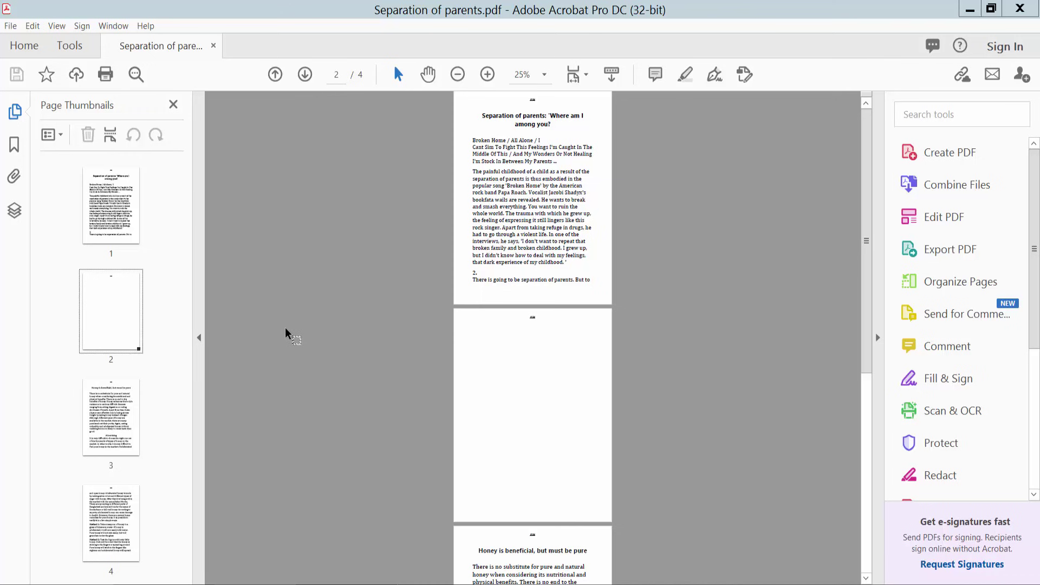
- Start Prepare Form from the Tools overview on the current file, Separation of parents.pdf
{"action": "left_click", "coordinate": [80, 52]}
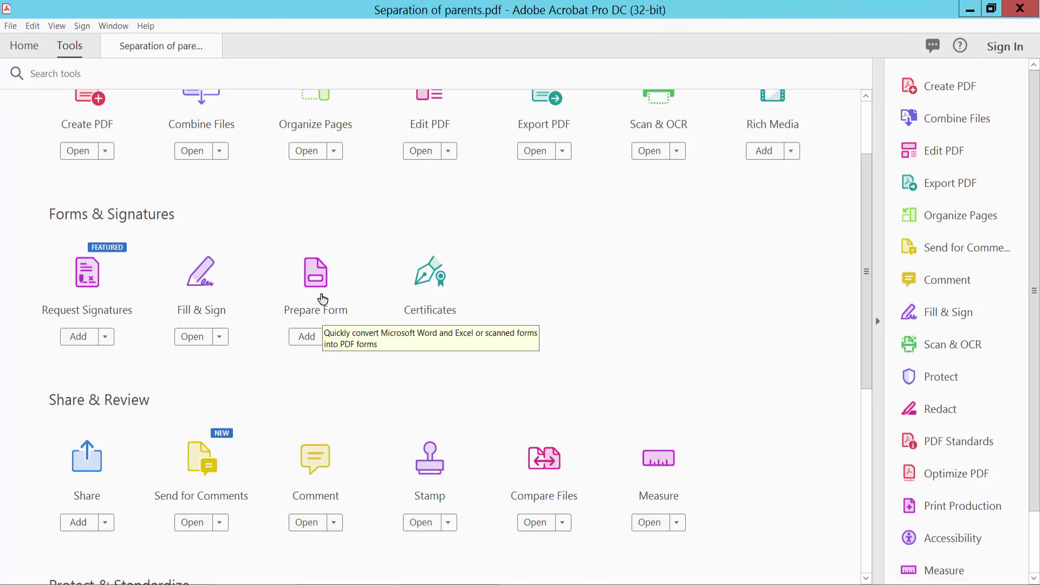
{"action": "left_click", "coordinate": [317, 279]}
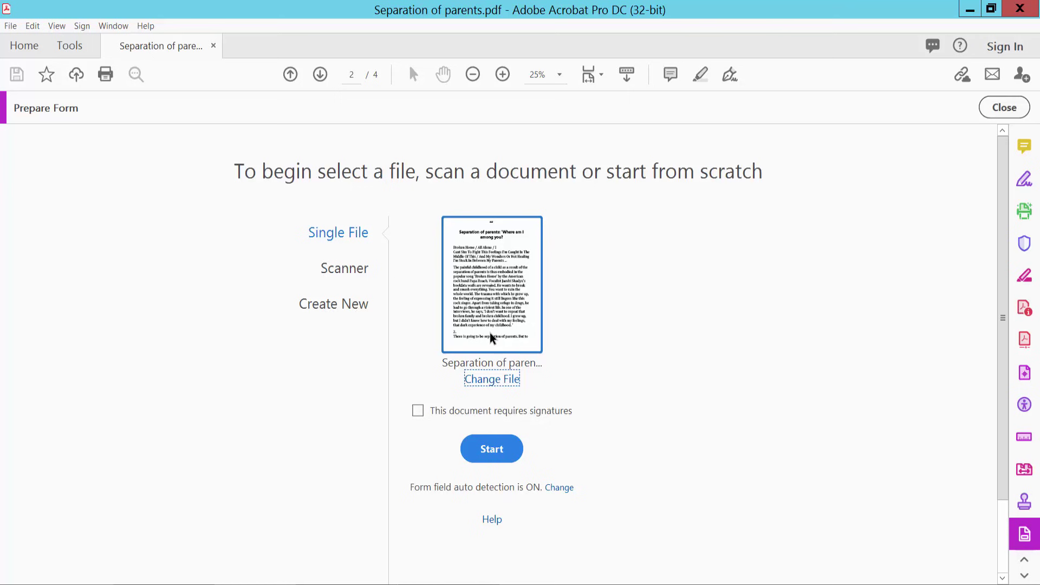
{"action": "left_click", "coordinate": [492, 450]}
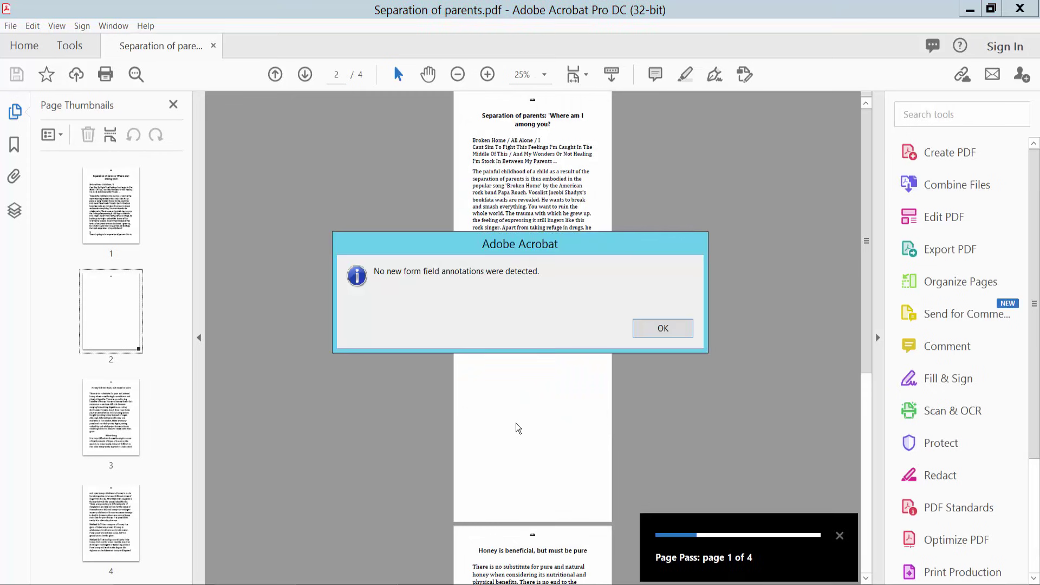
- Dismiss the no-new-fields notice and scroll to the top of page 2
{"action": "left_click", "coordinate": [648, 340]}
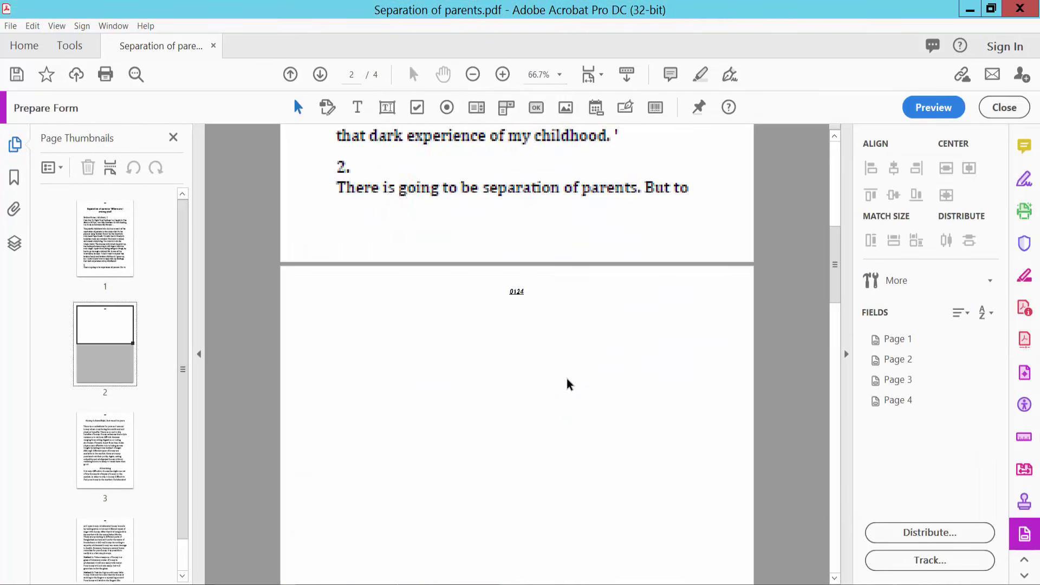
{"action": "scroll", "coordinate": [637, 332], "scroll_direction": "down", "scroll_amount": 3}
{"action": "scroll", "coordinate": [637, 332], "scroll_direction": "up", "scroll_amount": 1}
{"action": "scroll", "coordinate": [637, 331], "scroll_direction": "down", "scroll_amount": 2}
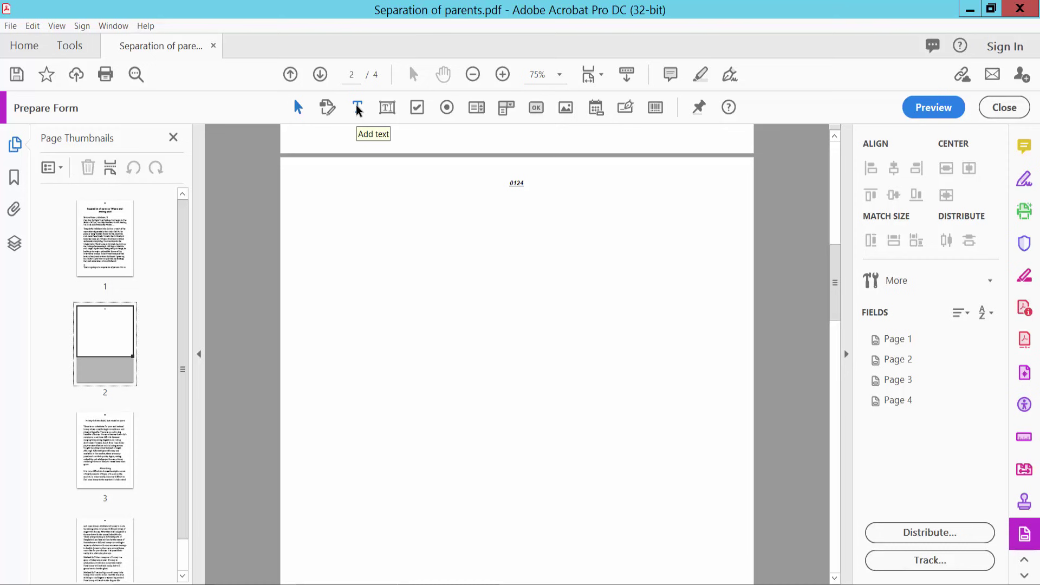
{"action": "left_click", "coordinate": [357, 109]}
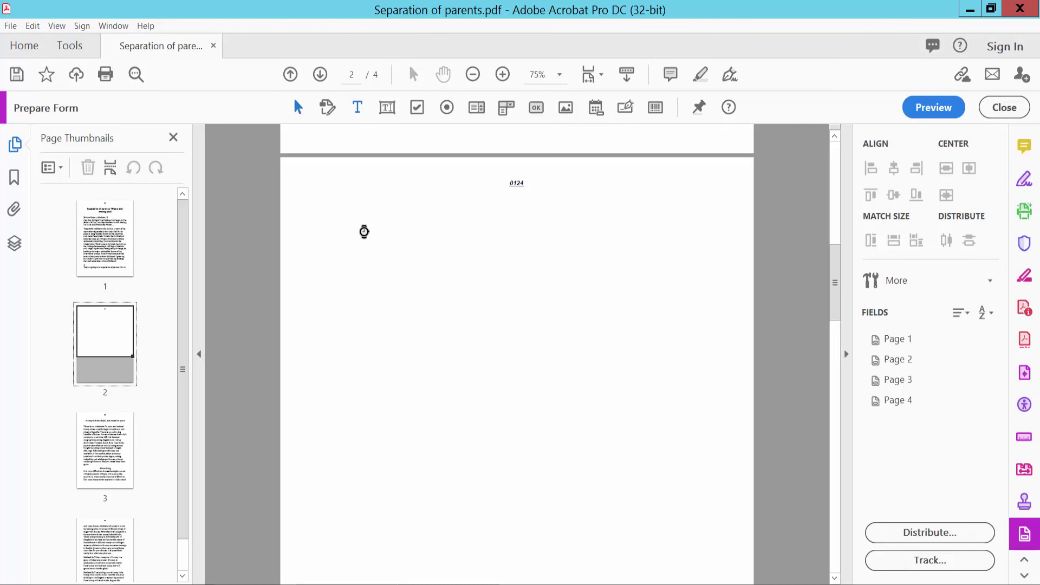
{"action": "left_click", "coordinate": [357, 227]}
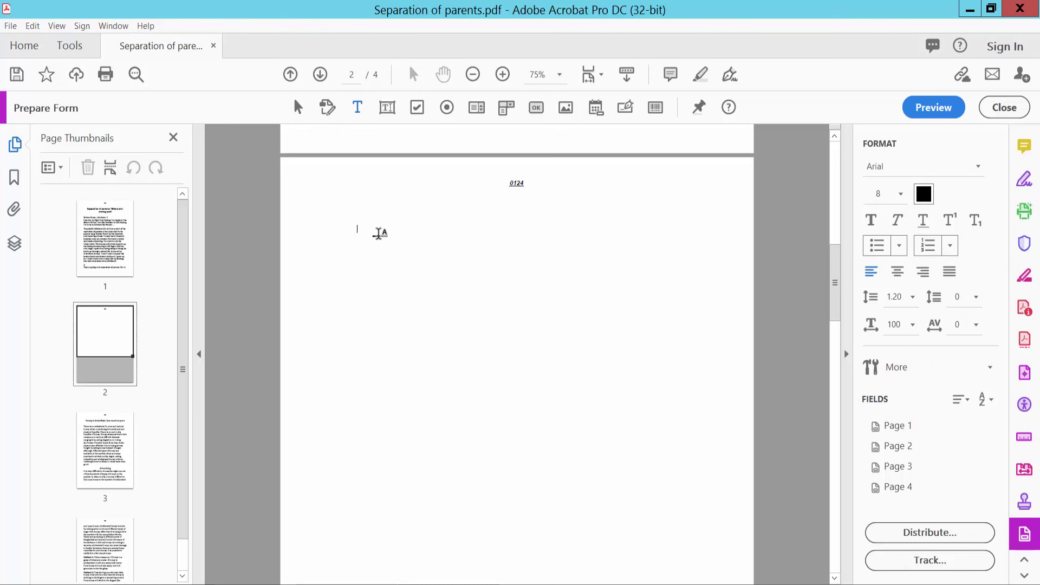
{"action": "type", "text": "text"}
{"action": "double_click", "coordinate": [378, 232]}
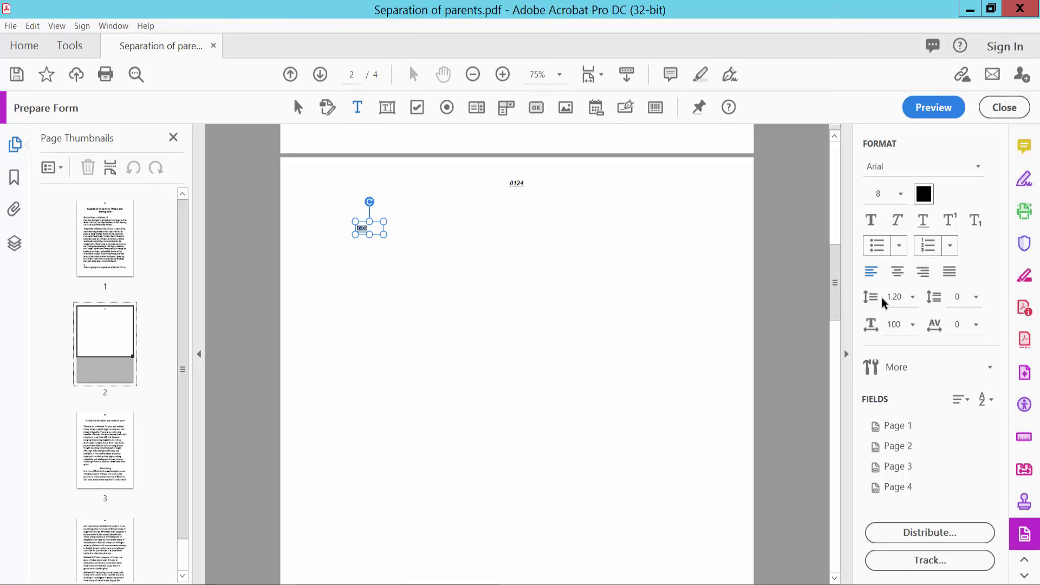
{"action": "left_click", "coordinate": [902, 196]}
{"action": "left_click", "coordinate": [880, 368]}
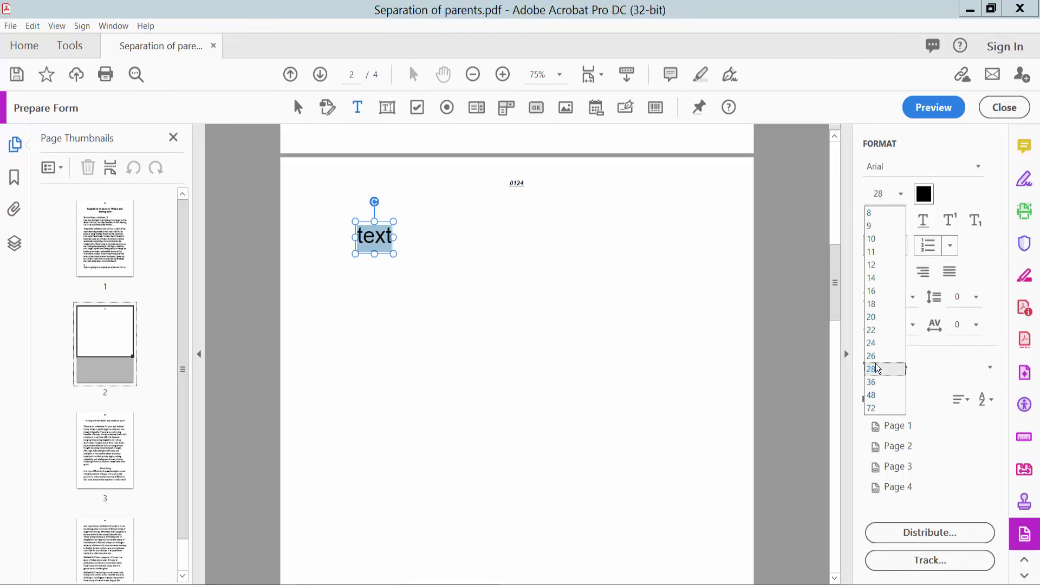
{"action": "left_click", "coordinate": [902, 196]}
{"action": "left_click", "coordinate": [924, 196]}
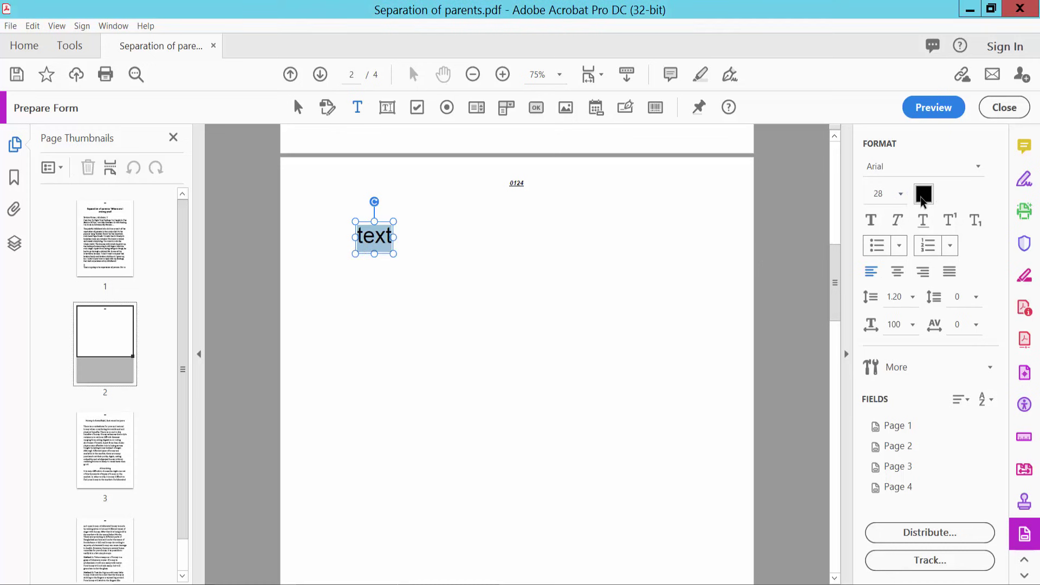
{"action": "left_click", "coordinate": [924, 196]}
{"action": "left_click", "coordinate": [904, 237]}
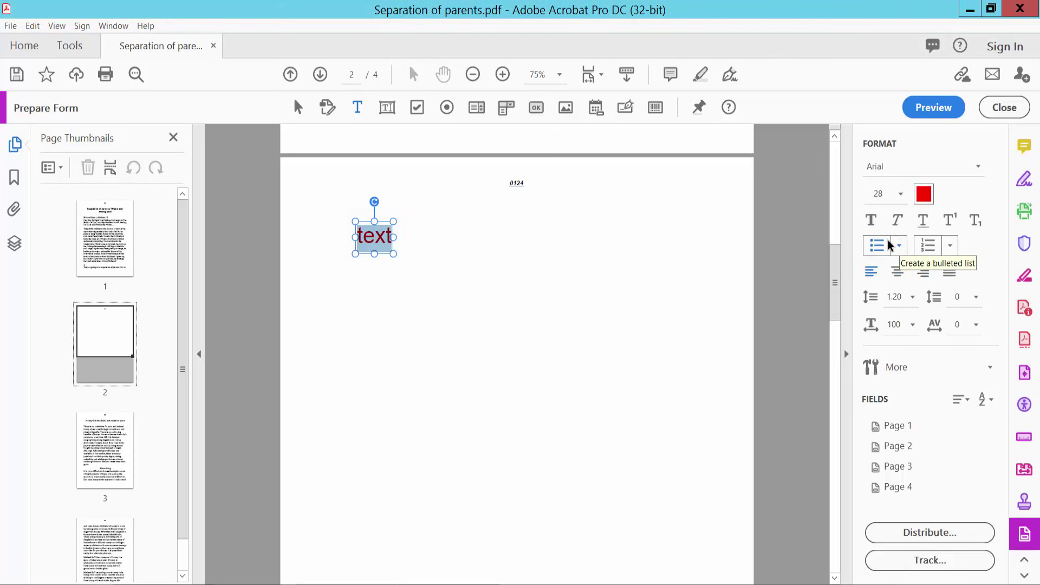
{"action": "right_click", "coordinate": [378, 245]}
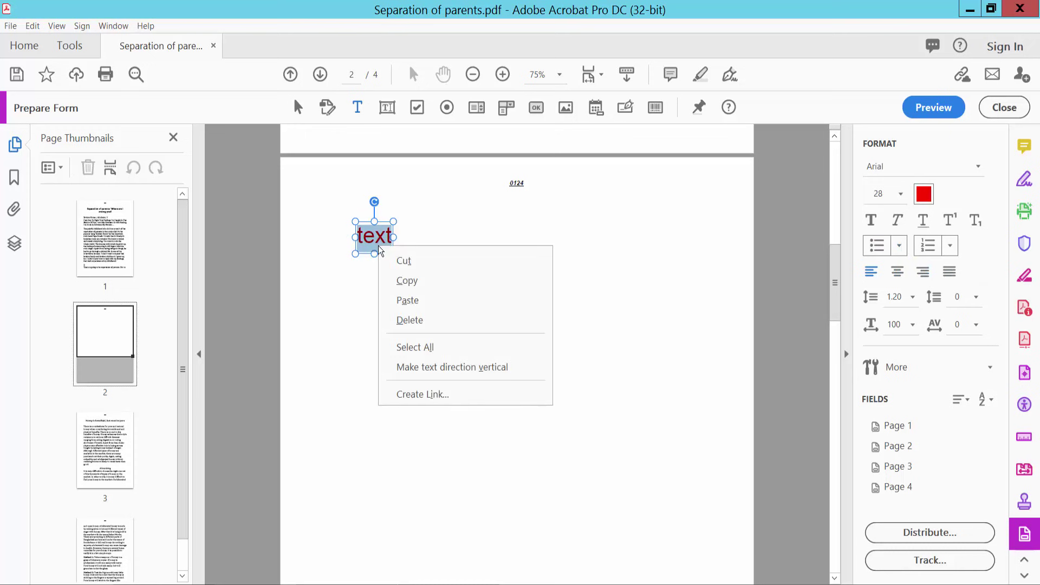
{"action": "left_click", "coordinate": [422, 322]}
{"action": "left_click", "coordinate": [571, 258]}
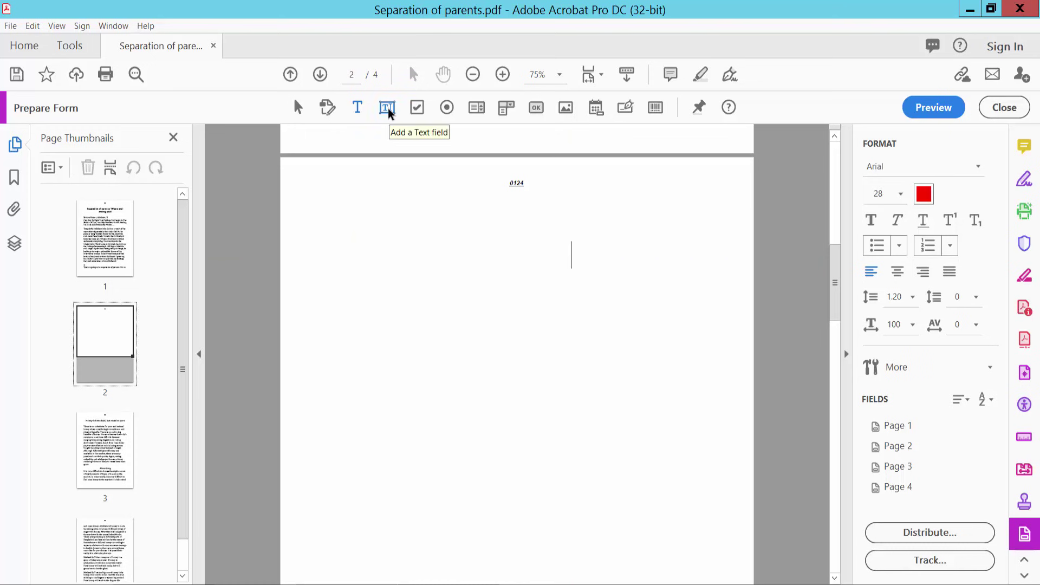
- Draw a wide text field, Text1, near the top of page 2
{"action": "left_click", "coordinate": [388, 111]}
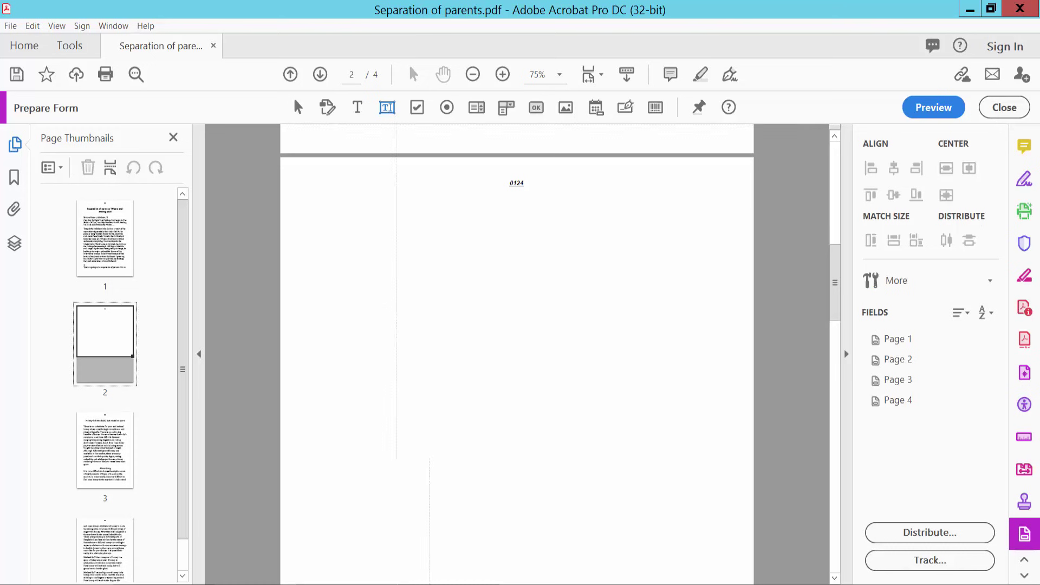
{"action": "left_click_drag", "start_coordinate": [365, 242], "coordinate": [603, 276]}
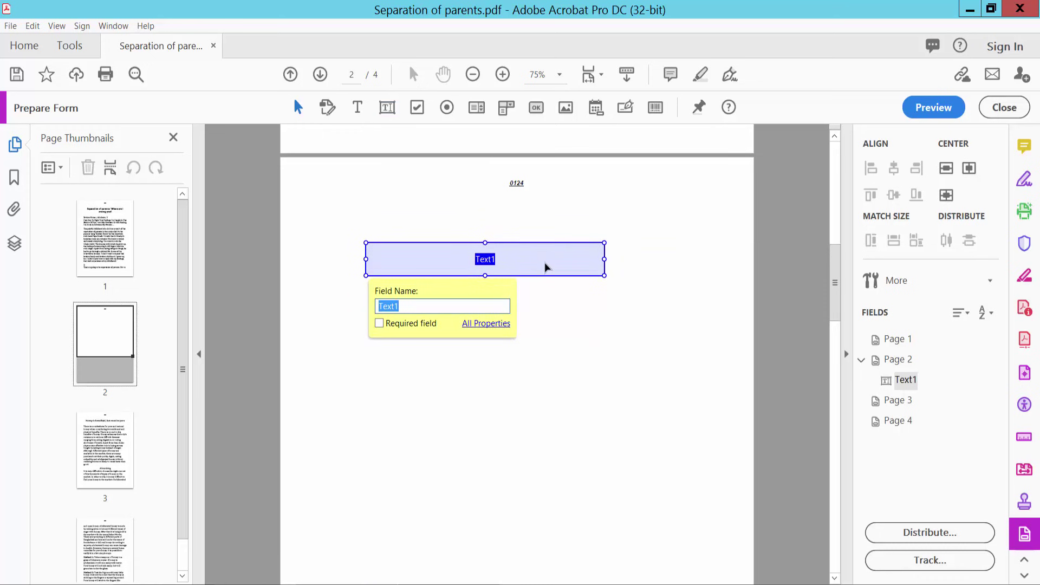
{"action": "right_click", "coordinate": [539, 259]}
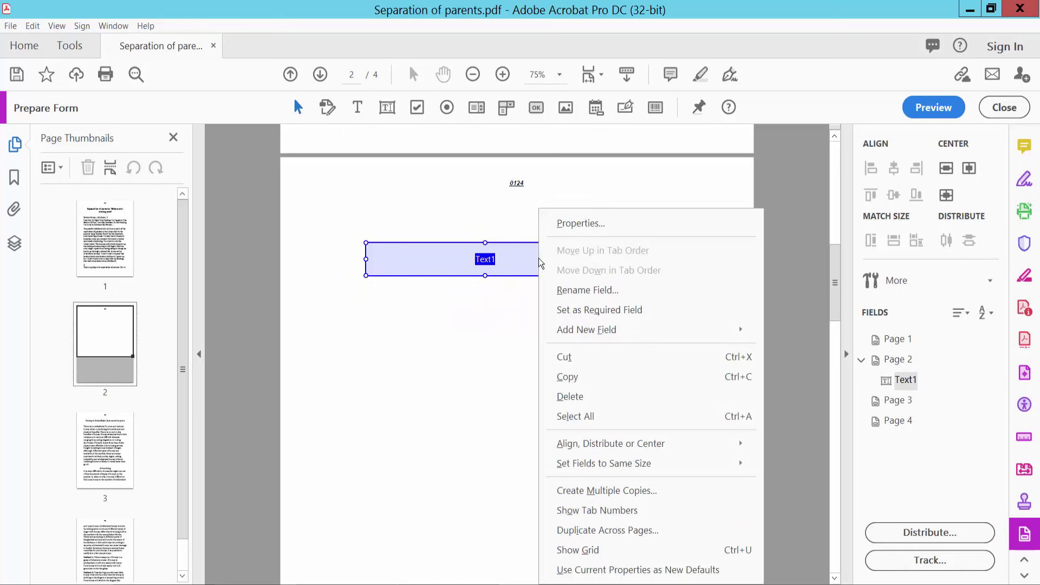
- Open Text1's properties and keep the form field set to Visible
{"action": "left_click", "coordinate": [570, 224]}
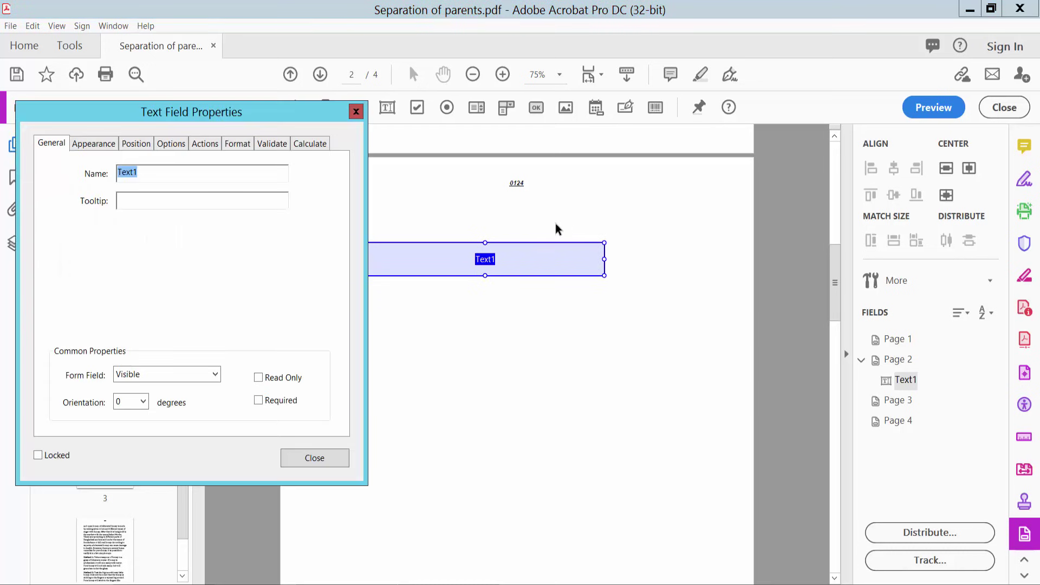
{"action": "left_click_drag", "start_coordinate": [284, 118], "coordinate": [278, 102]}
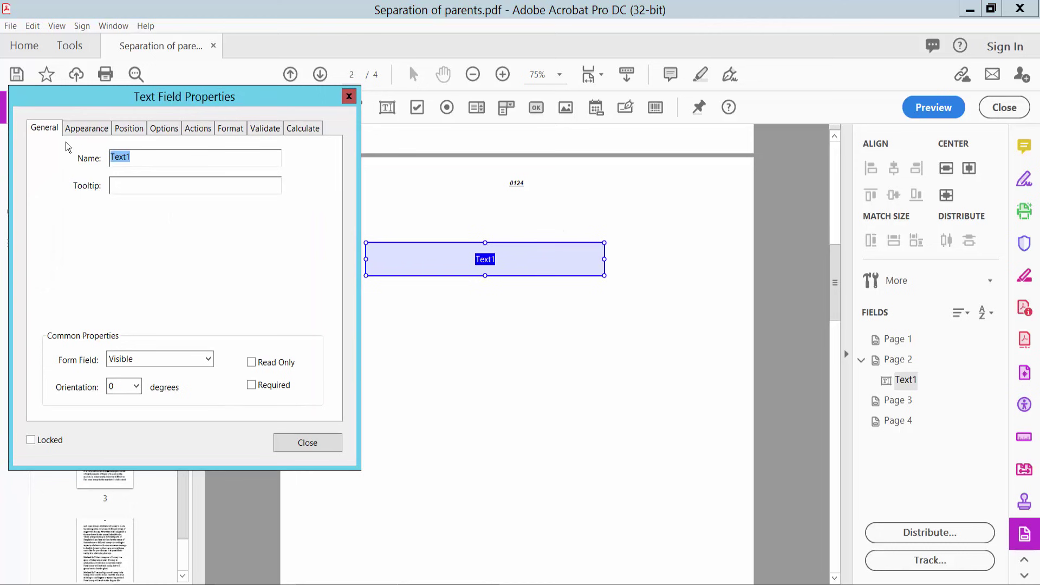
{"action": "left_click", "coordinate": [143, 160]}
{"action": "left_click_drag", "start_coordinate": [132, 157], "coordinate": [109, 157]}
{"action": "left_click", "coordinate": [208, 360]}
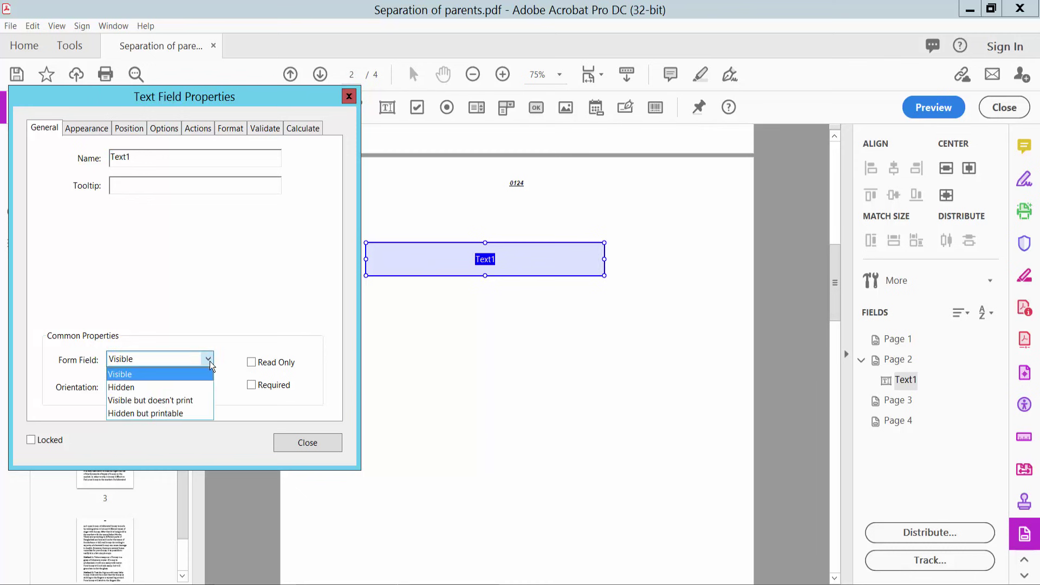
{"action": "left_click", "coordinate": [144, 375]}
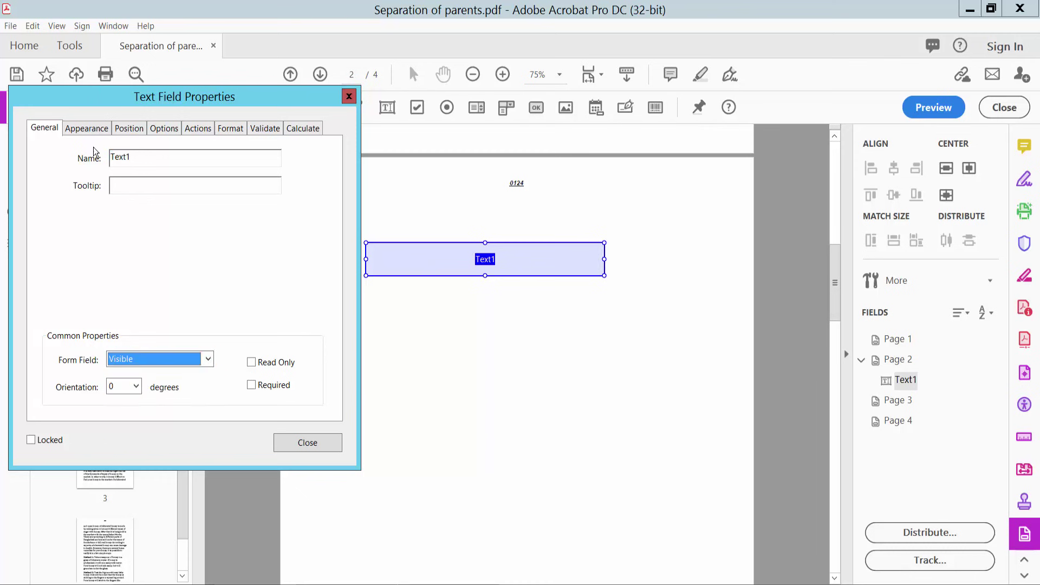
{"action": "left_click", "coordinate": [87, 128]}
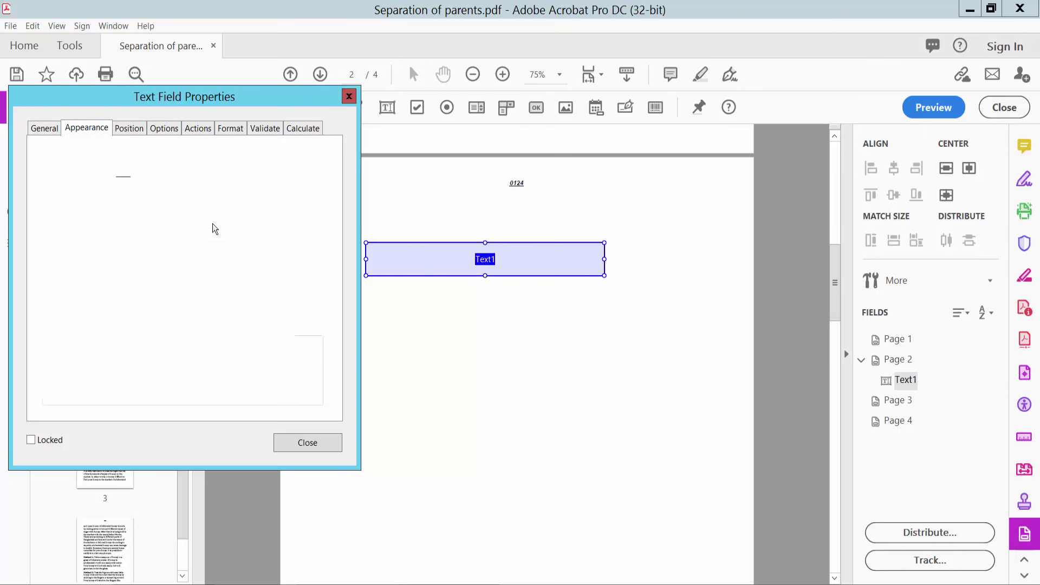
- Give Text1 a thin, solid pink border with no fill colour
{"action": "left_click", "coordinate": [123, 182]}
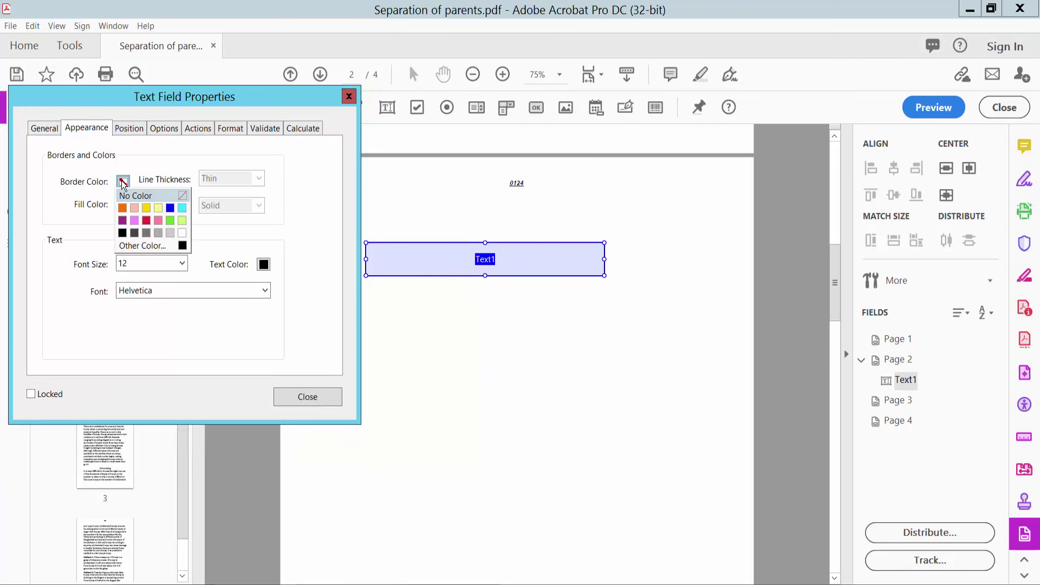
{"action": "left_click", "coordinate": [136, 222]}
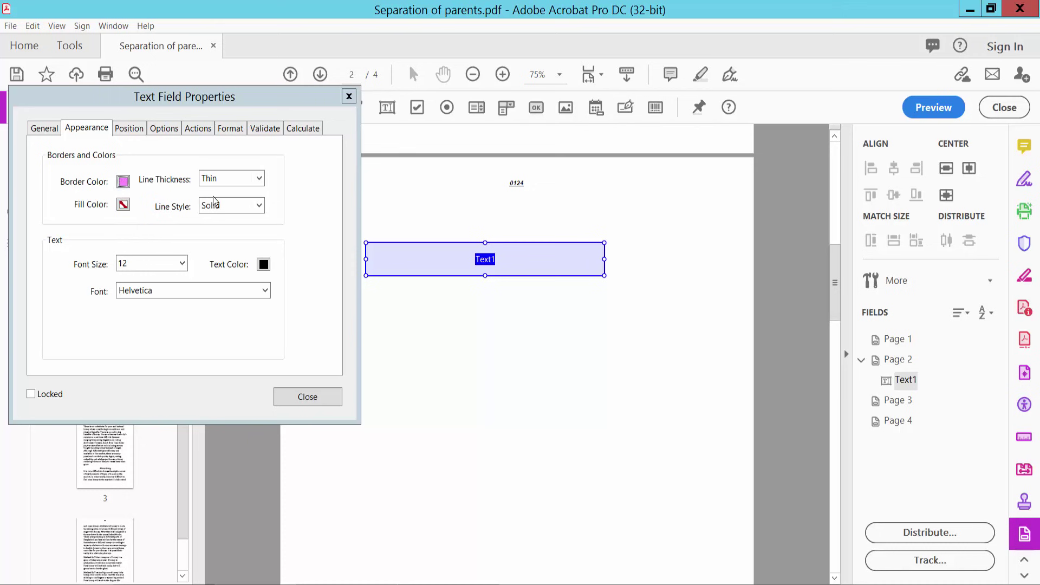
{"action": "left_click", "coordinate": [245, 180]}
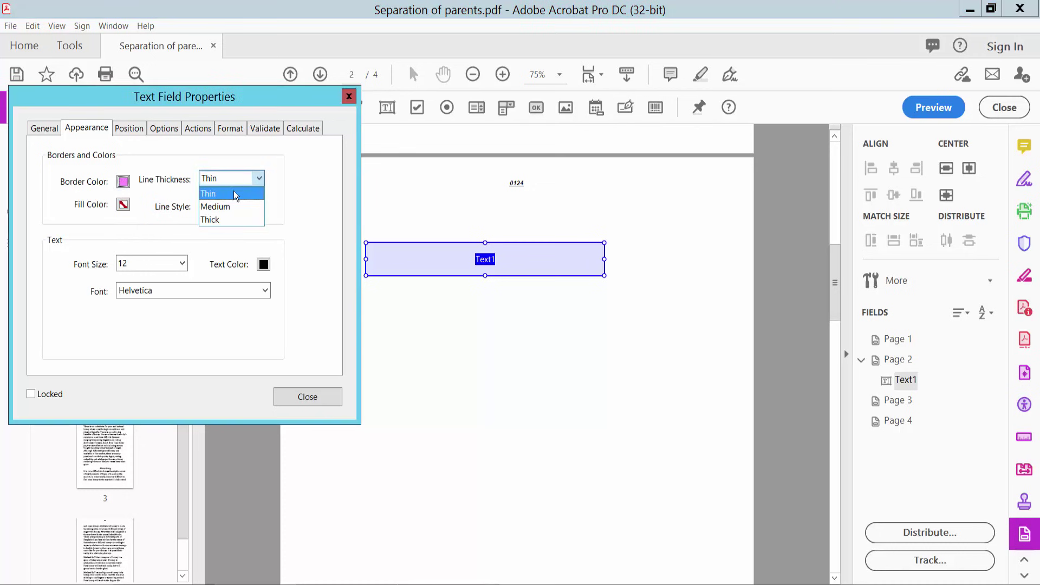
{"action": "left_click", "coordinate": [233, 193]}
{"action": "left_click", "coordinate": [123, 205]}
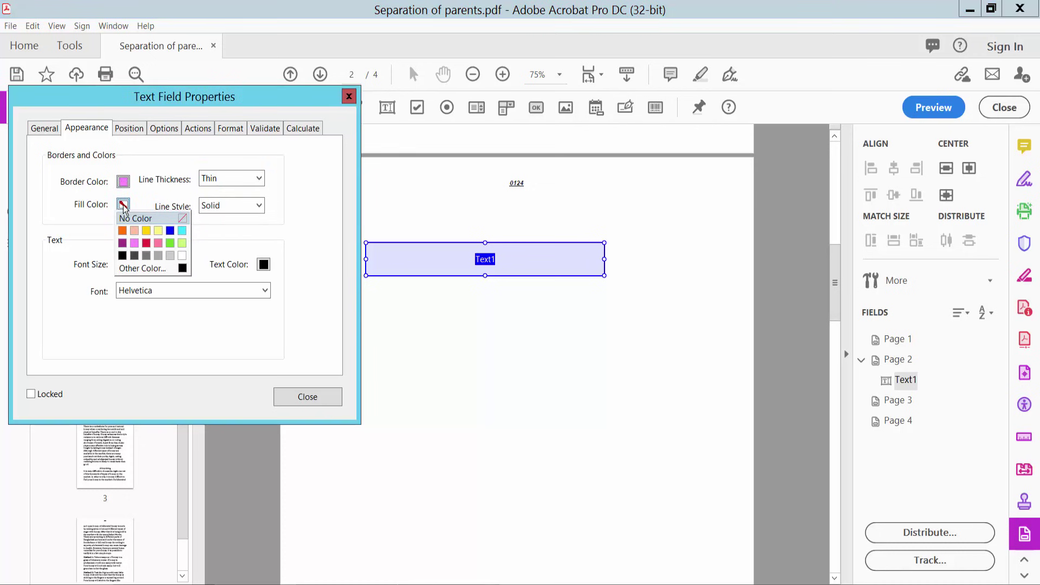
{"action": "left_click", "coordinate": [124, 207]}
{"action": "left_click", "coordinate": [239, 207]}
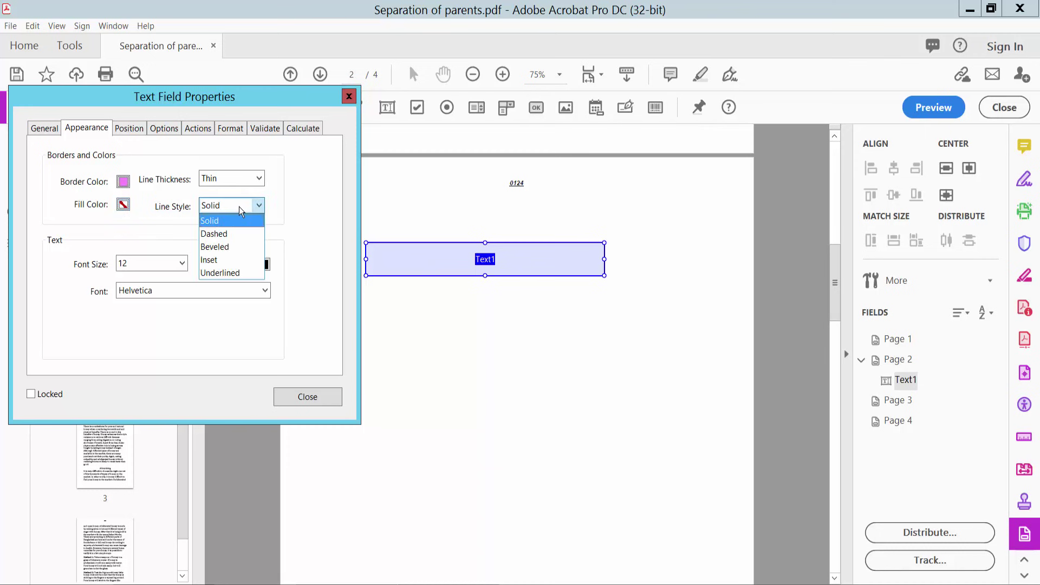
{"action": "left_click", "coordinate": [239, 206]}
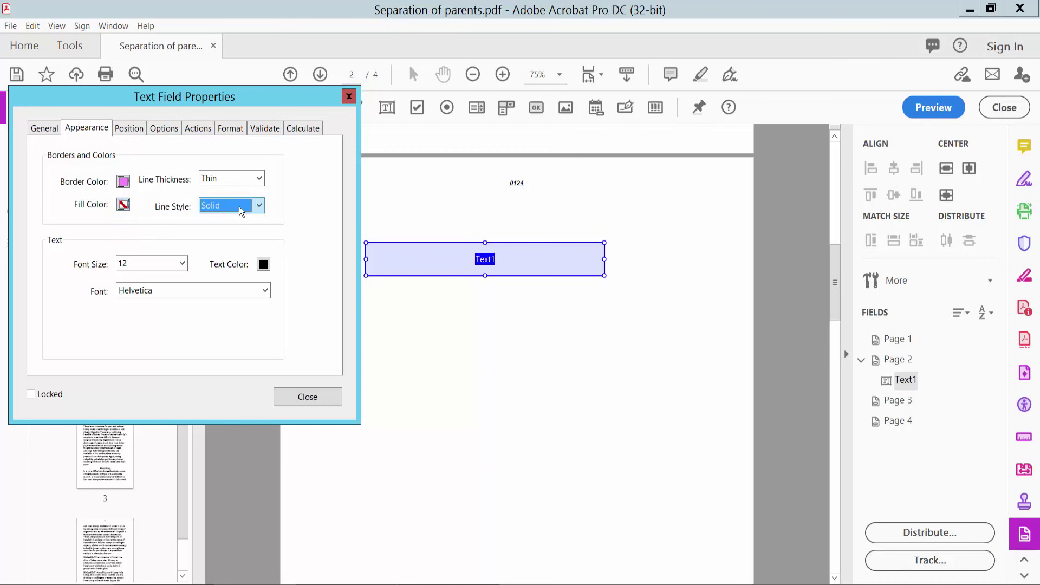
- Set Text1's text to Auto font size, black, in Times Italic
{"action": "left_click", "coordinate": [181, 264]}
{"action": "left_click", "coordinate": [139, 278]}
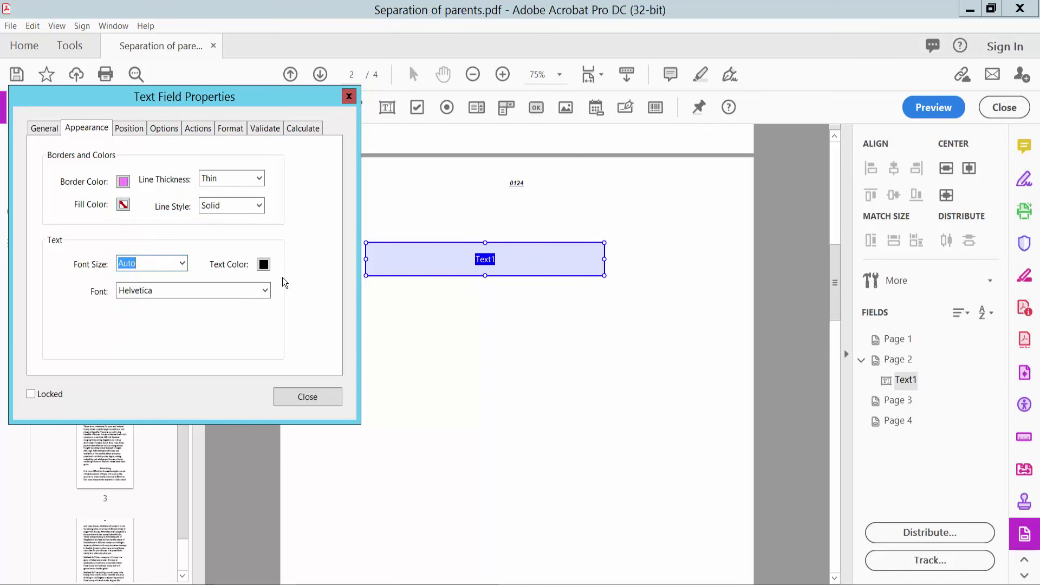
{"action": "left_click", "coordinate": [263, 265]}
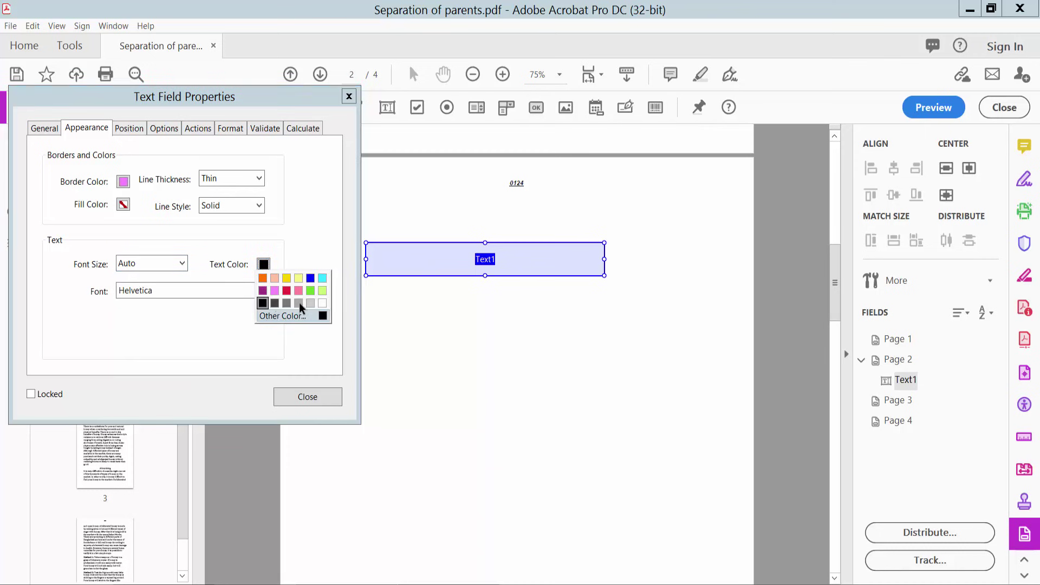
{"action": "left_click", "coordinate": [263, 302]}
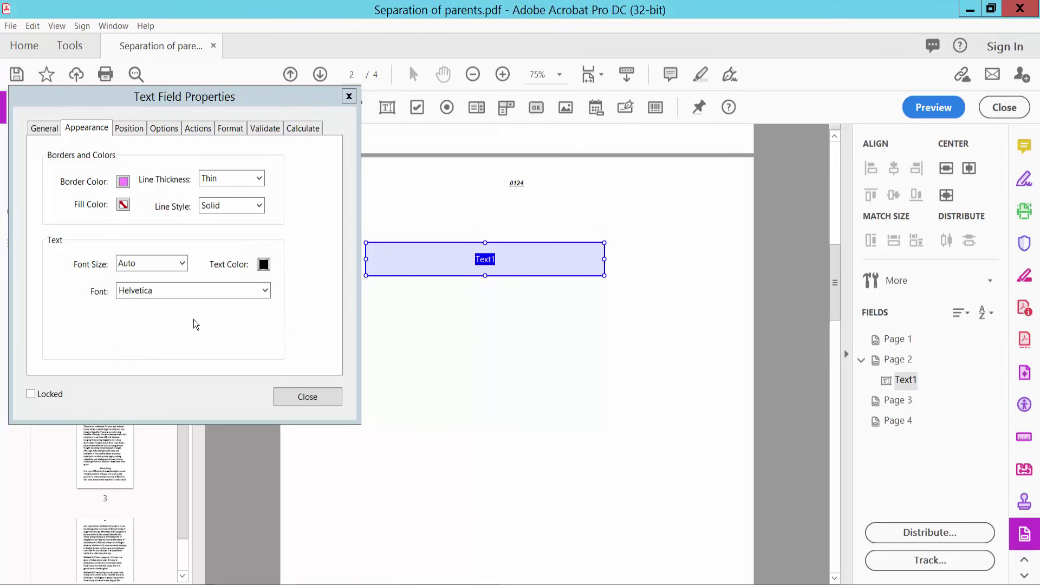
{"action": "left_click", "coordinate": [264, 291]}
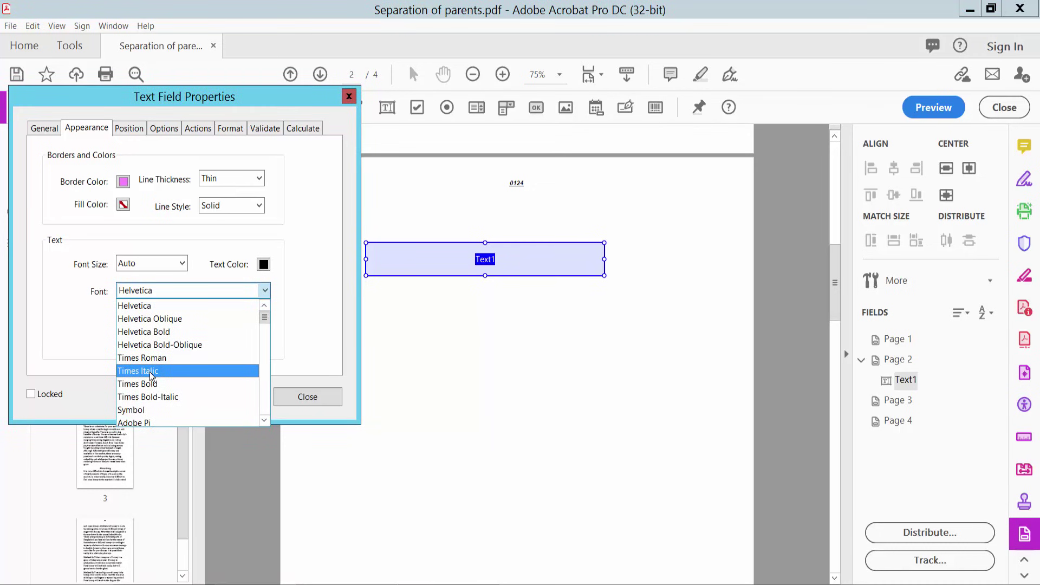
{"action": "left_click", "coordinate": [149, 371]}
{"action": "left_click", "coordinate": [129, 129]}
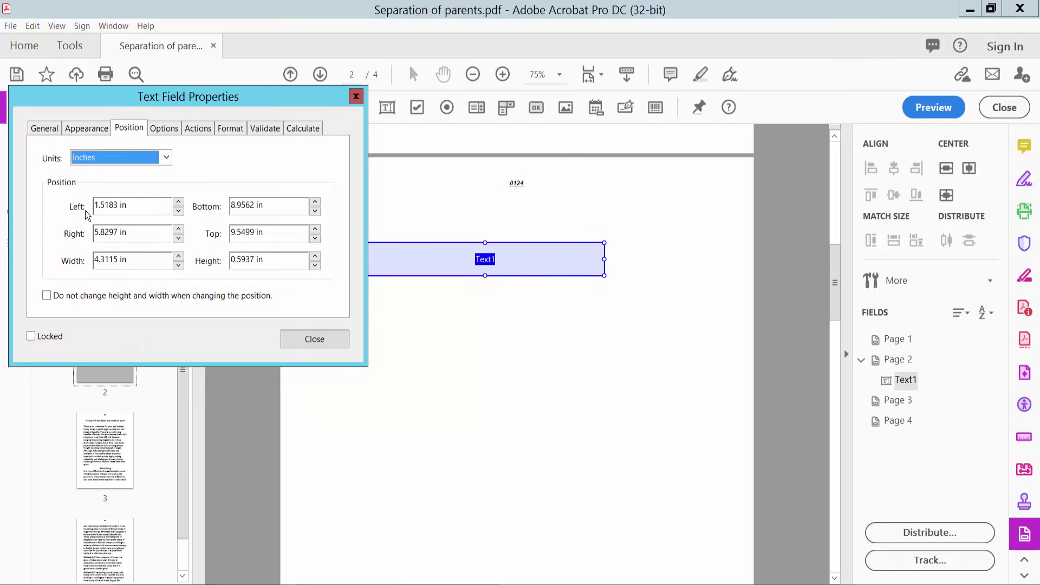
- Set Text1's edges to Left 2, Bottom 8.875, Right 5.75, Top 9.625 in
{"action": "left_click", "coordinate": [178, 202]}
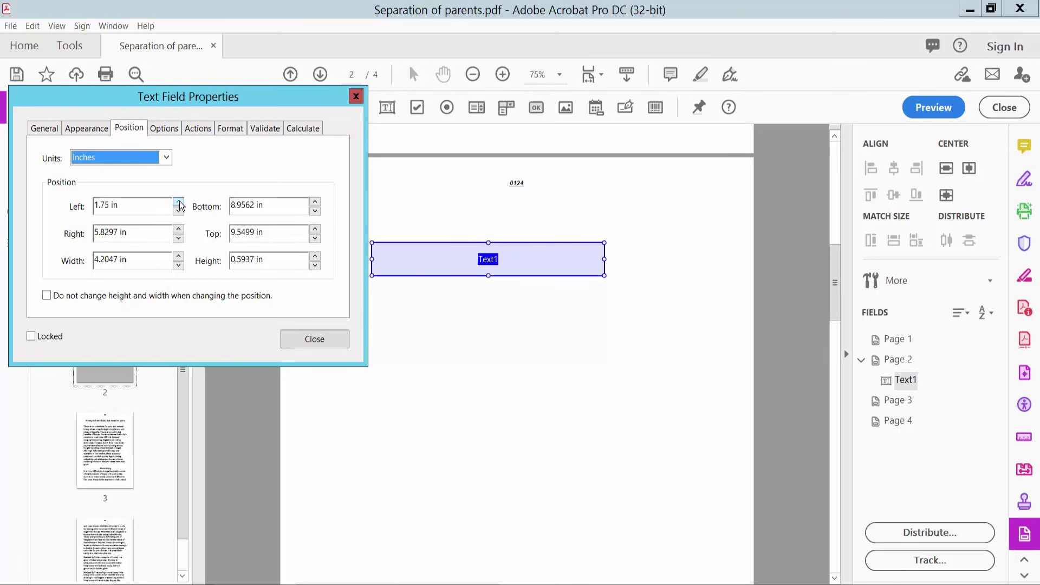
{"action": "left_click", "coordinate": [178, 202]}
{"action": "left_click", "coordinate": [178, 202]}
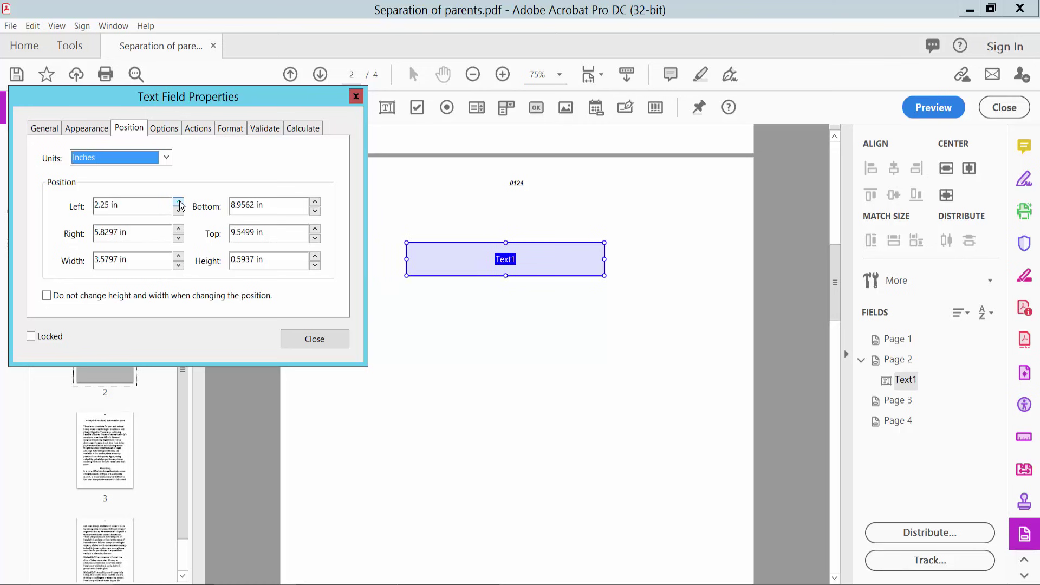
{"action": "left_click", "coordinate": [179, 212]}
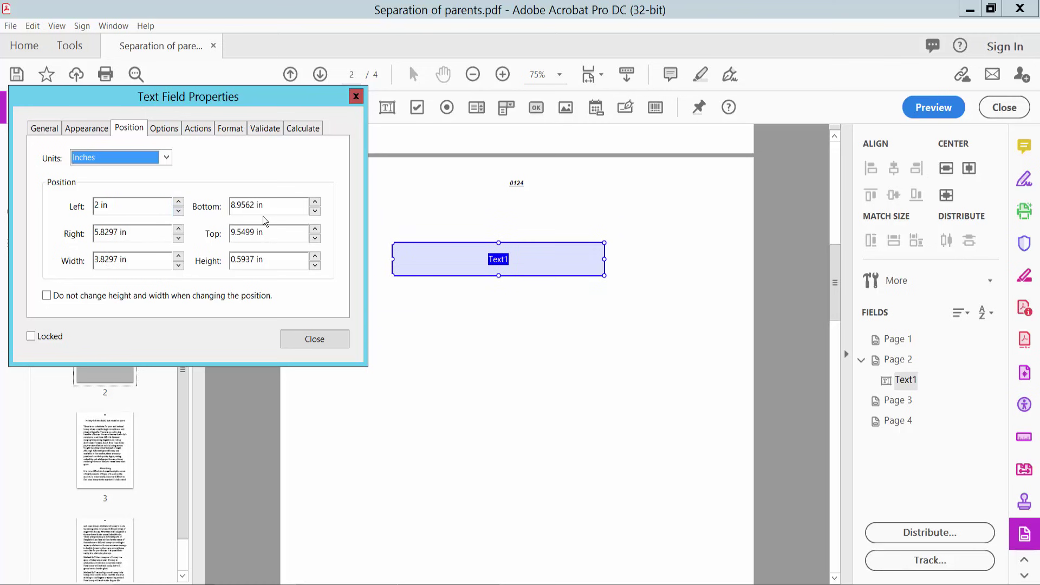
{"action": "left_click", "coordinate": [315, 204]}
{"action": "left_click", "coordinate": [315, 211]}
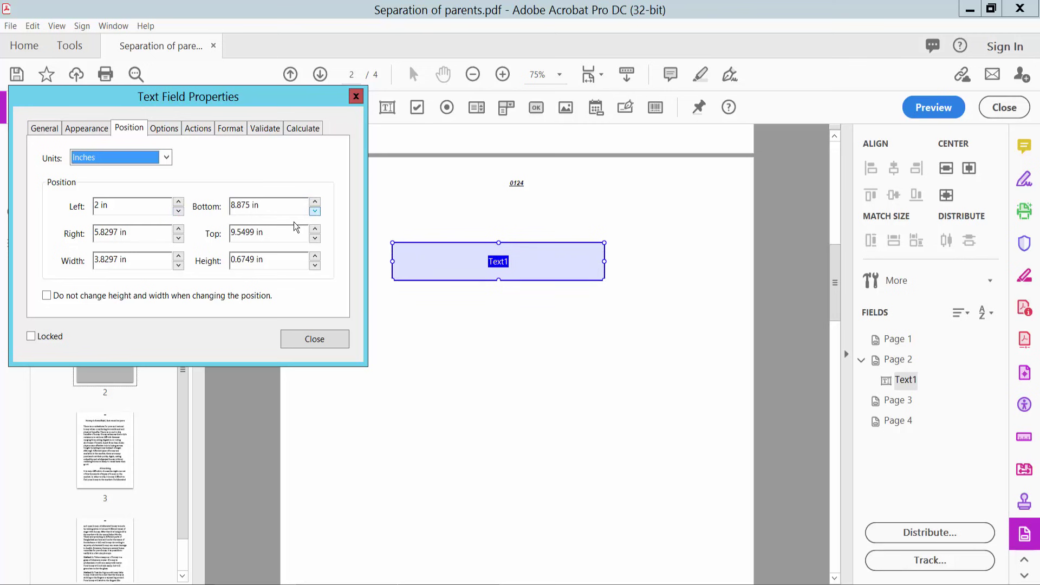
{"action": "left_click", "coordinate": [179, 239]}
{"action": "left_click", "coordinate": [178, 228]}
{"action": "left_click", "coordinate": [315, 228]}
{"action": "left_click", "coordinate": [314, 238]}
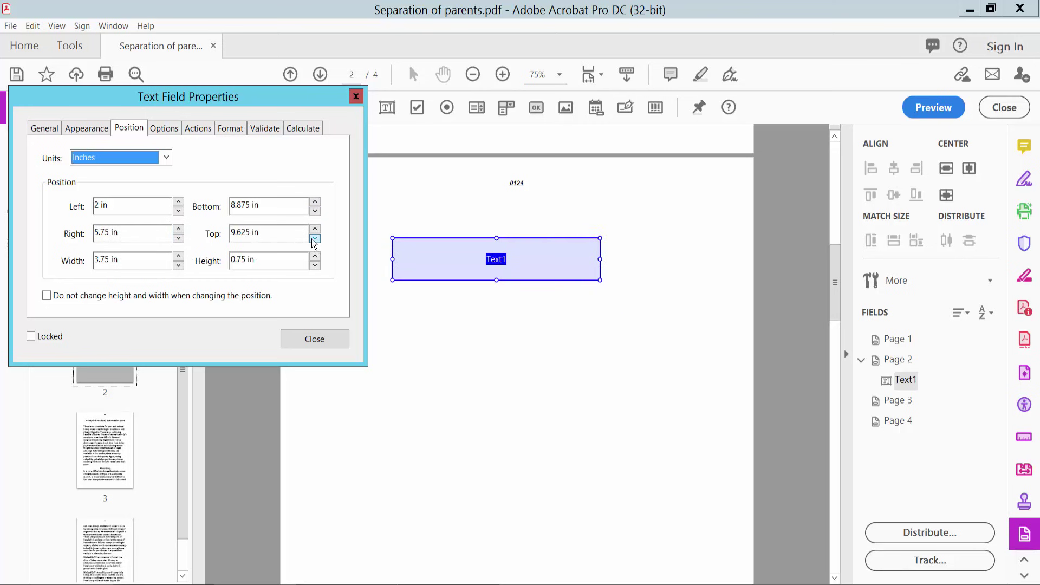
- Settle Text1 at 3.75 in wide by 0.75 in high, keeping units in Inches
{"action": "left_click", "coordinate": [315, 257]}
{"action": "left_click", "coordinate": [314, 257]}
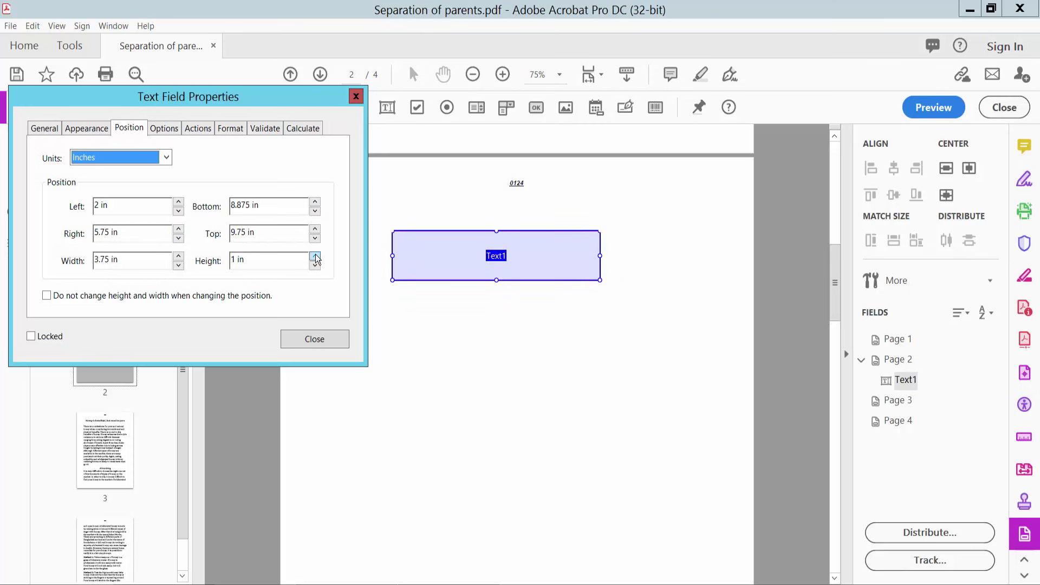
{"action": "left_click", "coordinate": [314, 265]}
{"action": "left_click", "coordinate": [314, 265]}
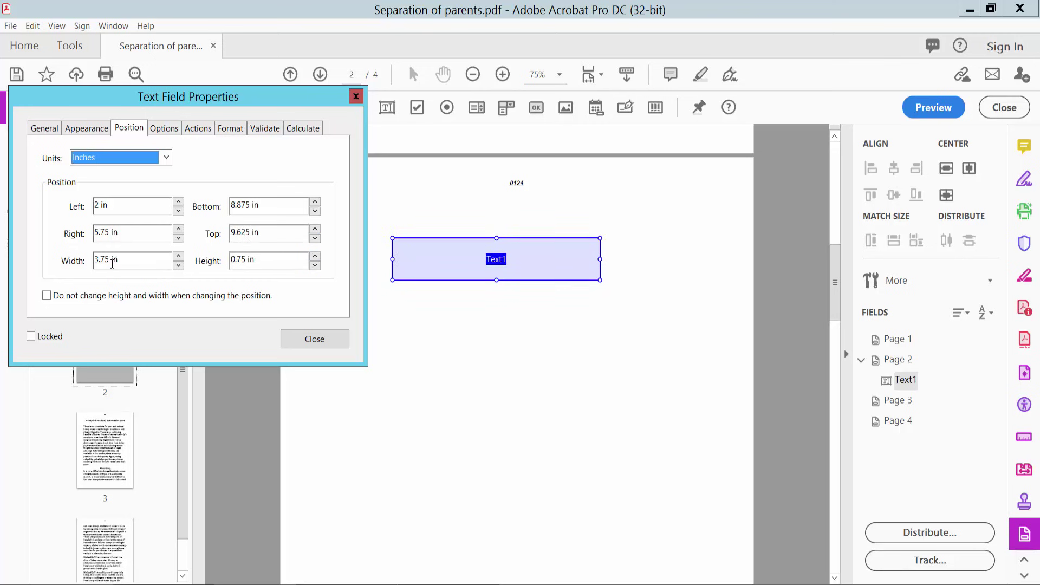
{"action": "left_click", "coordinate": [179, 255]}
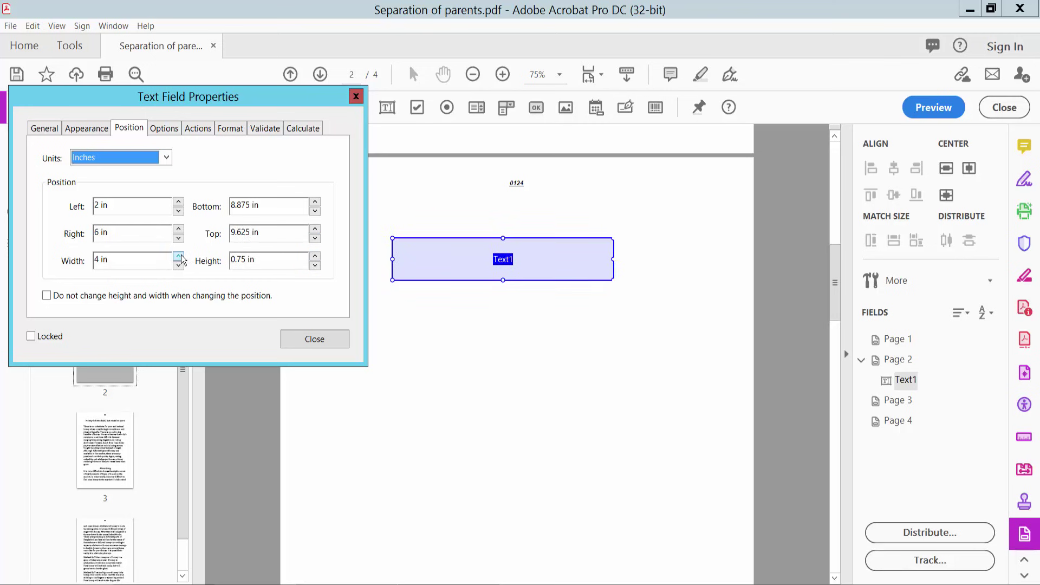
{"action": "left_click", "coordinate": [178, 265]}
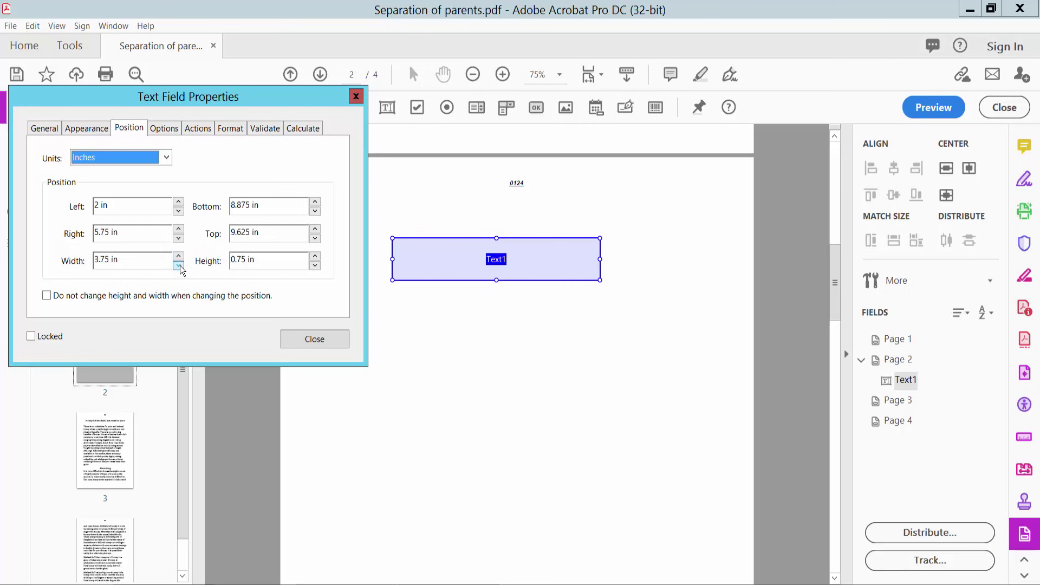
{"action": "left_click", "coordinate": [166, 158]}
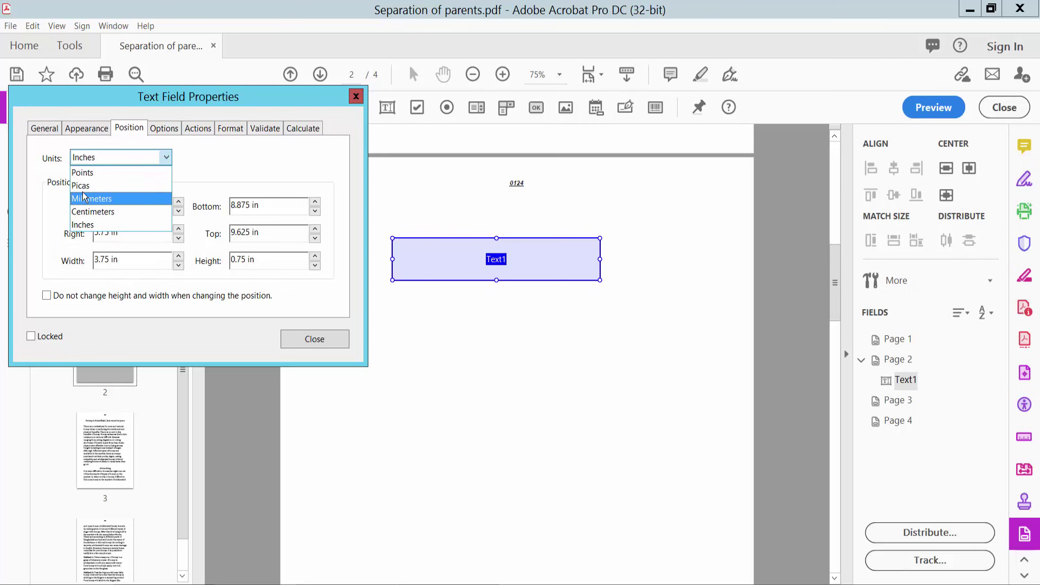
{"action": "left_click", "coordinate": [199, 151]}
{"action": "left_click", "coordinate": [162, 128]}
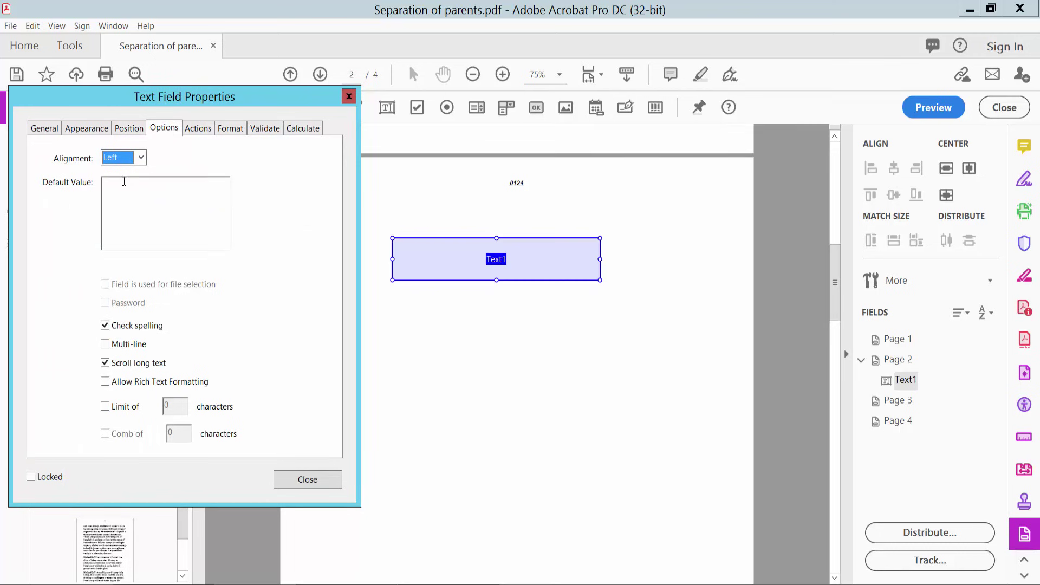
- Change Text1's text alignment, trying Center and then Right
{"action": "left_click", "coordinate": [140, 159]}
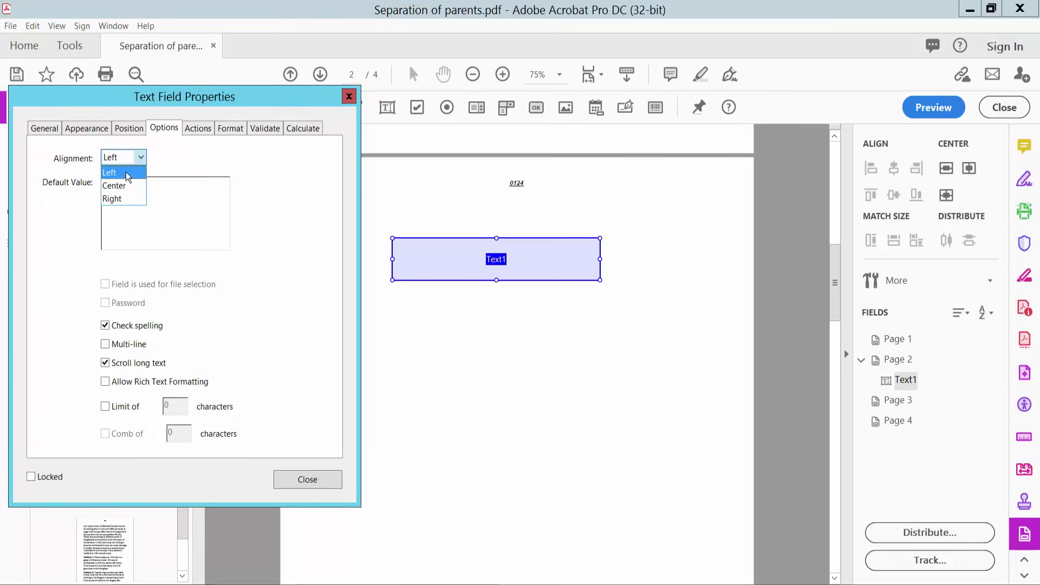
{"action": "left_click", "coordinate": [119, 186]}
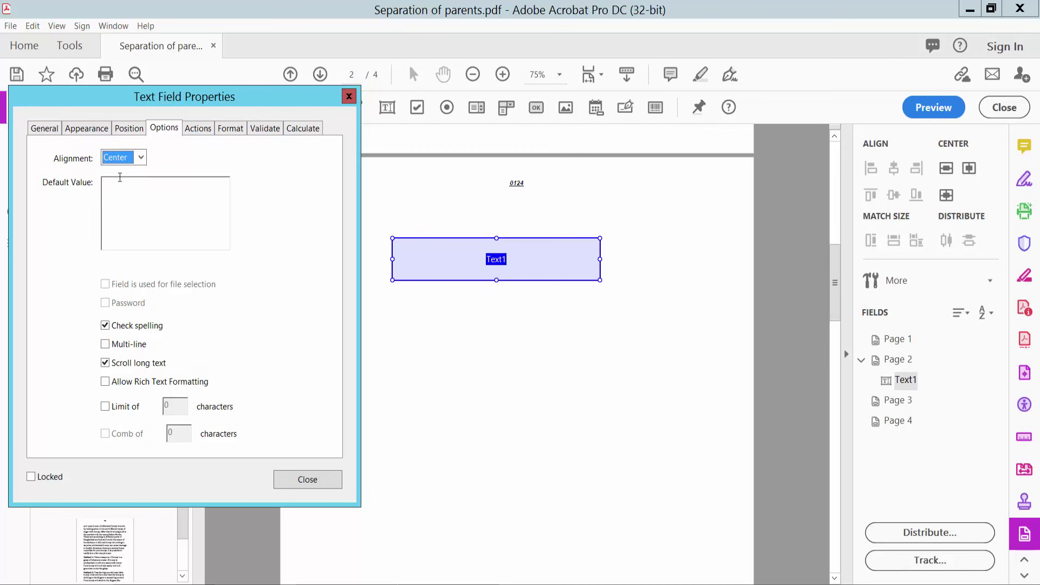
{"action": "left_click", "coordinate": [140, 159]}
{"action": "left_click", "coordinate": [122, 199]}
{"action": "left_click", "coordinate": [139, 159]}
{"action": "key", "text": "Escape"}
{"action": "left_click", "coordinate": [193, 128]}
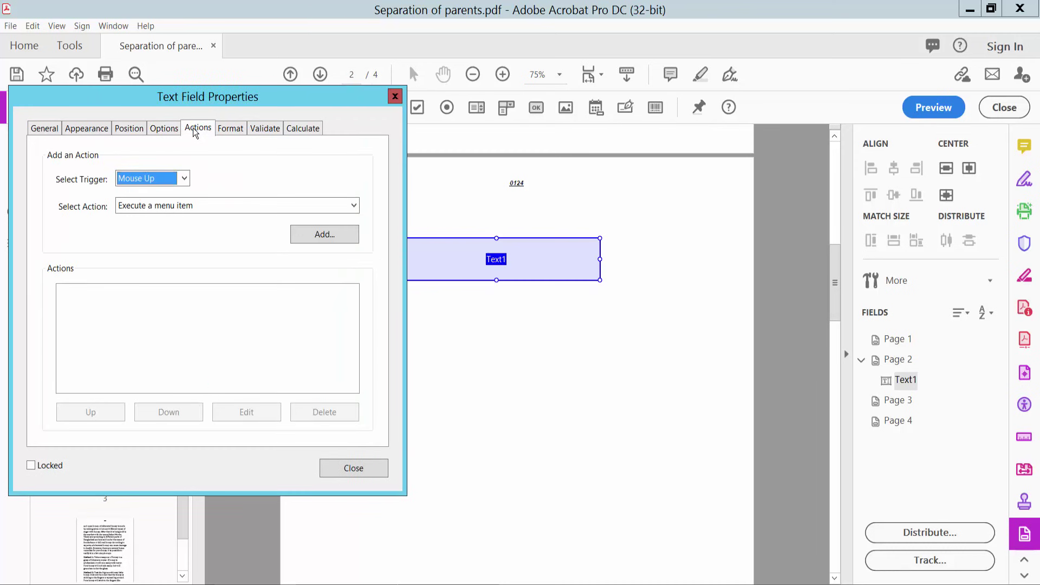
- Keep Mouse Up as the trigger and format category None, then close the properties
{"action": "left_click", "coordinate": [173, 178]}
{"action": "left_click", "coordinate": [162, 191]}
{"action": "left_click", "coordinate": [230, 129]}
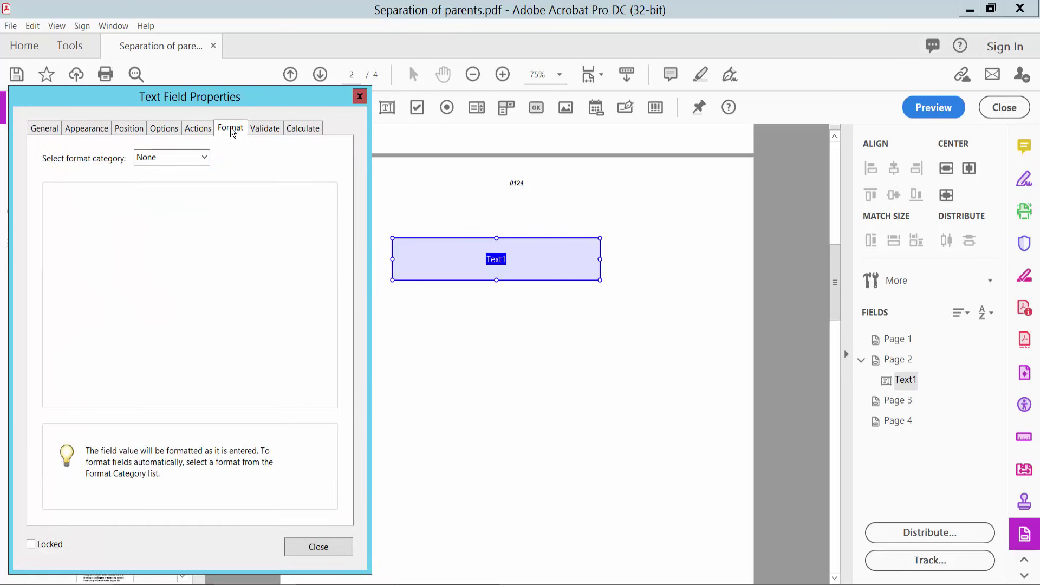
{"action": "left_click", "coordinate": [205, 157]}
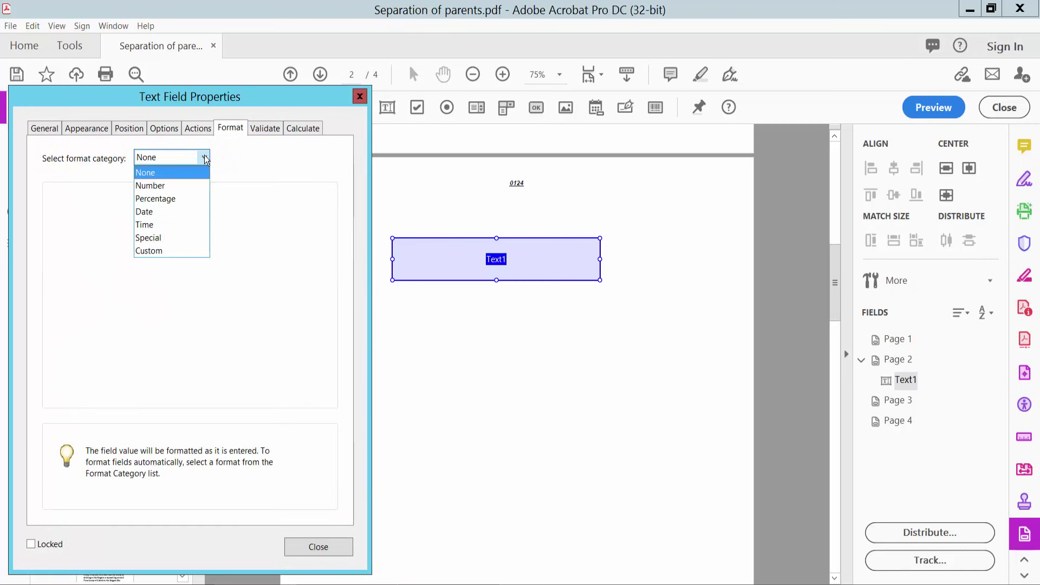
{"action": "left_click", "coordinate": [153, 173]}
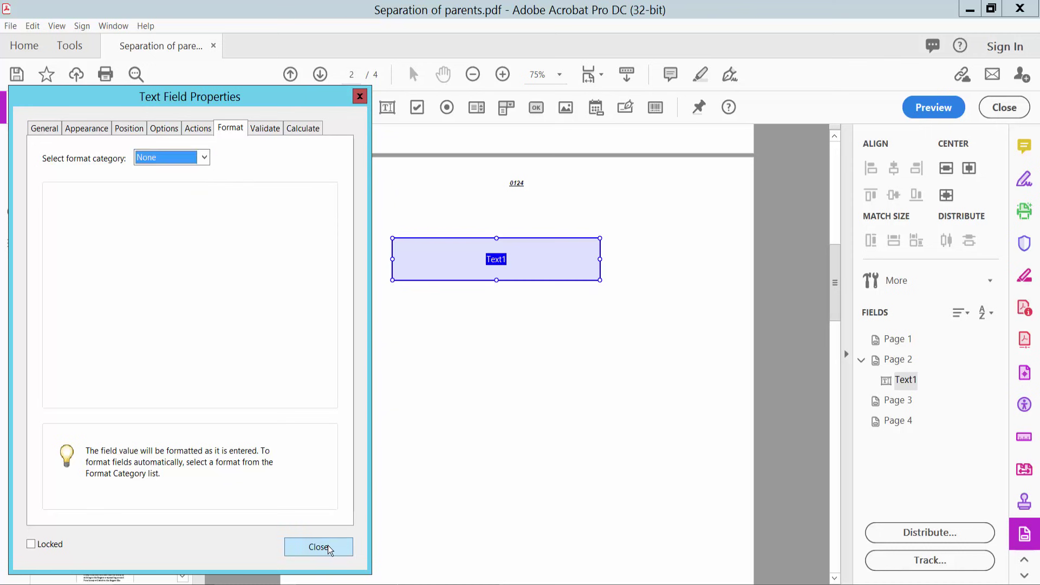
{"action": "left_click", "coordinate": [328, 547]}
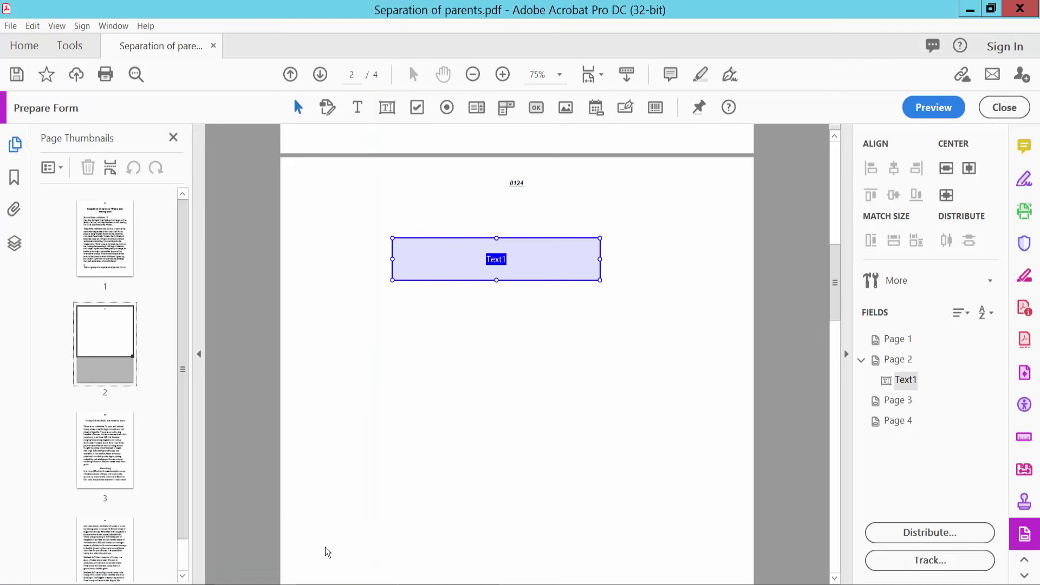
- Preview the form, type a test name with 321 into Text1, then resume editing
{"action": "left_click", "coordinate": [932, 111]}
{"action": "left_click", "coordinate": [525, 260]}
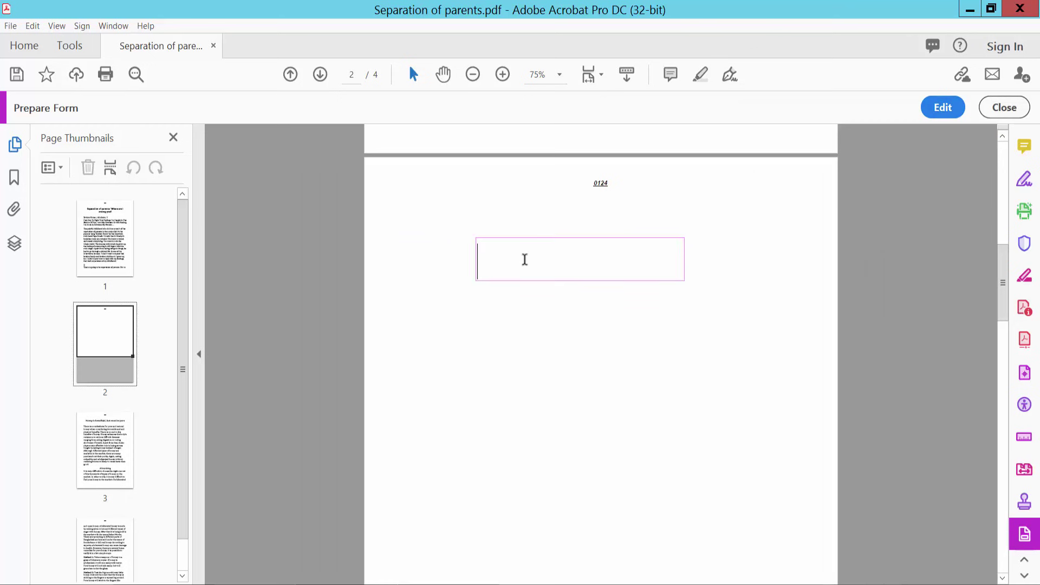
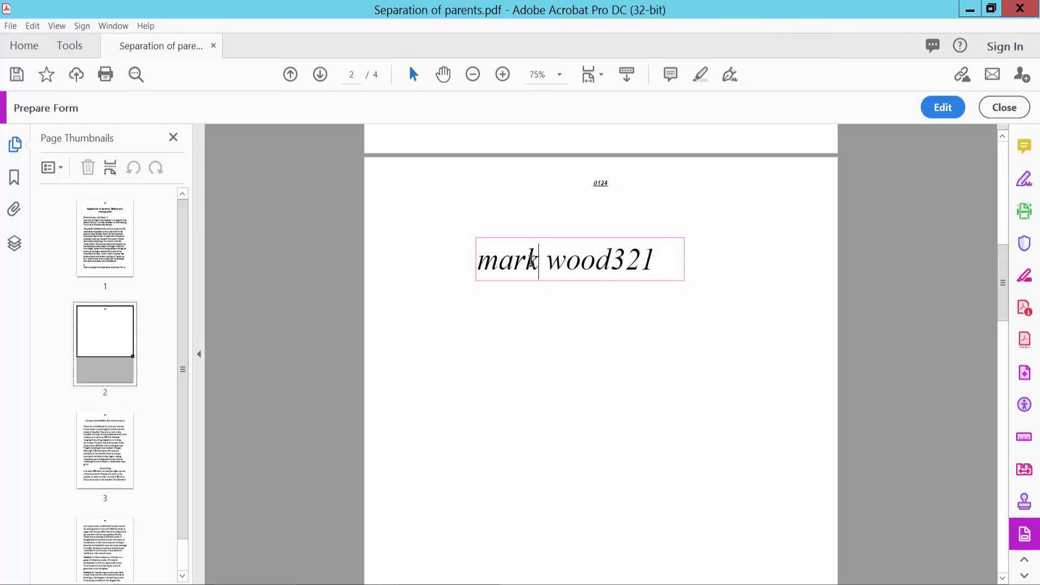
{"action": "left_click", "coordinate": [943, 108]}
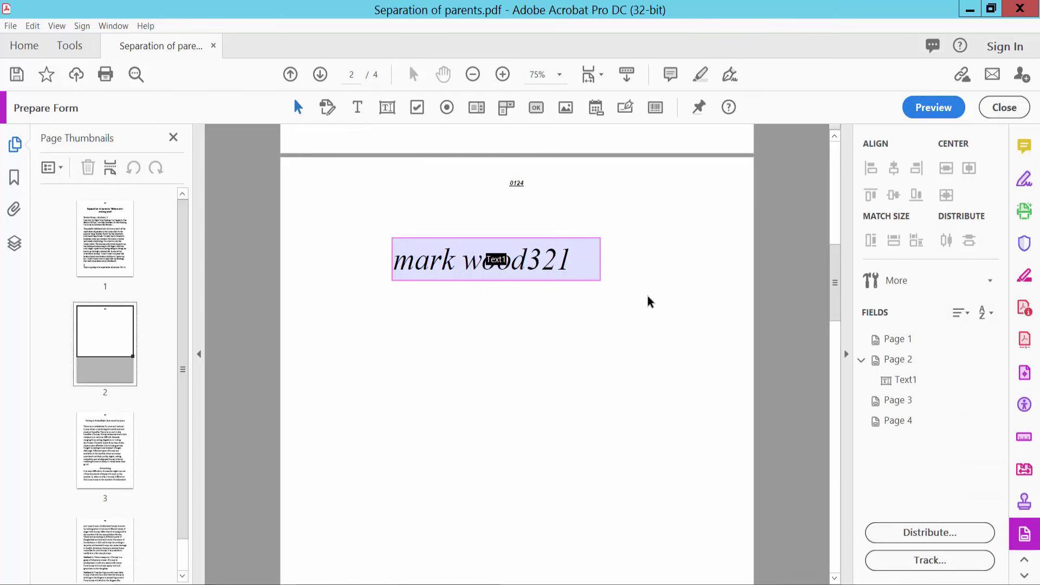
- Reopen Text1's field properties at the format settings
{"action": "left_click", "coordinate": [577, 267]}
{"action": "right_click", "coordinate": [531, 269]}
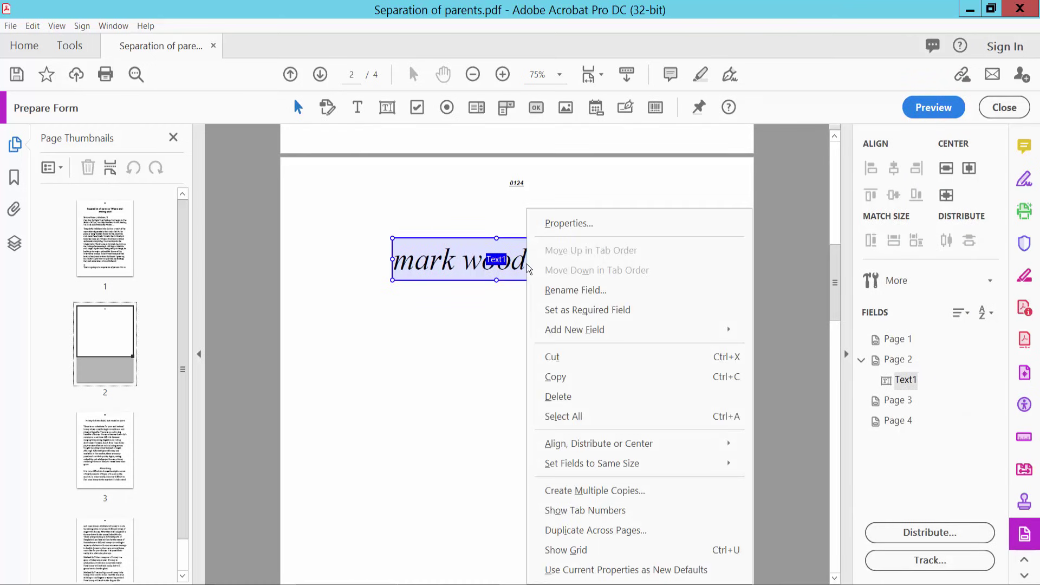
{"action": "left_click", "coordinate": [559, 222]}
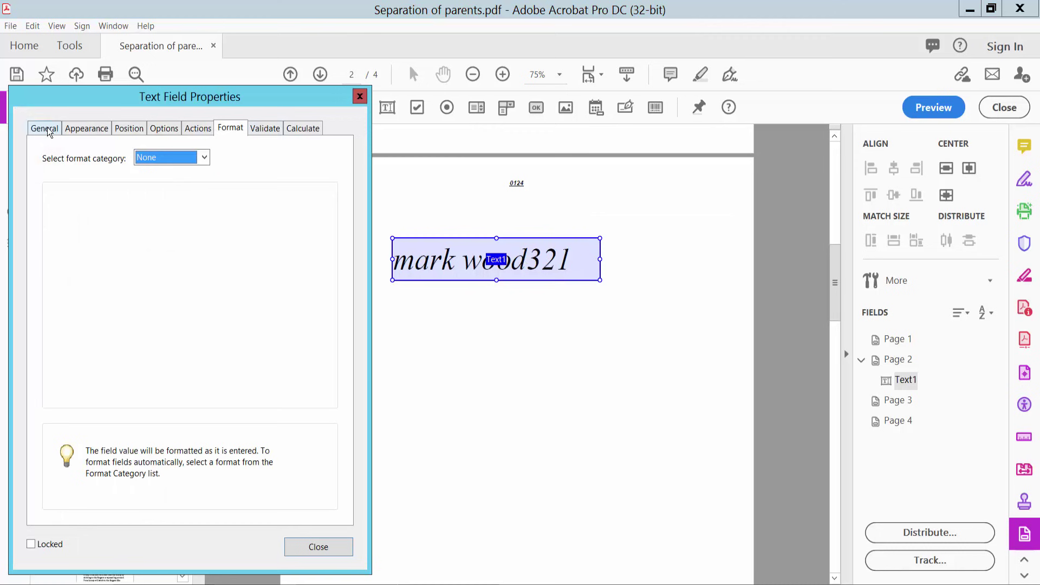
{"action": "left_click", "coordinate": [44, 128]}
{"action": "left_click", "coordinate": [230, 128]}
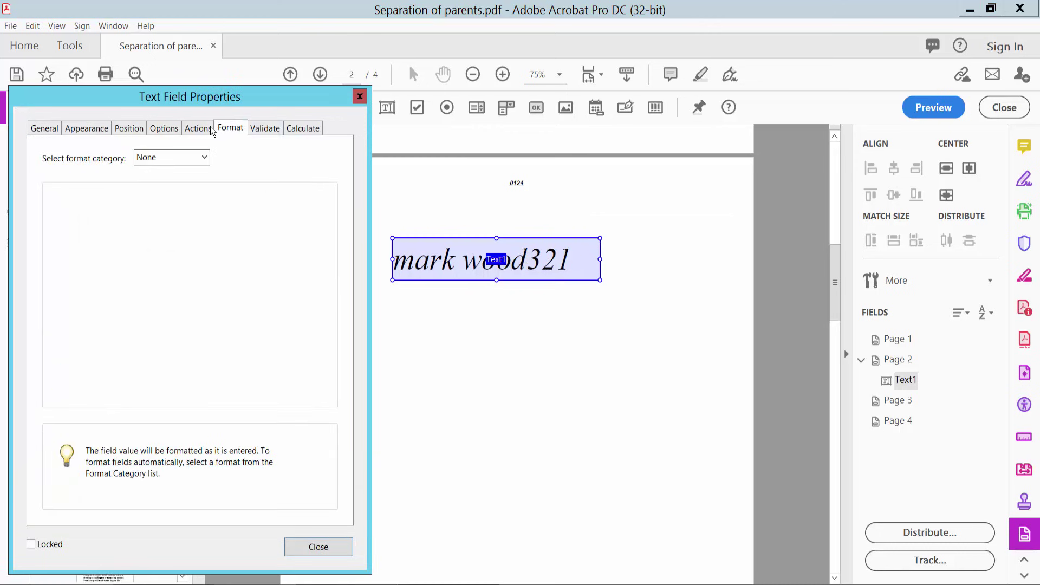
- Format Text1 as a Number with 0 decimal places and no currency symbol
{"action": "left_click", "coordinate": [204, 158]}
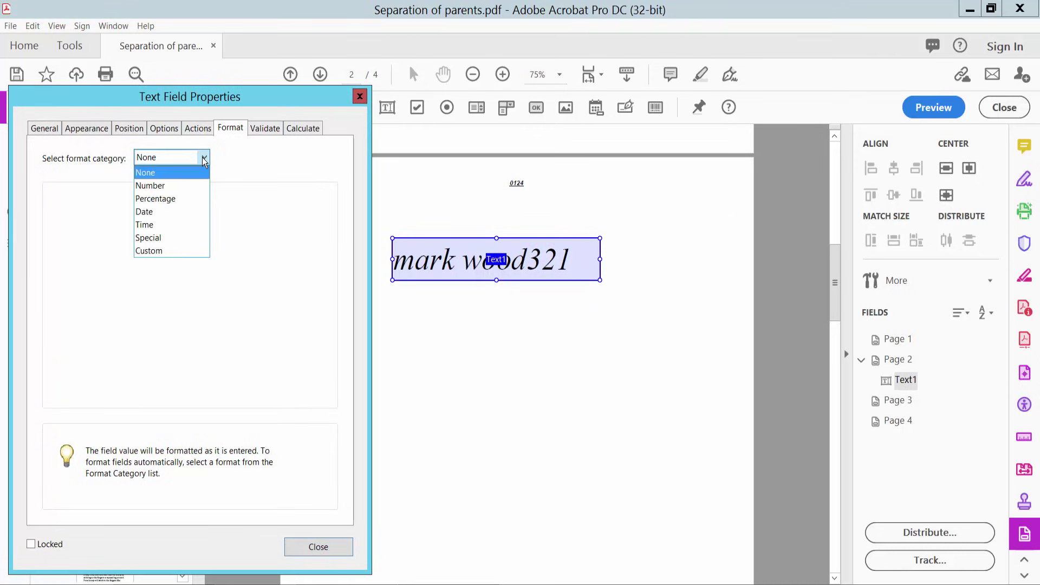
{"action": "left_click", "coordinate": [151, 188]}
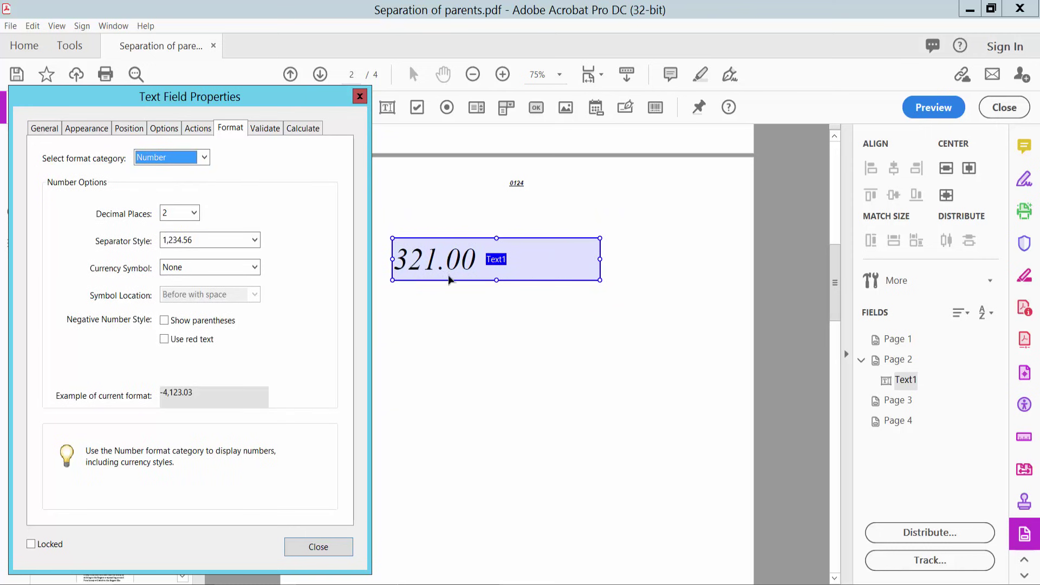
{"action": "left_click", "coordinate": [195, 214]}
{"action": "left_click_drag", "start_coordinate": [194, 287], "coordinate": [193, 268]}
{"action": "left_click", "coordinate": [168, 228]}
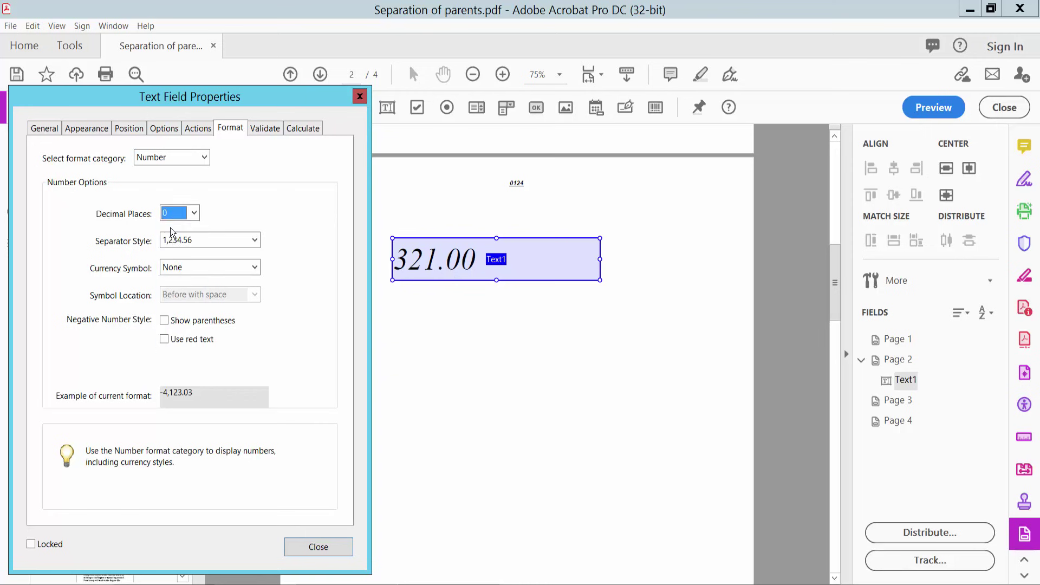
{"action": "key", "text": "Tab"}
{"action": "key", "text": "Tab"}
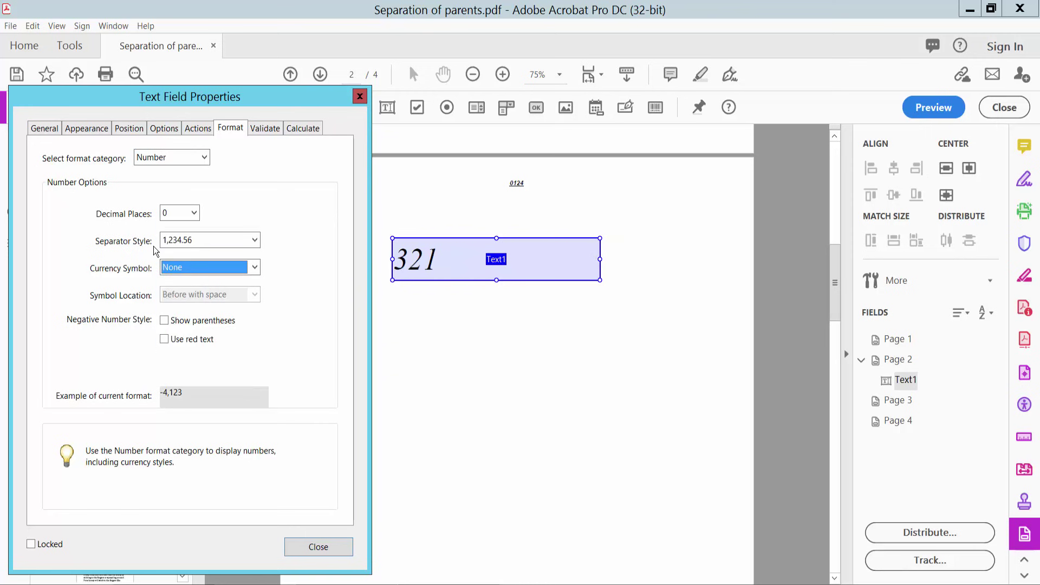
{"action": "left_click", "coordinate": [254, 267]}
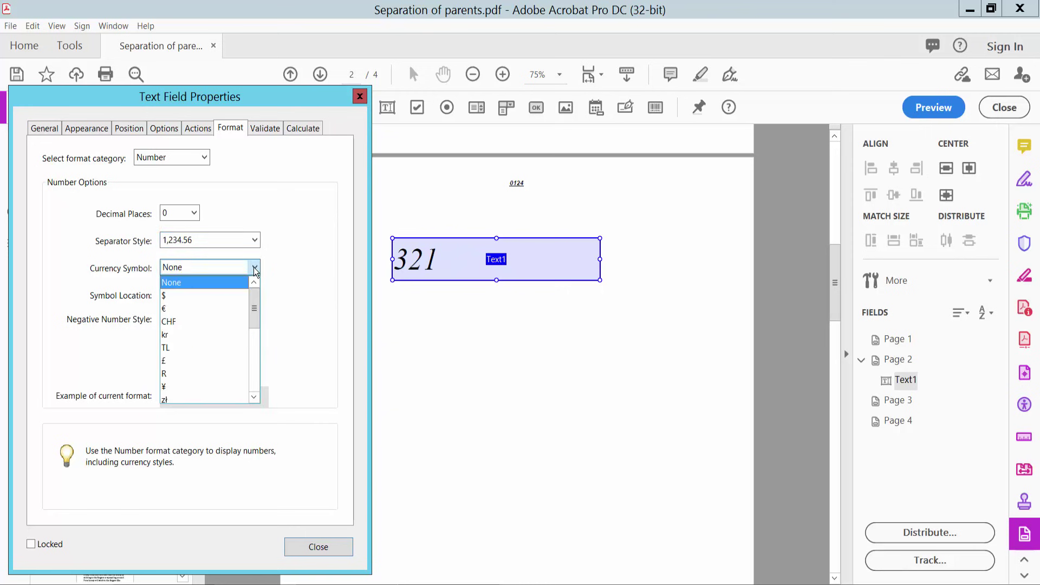
{"action": "left_click", "coordinate": [184, 281]}
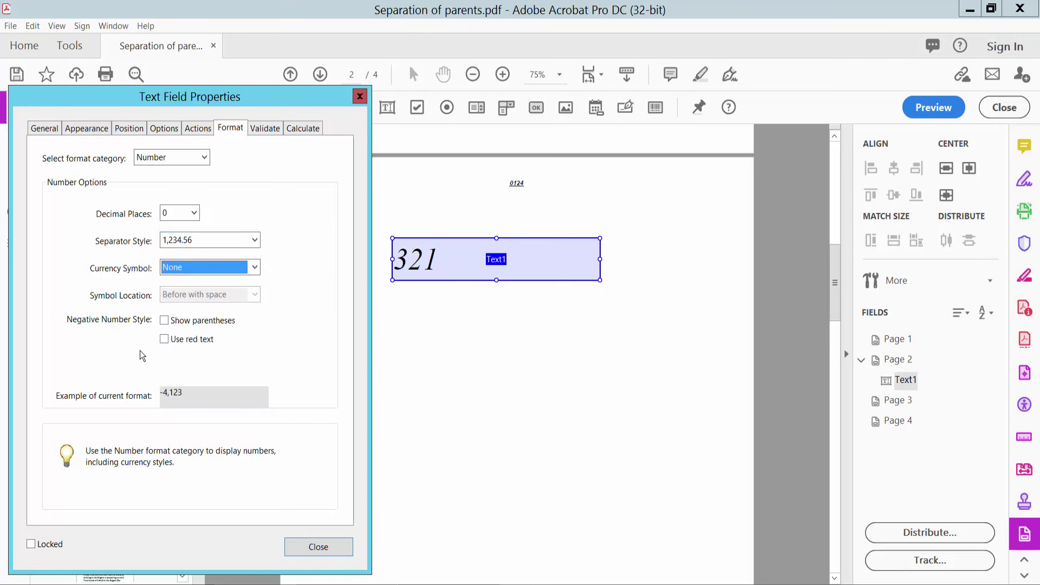
{"action": "left_click", "coordinate": [320, 548]}
- Preview the form, enter a sample name into the Text1 field, then clear it
{"action": "left_click", "coordinate": [921, 108]}
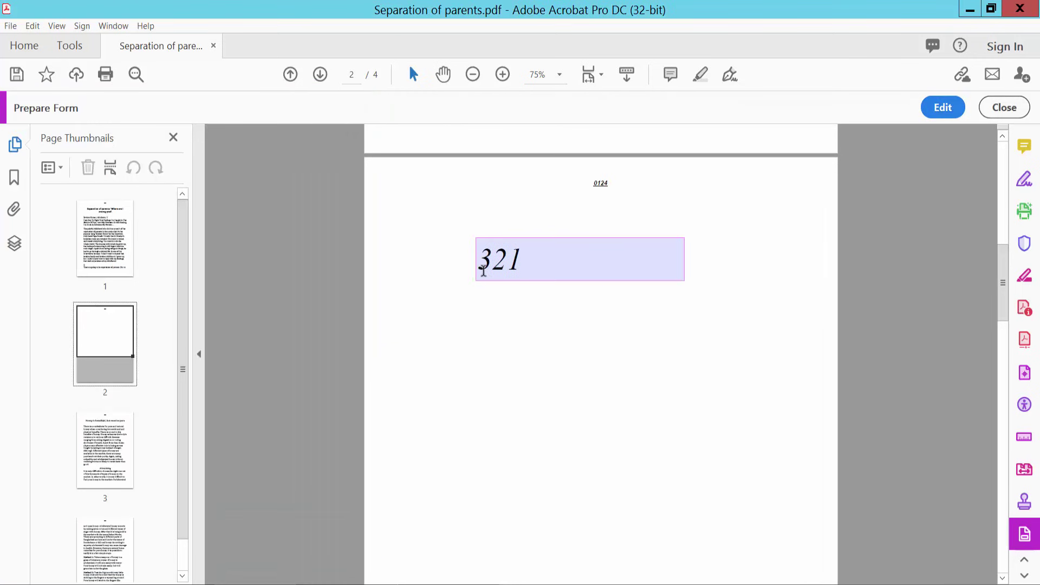
{"action": "left_click", "coordinate": [480, 263]}
{"action": "left_click_drag", "start_coordinate": [656, 262], "coordinate": [449, 261]}
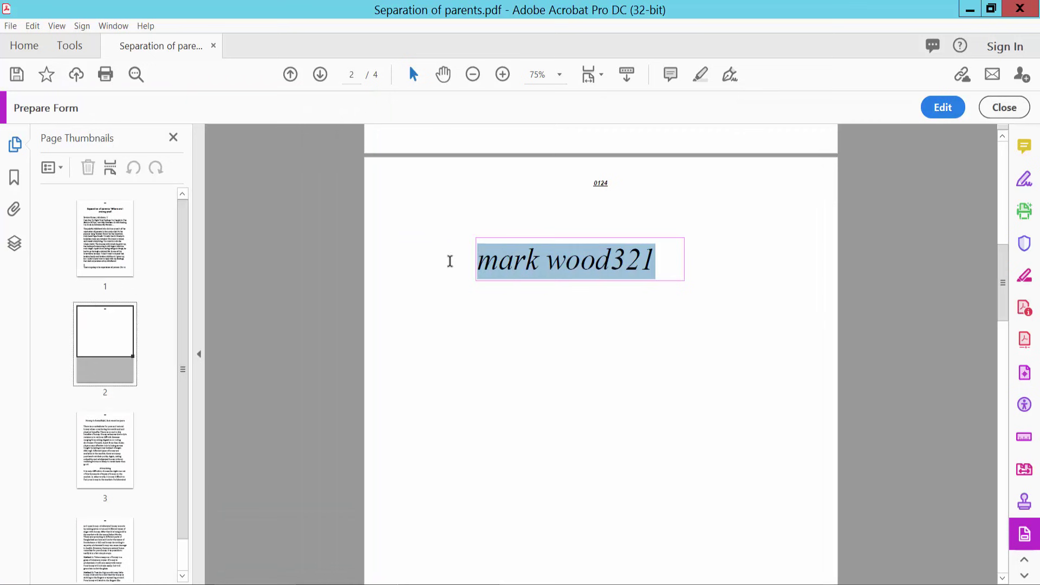
{"action": "key", "text": "BackSpace"}
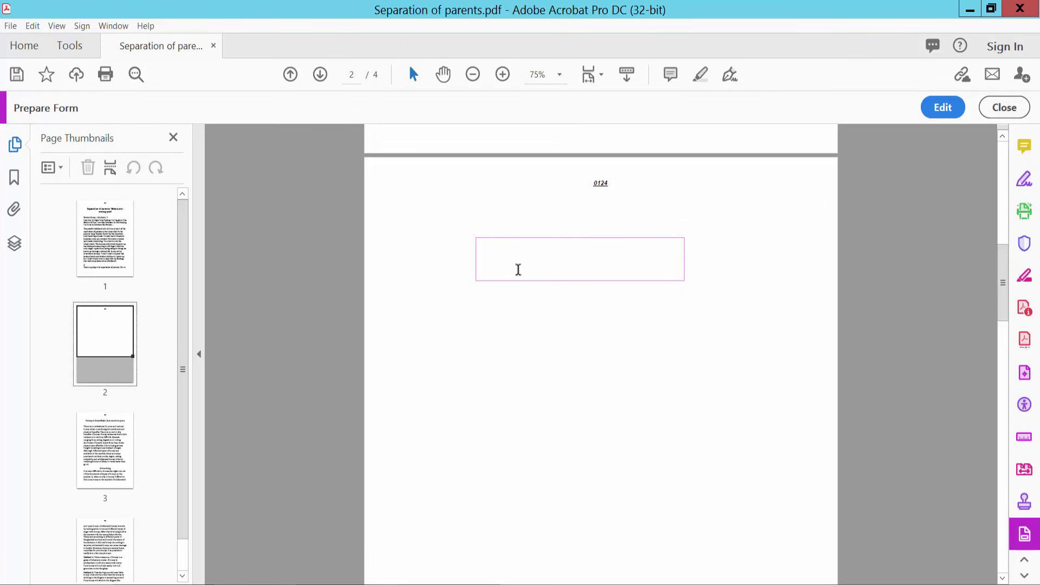
- Test the field with the digits 32564, erase them, and return to form editing
{"action": "type", "text": "32564"}
{"action": "key", "text": "BackSpace"}
{"action": "key", "text": "BackSpace"}
{"action": "key", "text": "BackSpace"}
{"action": "key", "text": "BackSpace"}
{"action": "key", "text": "BackSpace"}
{"action": "left_click", "coordinate": [944, 107]}
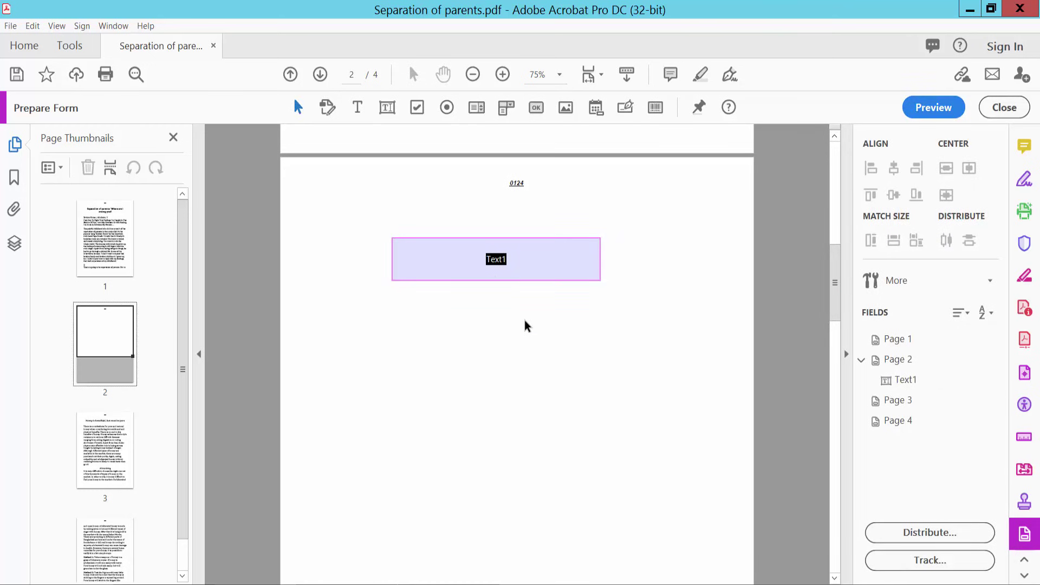
- In Text1's properties, try the Percentage format with two decimal places
{"action": "right_click", "coordinate": [491, 261]}
{"action": "left_click", "coordinate": [537, 220]}
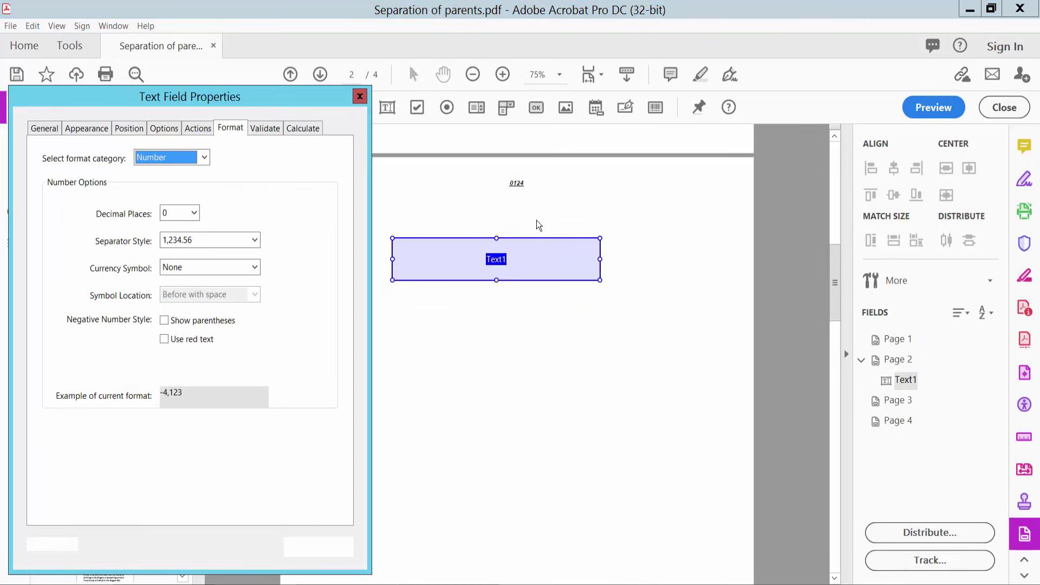
{"action": "left_click", "coordinate": [204, 157]}
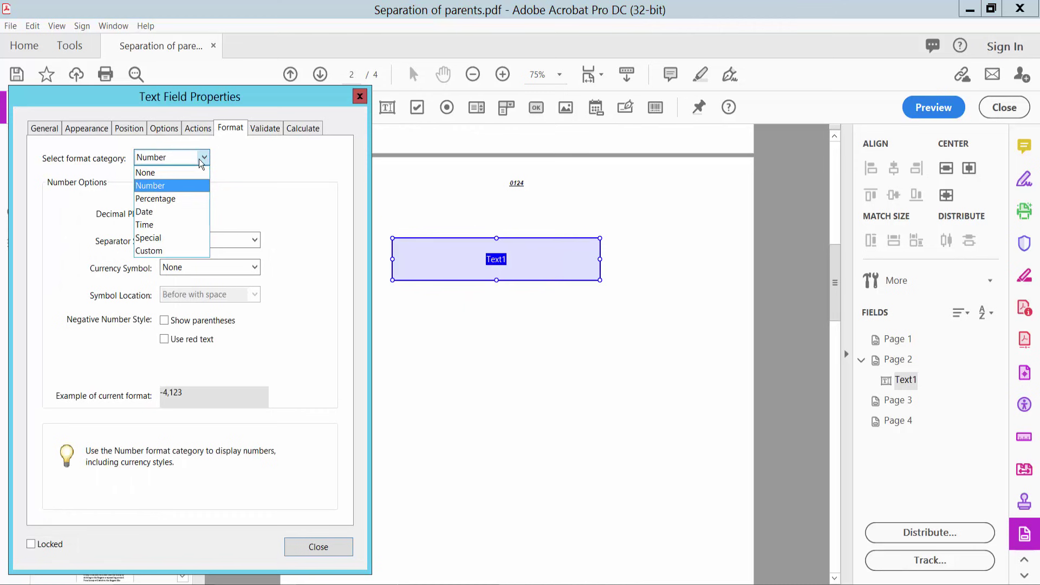
{"action": "left_click", "coordinate": [146, 200]}
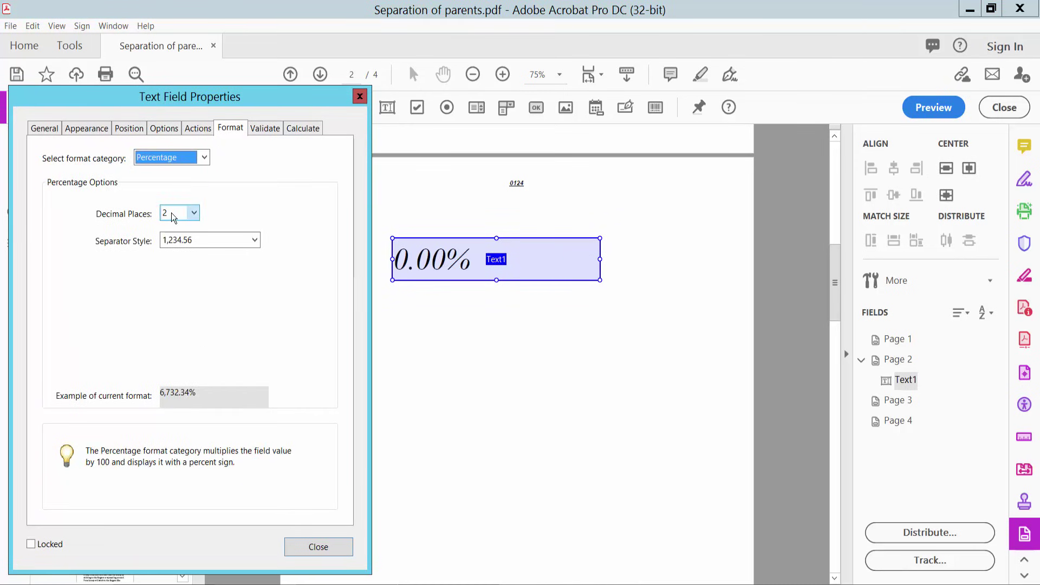
{"action": "left_click", "coordinate": [194, 215]}
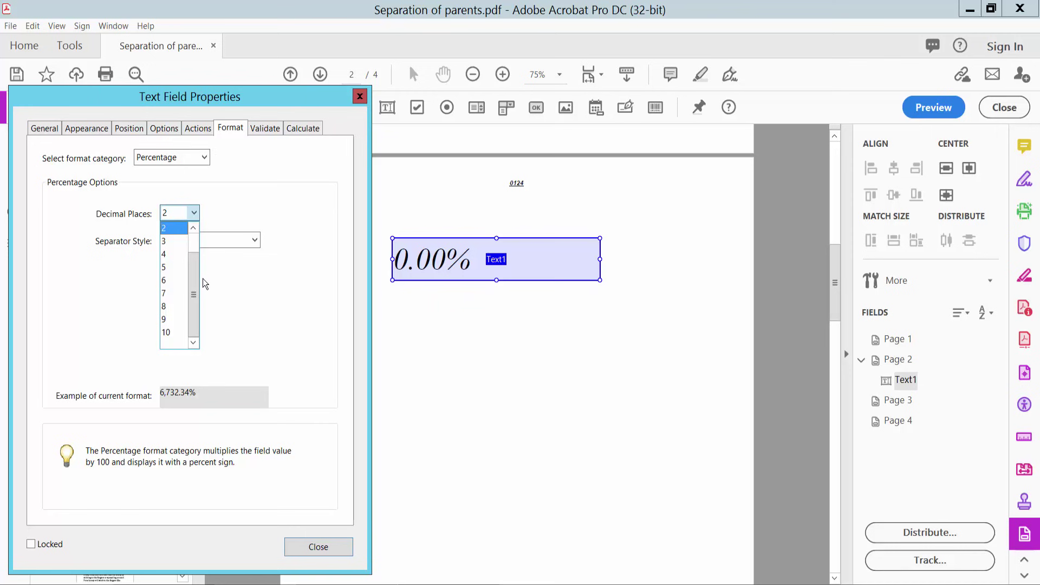
{"action": "scroll", "coordinate": [195, 249], "scroll_direction": "up", "scroll_amount": 1}
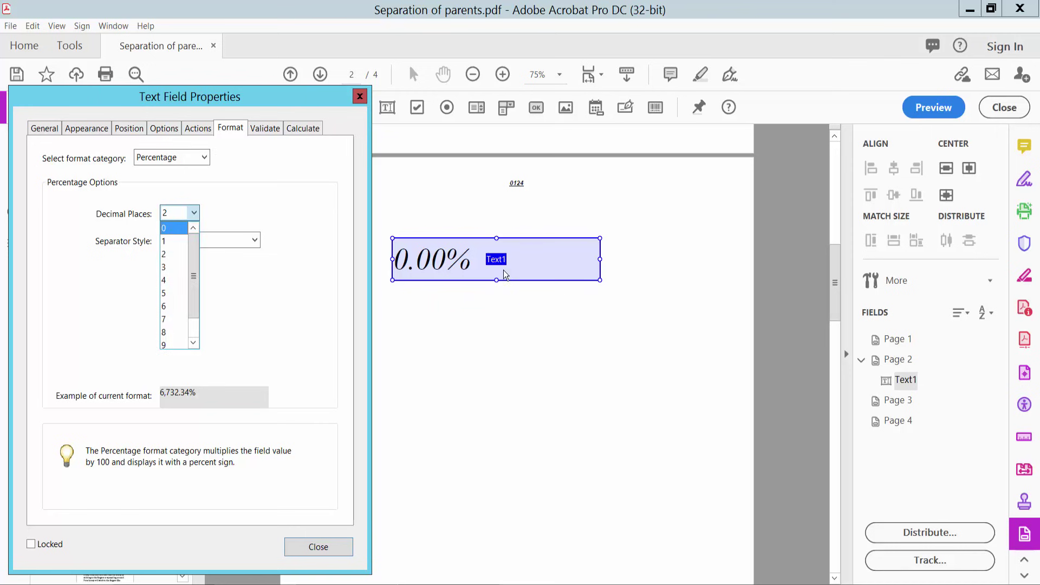
{"action": "left_click", "coordinate": [204, 163]}
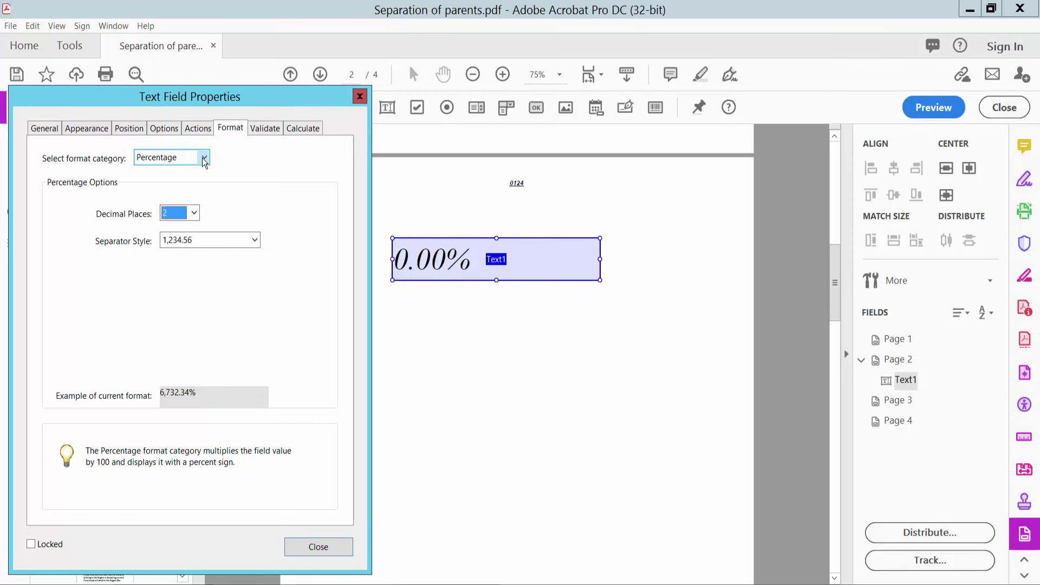
- Switch Text1's format to Date with mm/dd/yyyy and close the properties
{"action": "left_click", "coordinate": [204, 158]}
{"action": "left_click", "coordinate": [162, 213]}
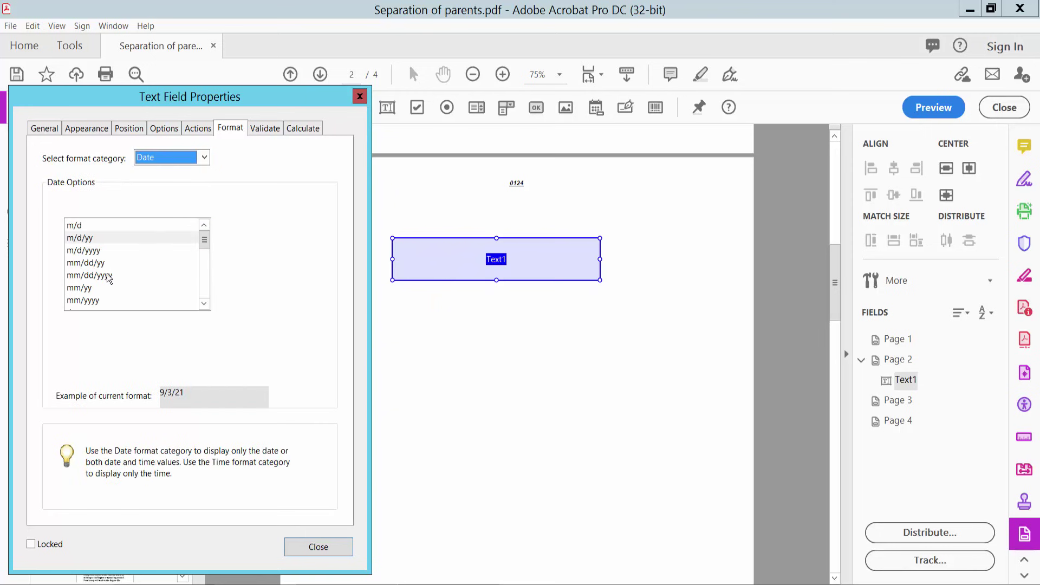
{"action": "left_click", "coordinate": [107, 276]}
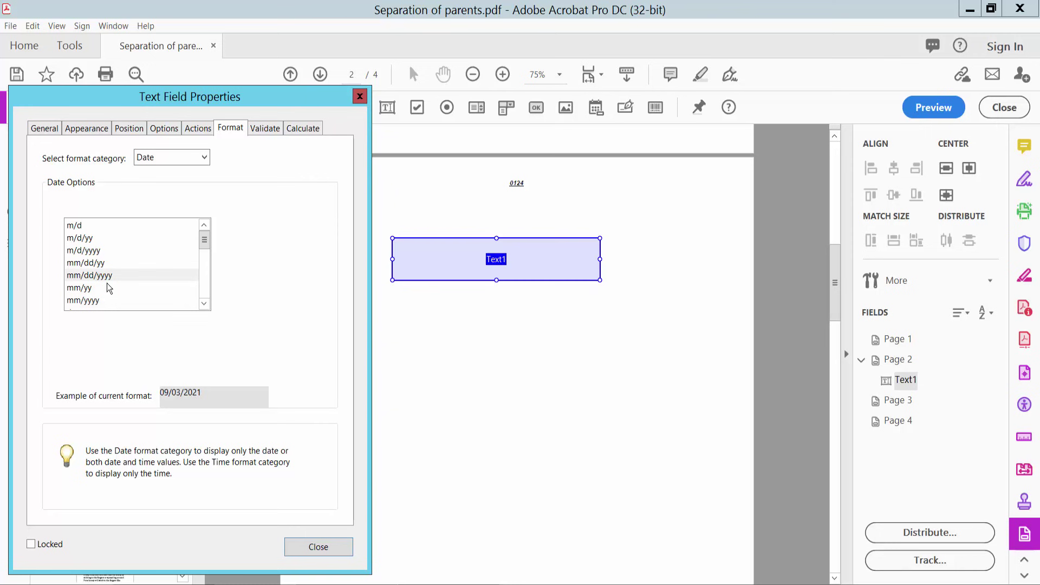
{"action": "left_click", "coordinate": [333, 546]}
- In preview, pick September 23 from Text1's calendar so it shows 09/23/2021, then reselect Text1 in editing
{"action": "left_click", "coordinate": [934, 106]}
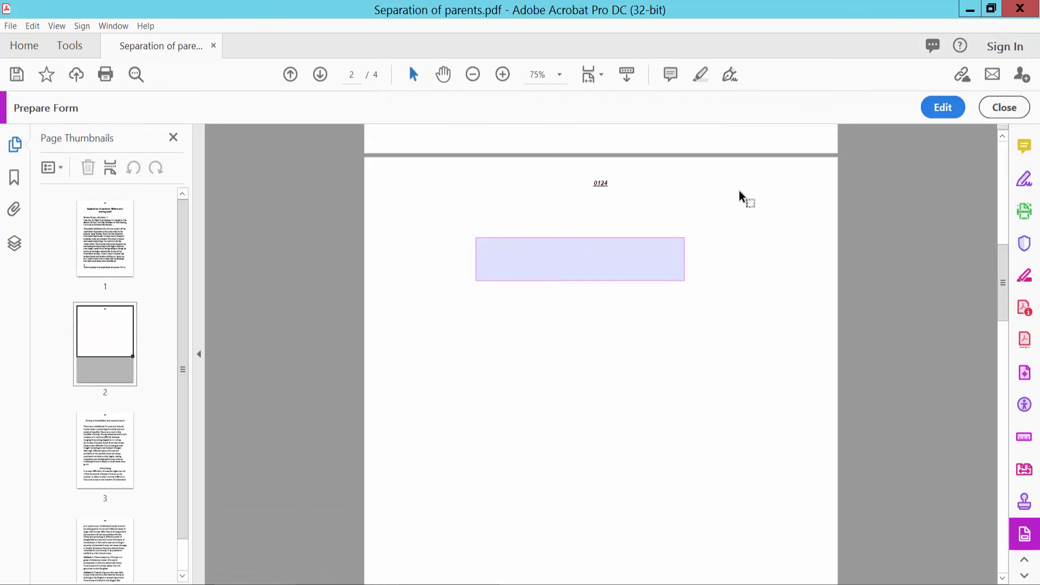
{"action": "left_click", "coordinate": [631, 261]}
{"action": "left_click", "coordinate": [693, 266]}
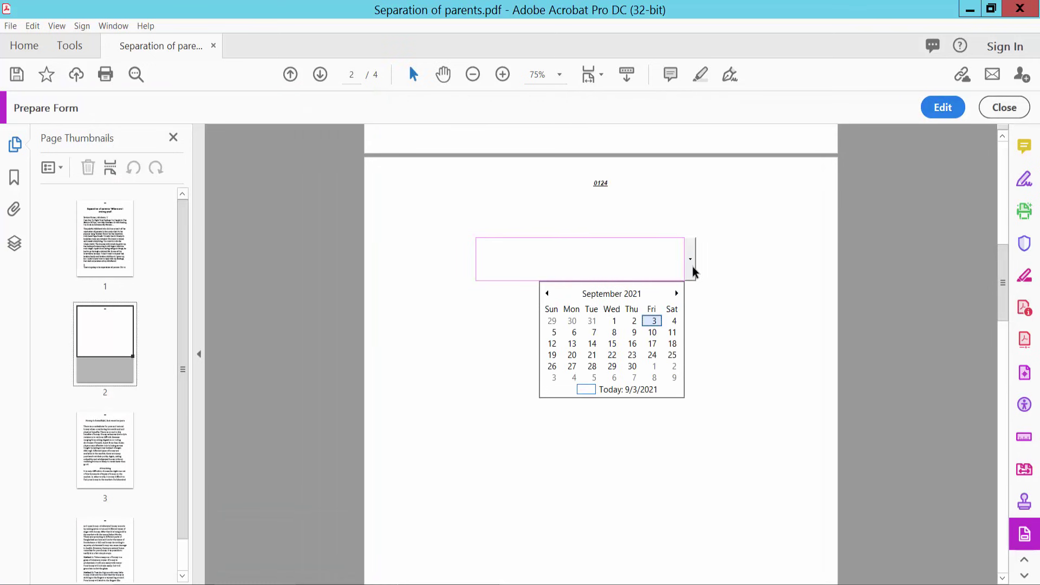
{"action": "left_click", "coordinate": [632, 359]}
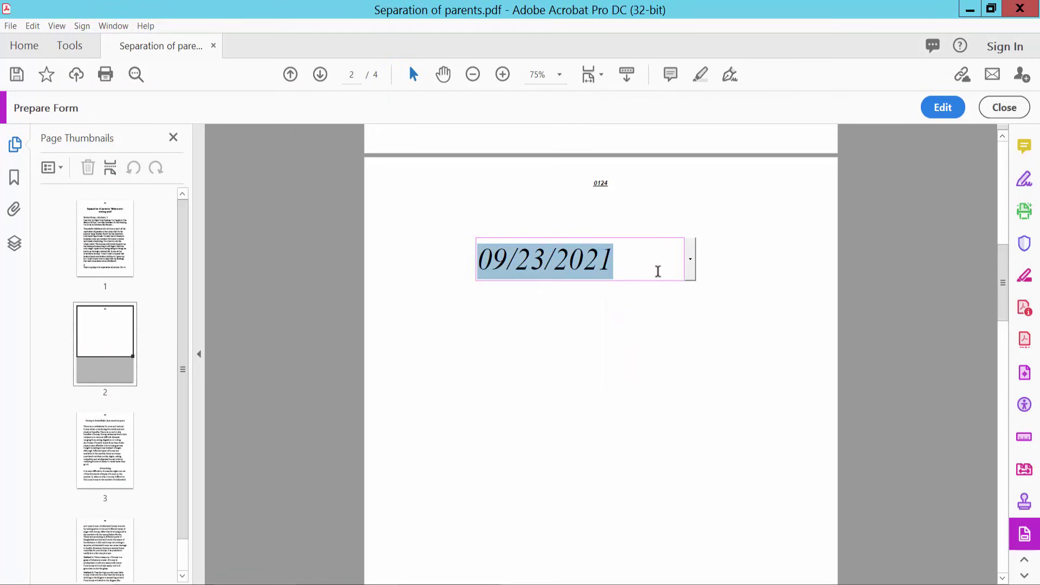
{"action": "left_click", "coordinate": [941, 109]}
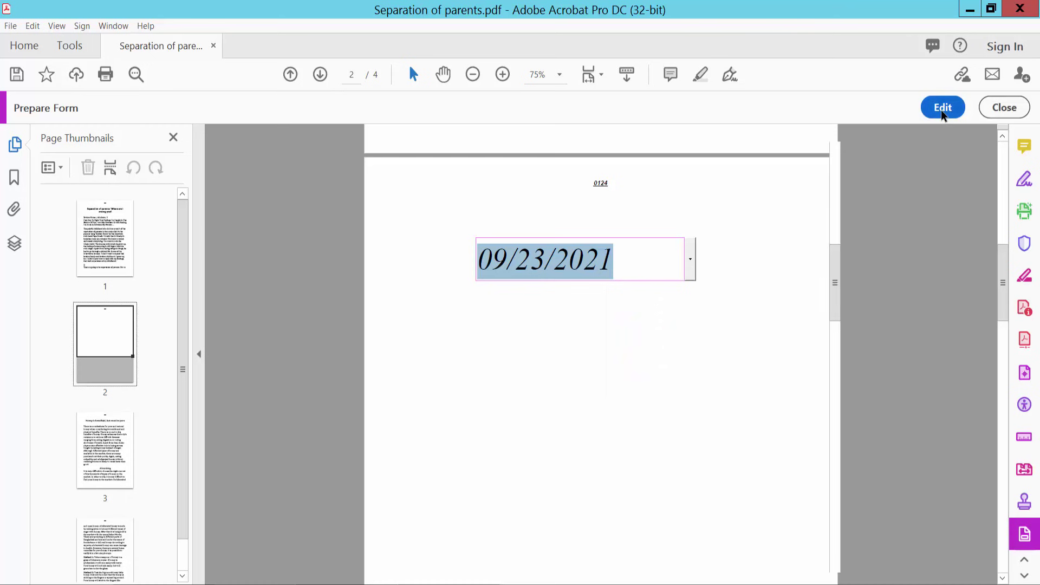
{"action": "left_click", "coordinate": [553, 251]}
- Set Text1's format to Time, settling on HH:MM (example 20:08) after trying h:MM tt and Custom
{"action": "right_click", "coordinate": [537, 254]}
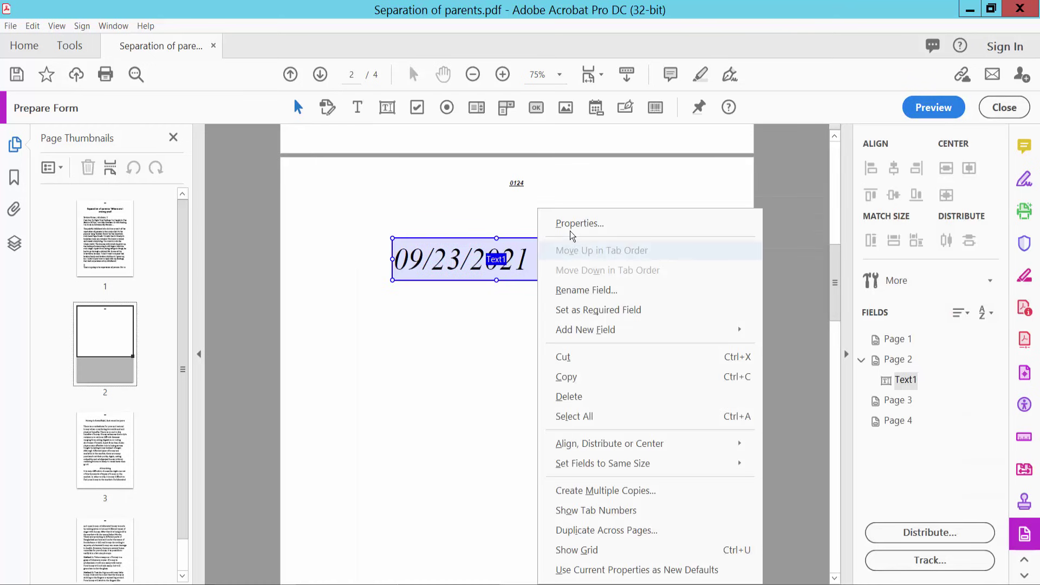
{"action": "left_click", "coordinate": [569, 231]}
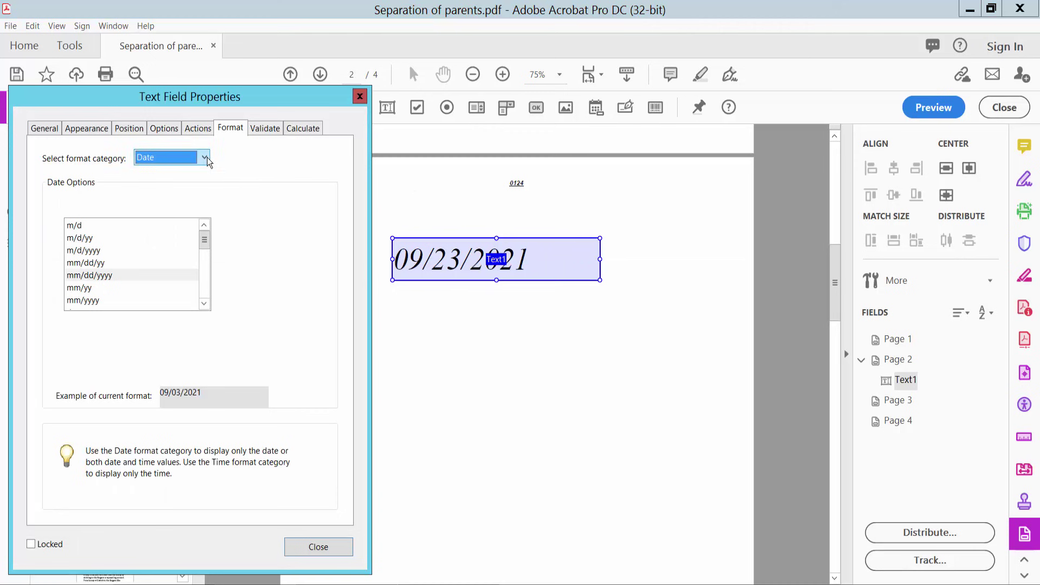
{"action": "left_click", "coordinate": [205, 157]}
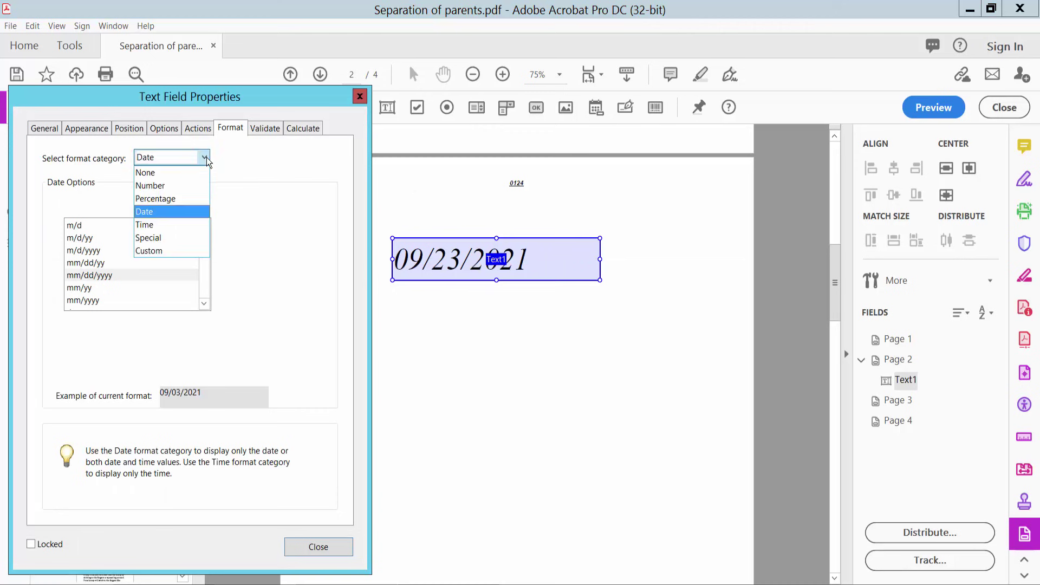
{"action": "left_click", "coordinate": [160, 223]}
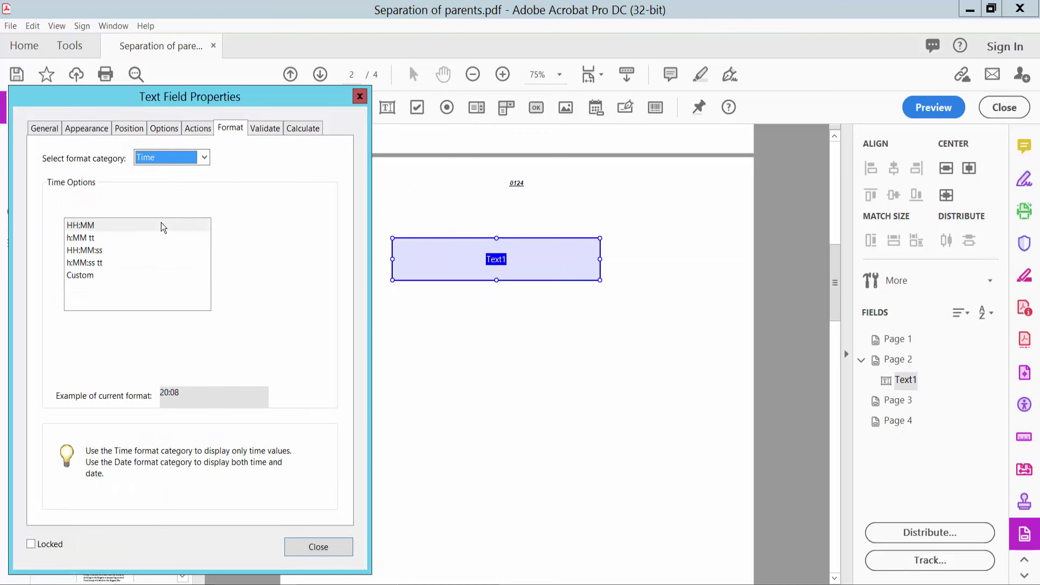
{"action": "left_click", "coordinate": [80, 228]}
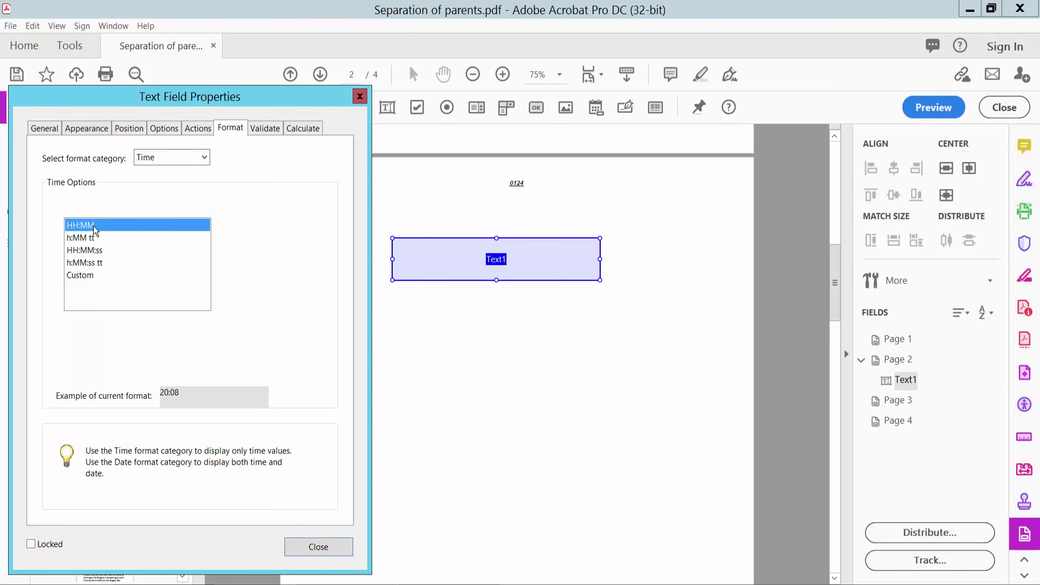
{"action": "left_click", "coordinate": [92, 240]}
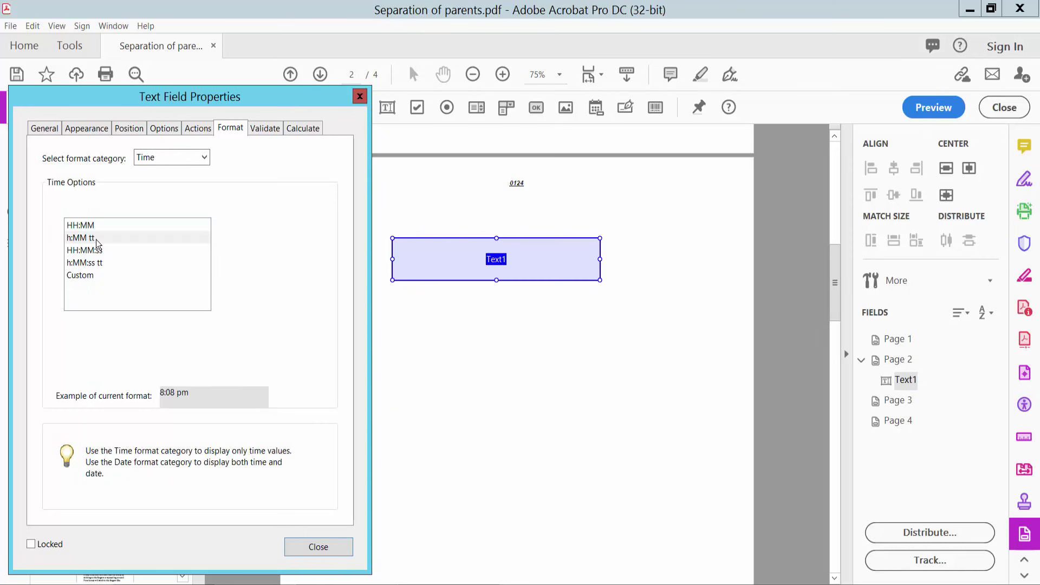
{"action": "left_click", "coordinate": [83, 276]}
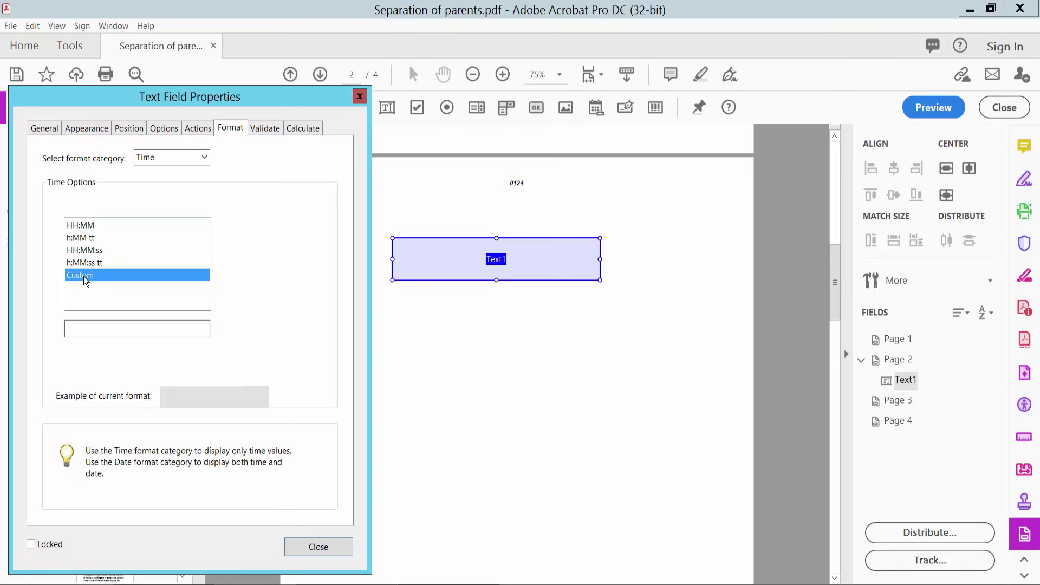
{"action": "left_click", "coordinate": [96, 329]}
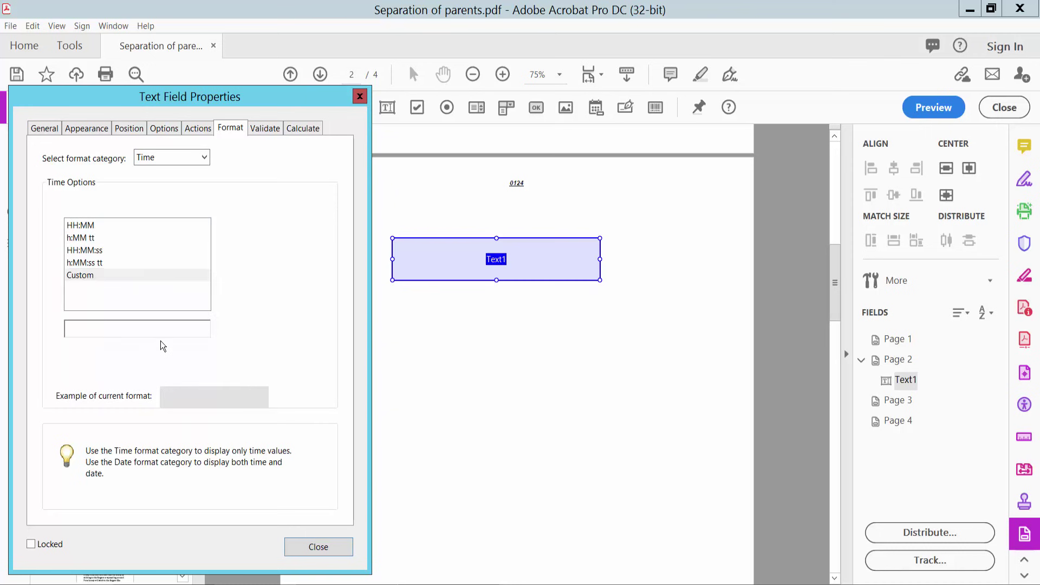
{"action": "left_click", "coordinate": [89, 228]}
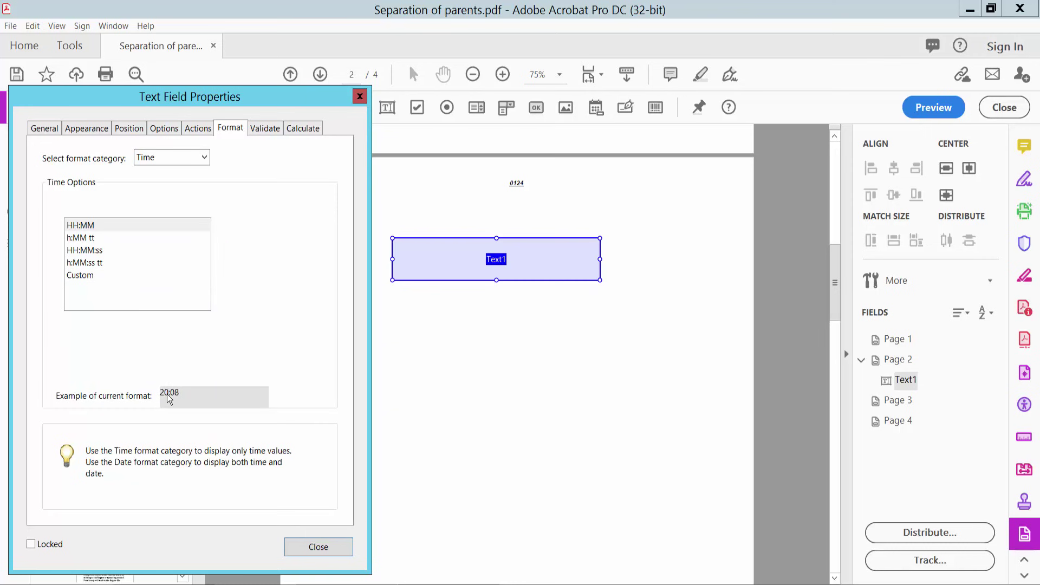
{"action": "left_click", "coordinate": [321, 549]}
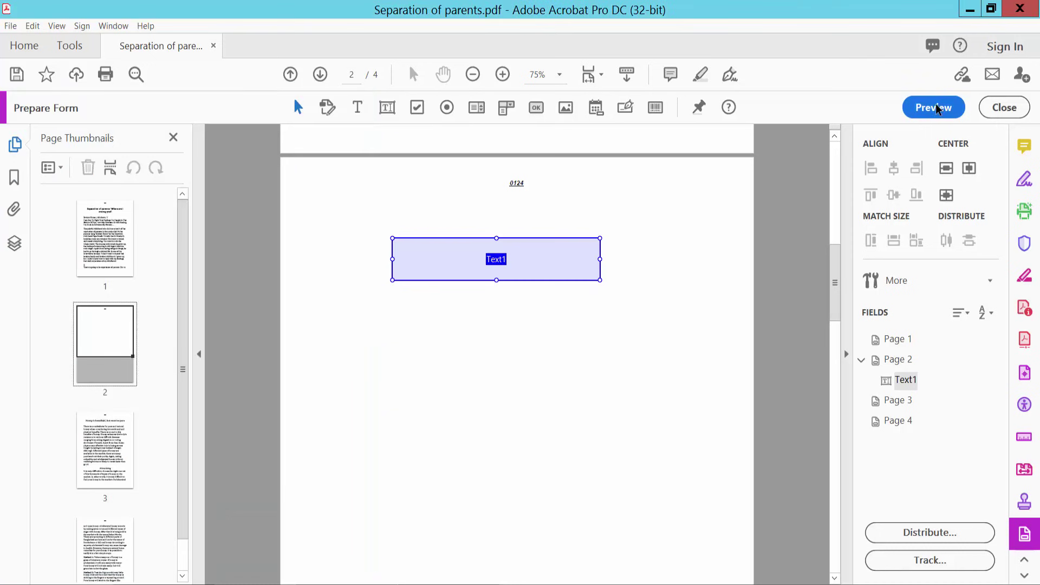
- In preview, replace Text1's date with 20/18 and dismiss the format-mismatch warning
{"action": "left_click", "coordinate": [936, 106]}
{"action": "left_click", "coordinate": [509, 253]}
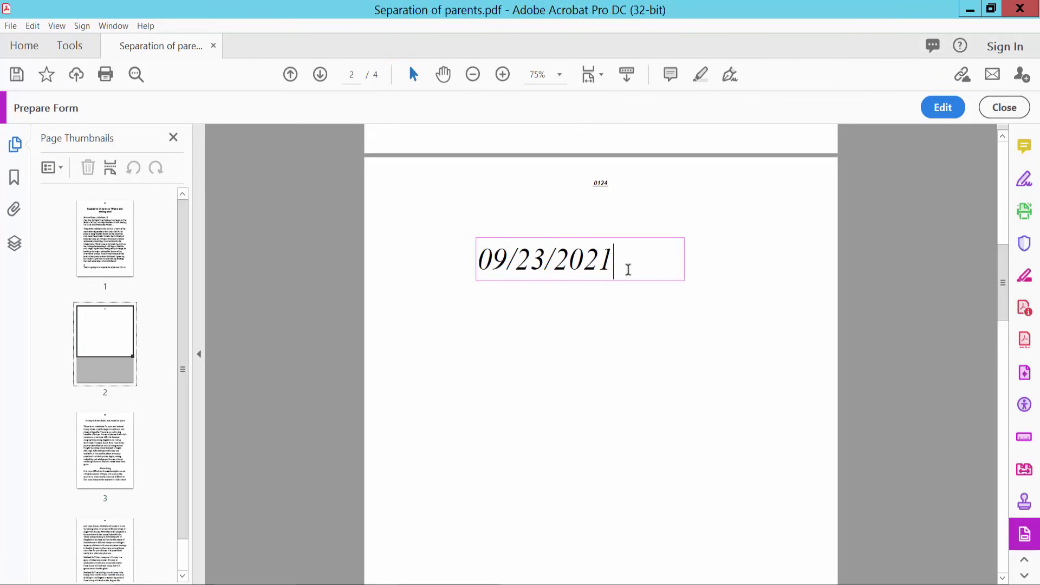
{"action": "left_click_drag", "start_coordinate": [628, 269], "coordinate": [471, 265]}
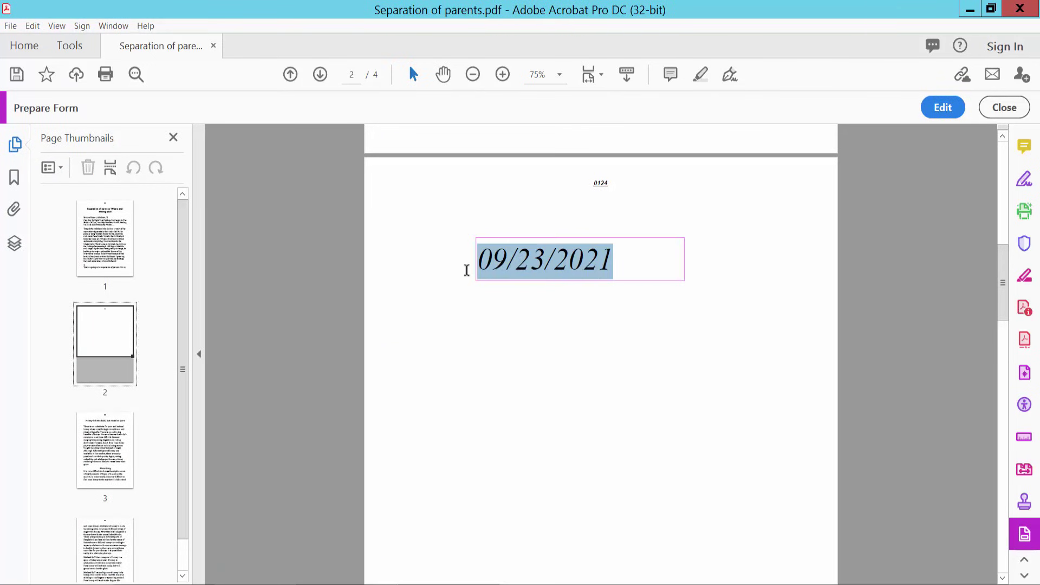
{"action": "type", "text": "20/"}
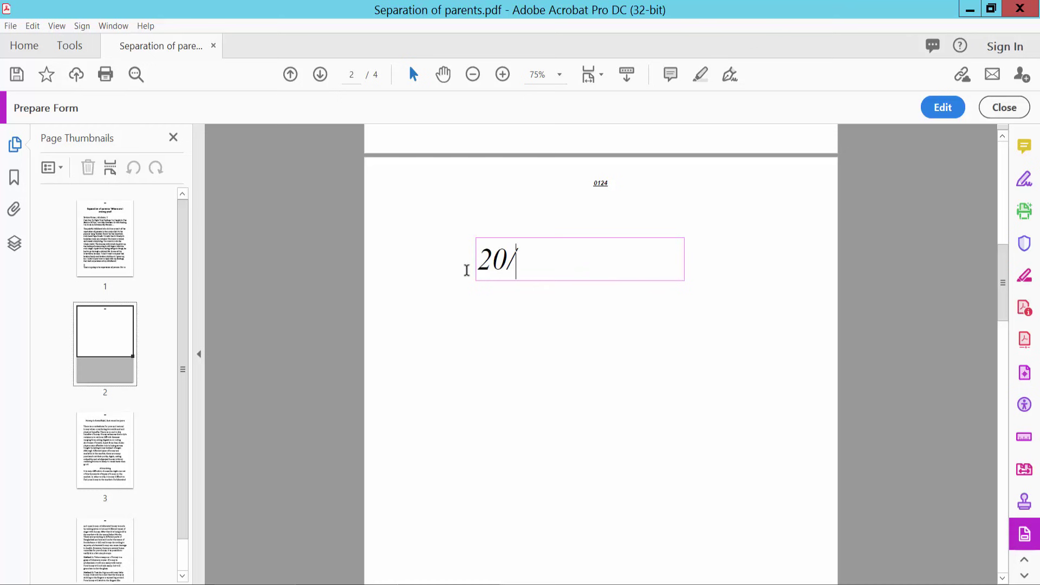
{"action": "type", "text": "18"}
{"action": "left_click", "coordinate": [533, 296]}
{"action": "left_click", "coordinate": [662, 327]}
- Back in editing, switch Text1's format category to Special
{"action": "left_click", "coordinate": [940, 106]}
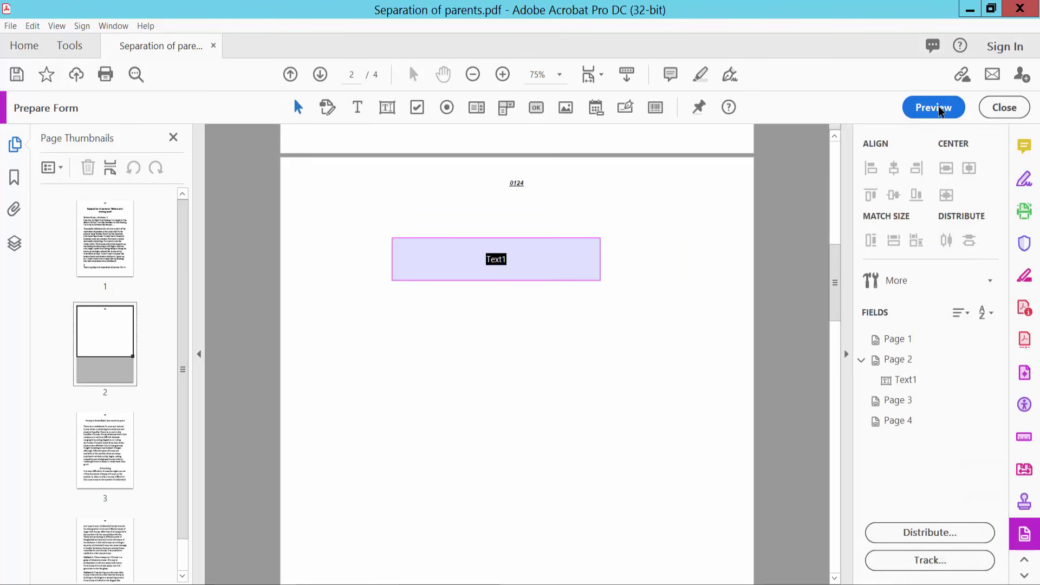
{"action": "right_click", "coordinate": [417, 256]}
{"action": "left_click", "coordinate": [443, 222]}
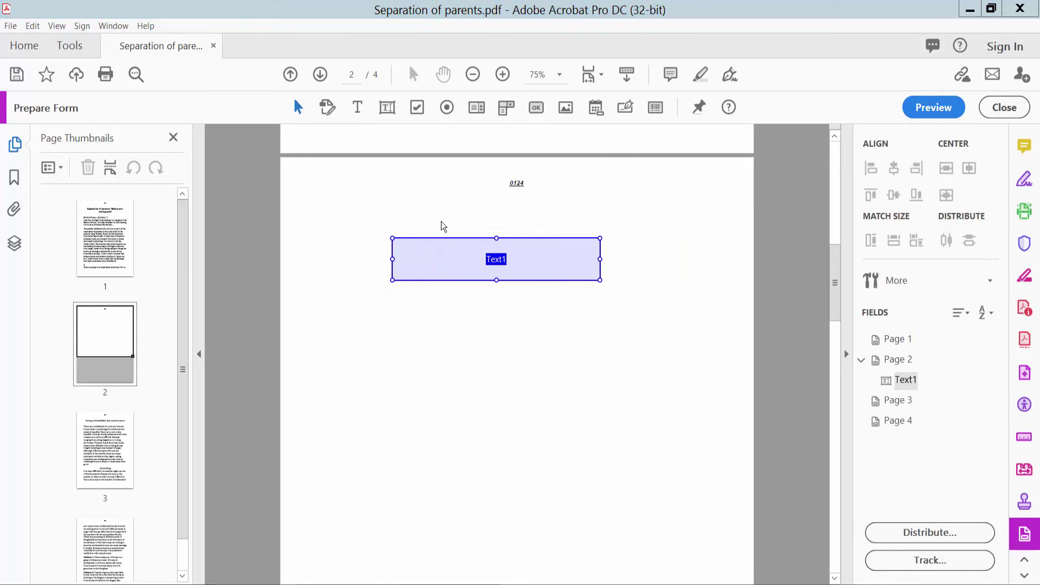
{"action": "left_click", "coordinate": [204, 157]}
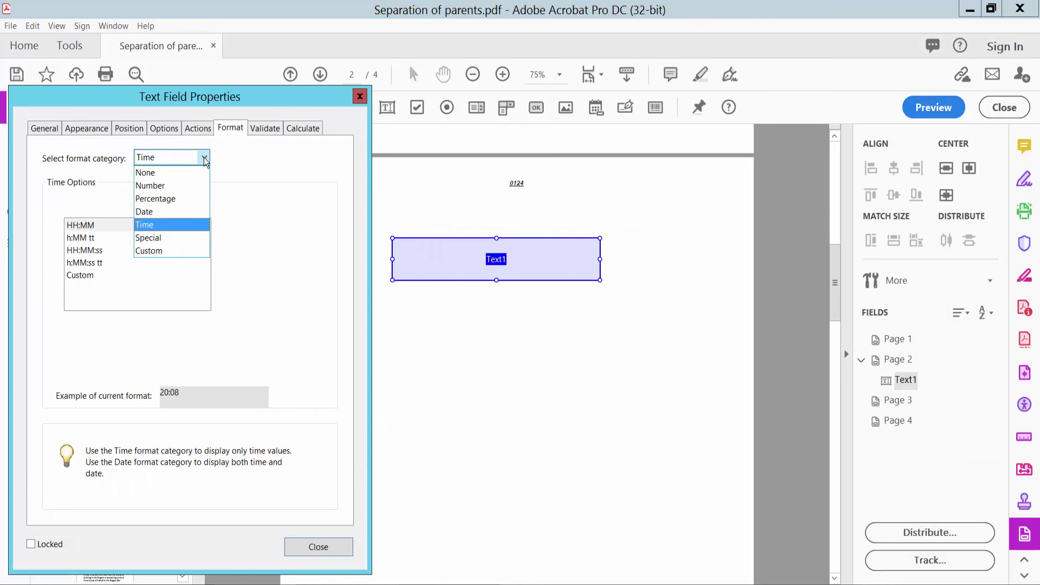
{"action": "left_click", "coordinate": [161, 238]}
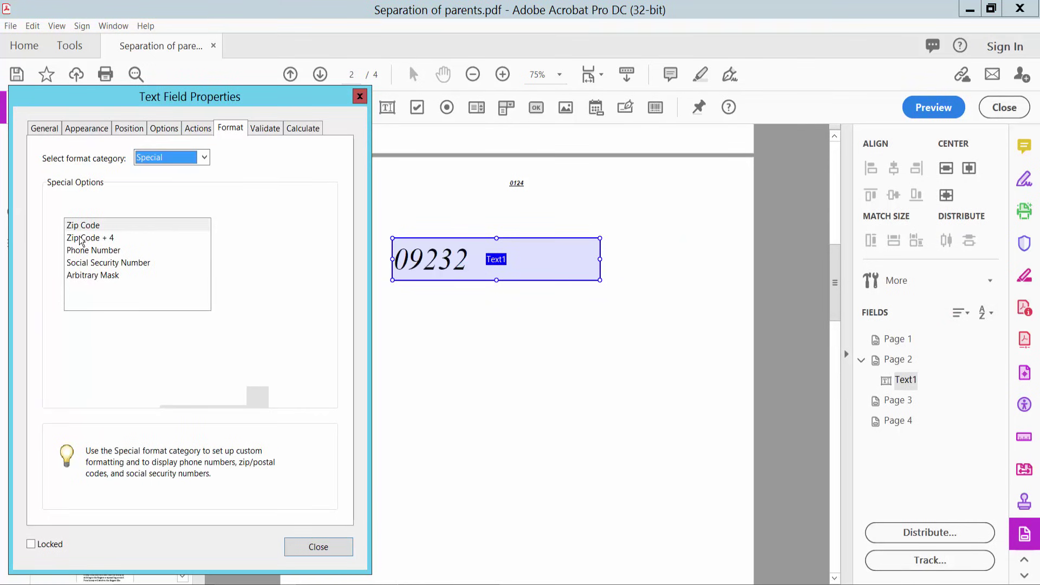
- Try Zip Code, Zip Code + 4, Phone Number, SSN and Arbitrary Mask, then view the Validate settings
{"action": "left_click", "coordinate": [88, 227]}
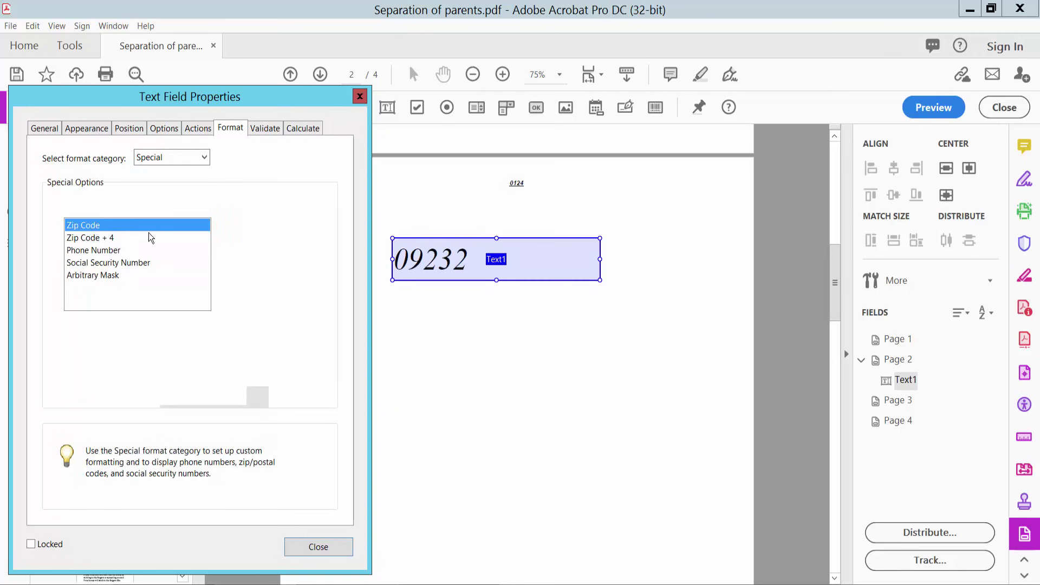
{"action": "left_click", "coordinate": [112, 239]}
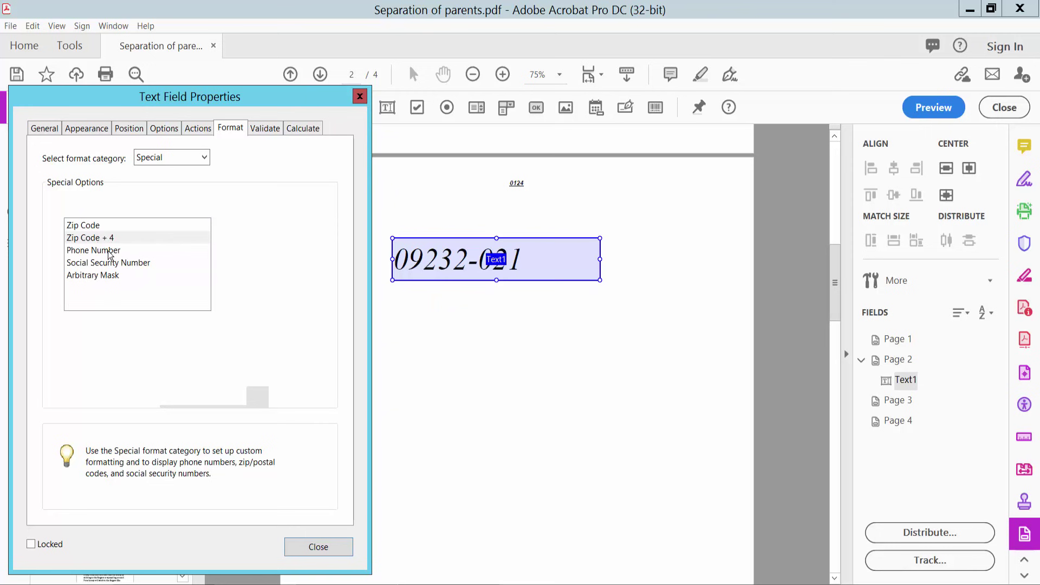
{"action": "left_click", "coordinate": [105, 251]}
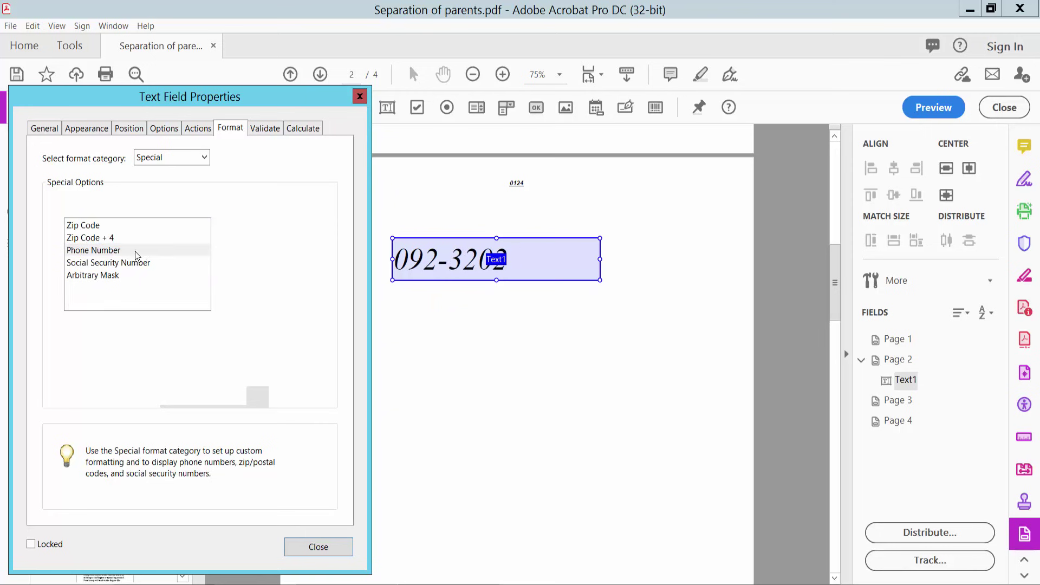
{"action": "left_click", "coordinate": [82, 264]}
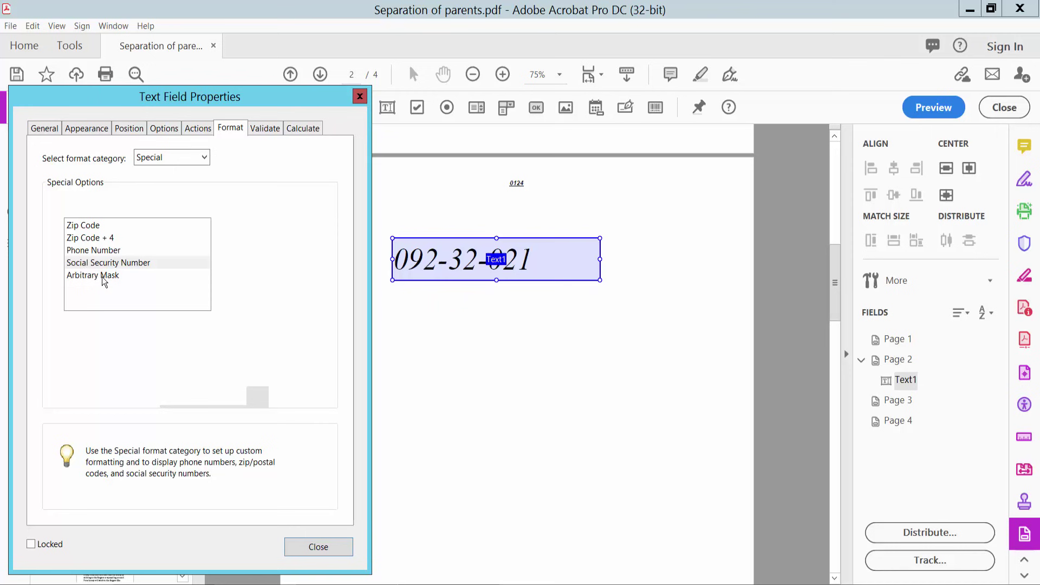
{"action": "left_click", "coordinate": [108, 277]}
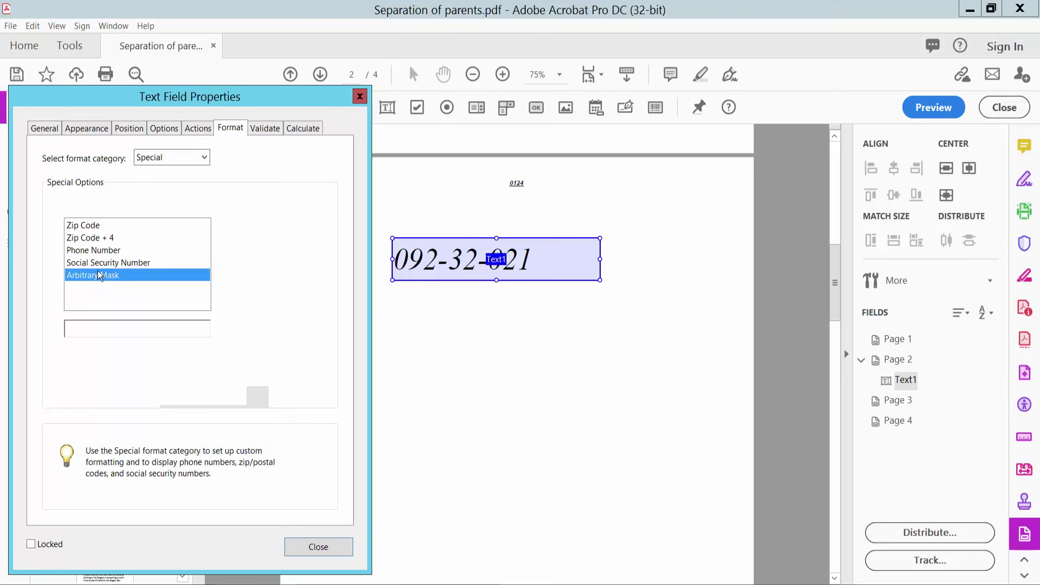
{"action": "left_click", "coordinate": [268, 129]}
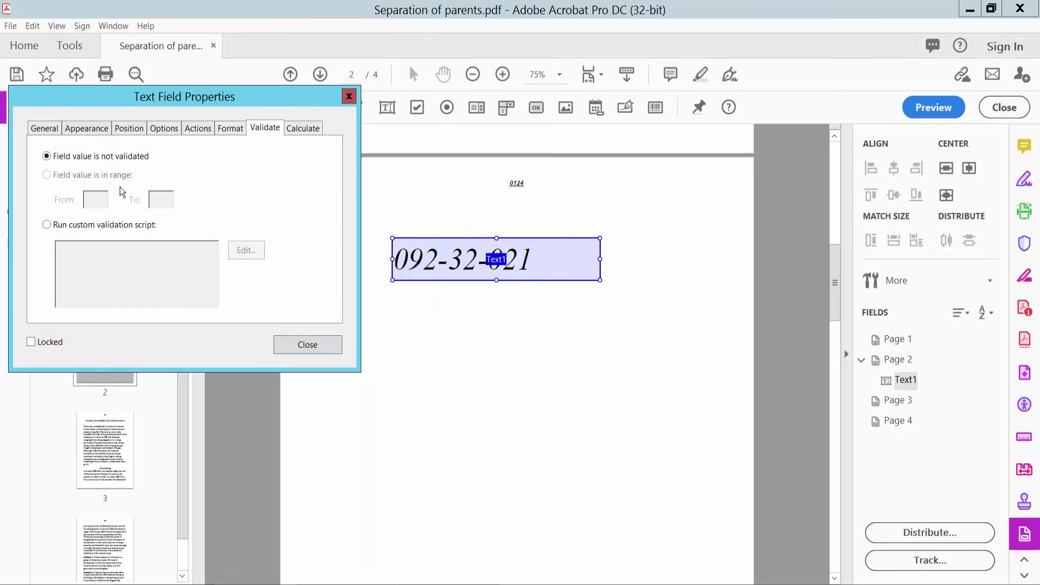
- Make Text1's value the sum (+) of fields on the Calculate tab and close its properties
{"action": "left_click", "coordinate": [307, 129]}
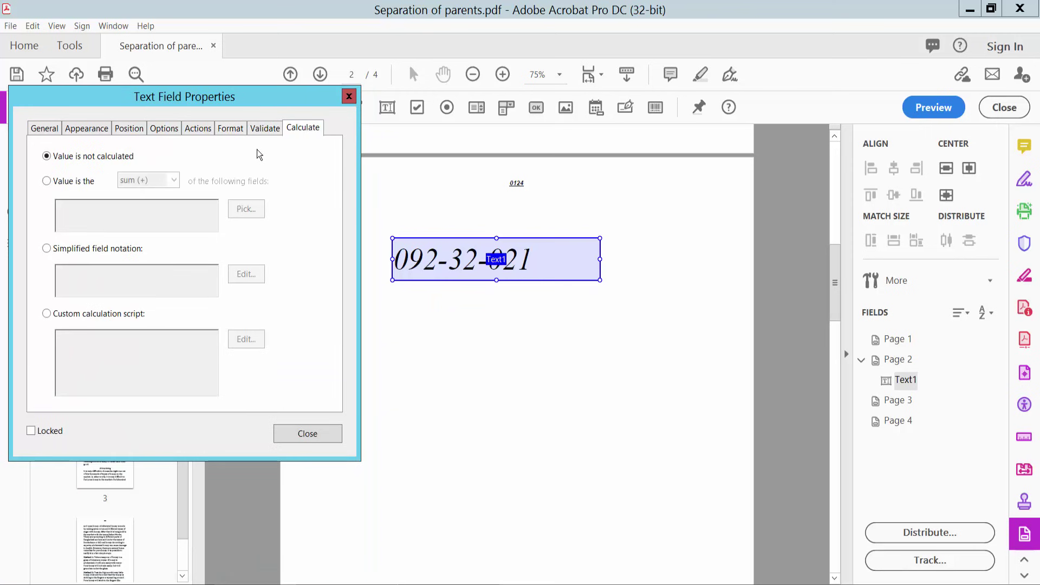
{"action": "left_click", "coordinate": [48, 182]}
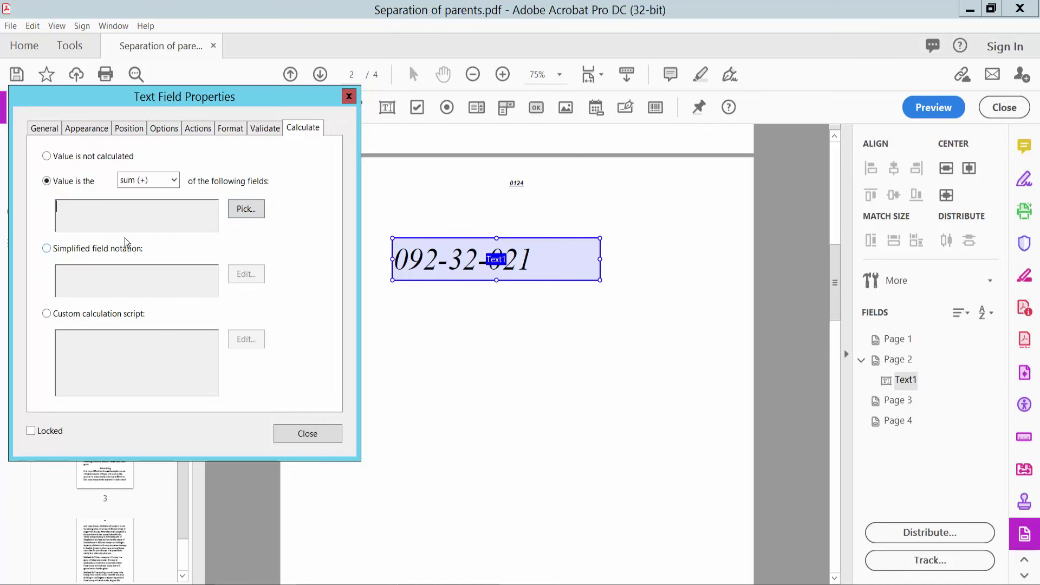
{"action": "left_click", "coordinate": [321, 435]}
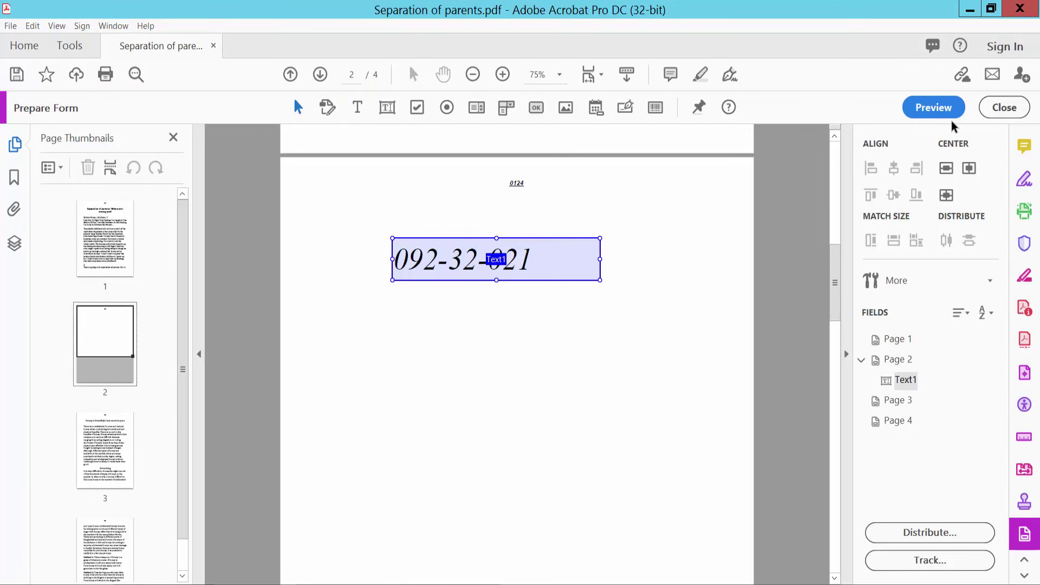
- Preview the form once more, then back in editing delete the Text1 field
{"action": "left_click", "coordinate": [935, 107]}
{"action": "right_click", "coordinate": [619, 267]}
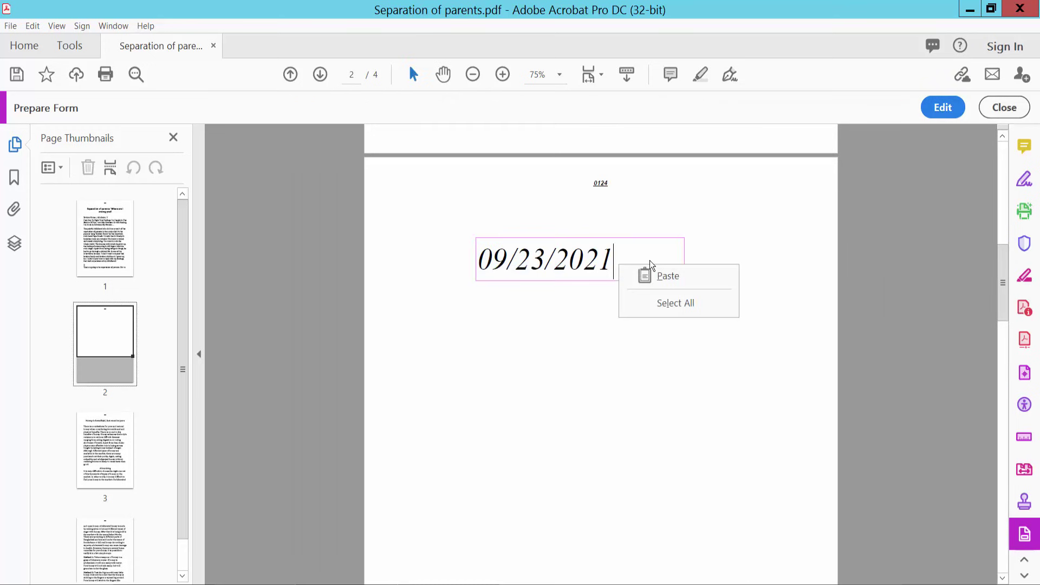
{"action": "left_click", "coordinate": [936, 109]}
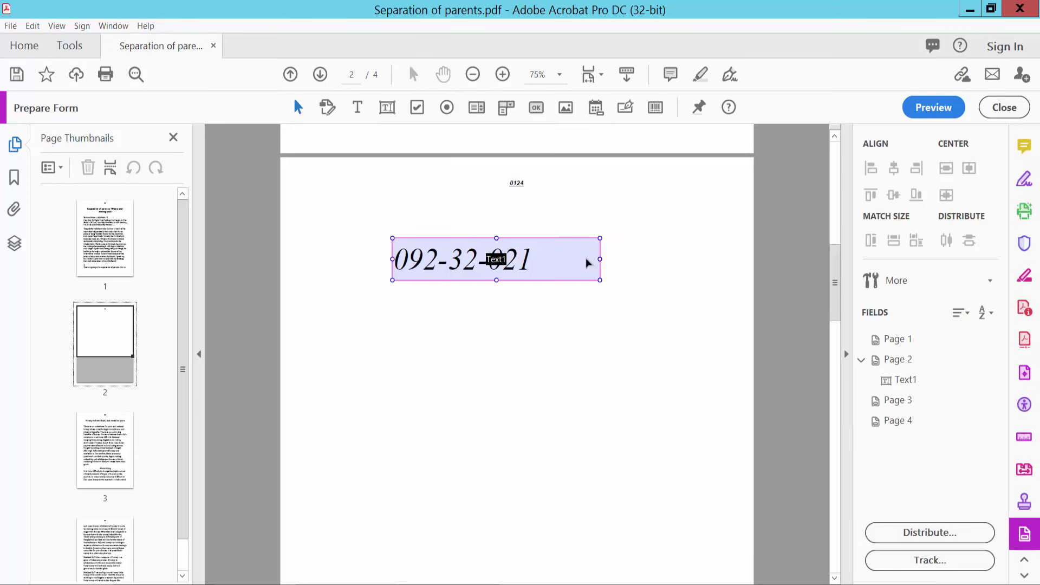
{"action": "right_click", "coordinate": [586, 258]}
{"action": "left_click", "coordinate": [617, 396]}
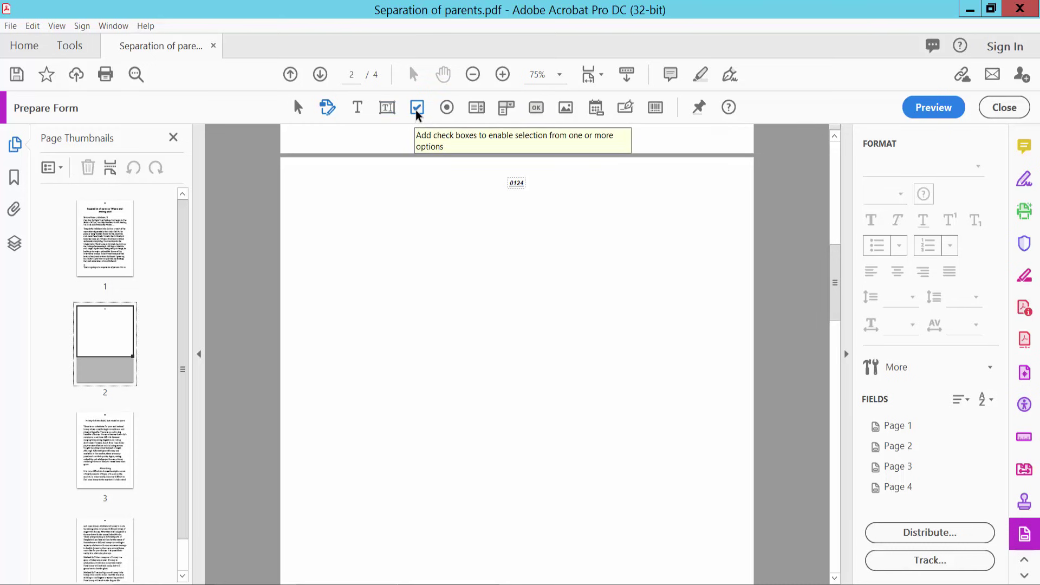
- Draw a large check box field, Check Box2, at the upper left of page 2
{"action": "left_click", "coordinate": [417, 110]}
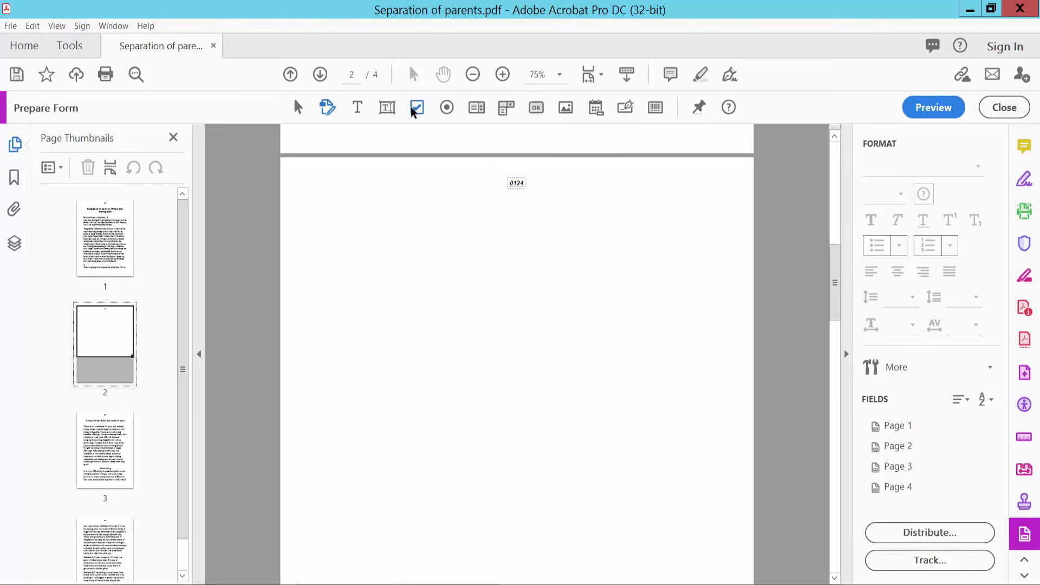
{"action": "left_click", "coordinate": [418, 110]}
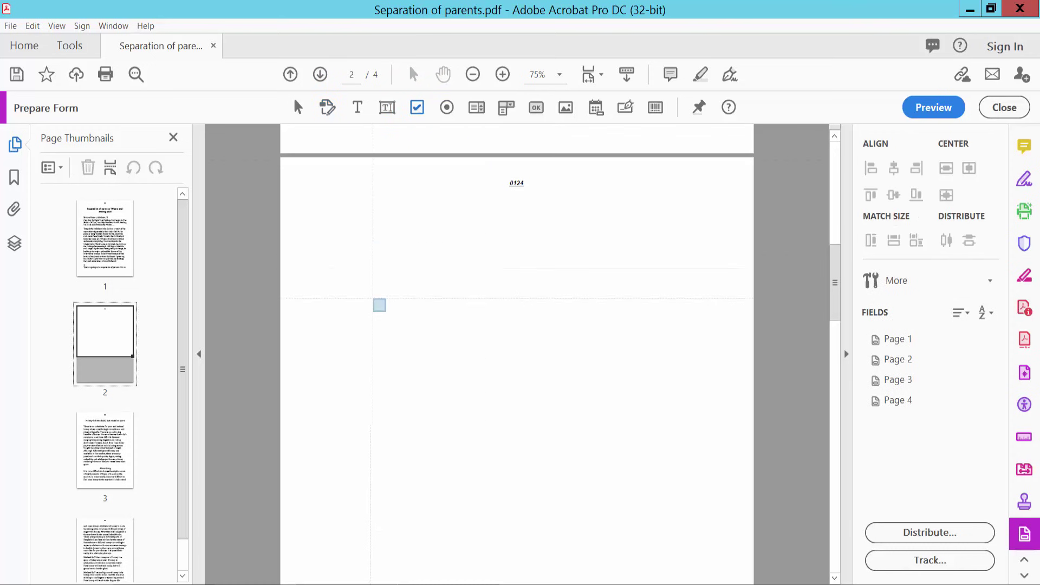
{"action": "mouse_move", "coordinate": [345, 231]}
{"action": "left_mouse_down"}
{"action": "mouse_move", "coordinate": [434, 294]}
{"action": "mouse_move", "coordinate": [427, 285]}
{"action": "left_mouse_up"}
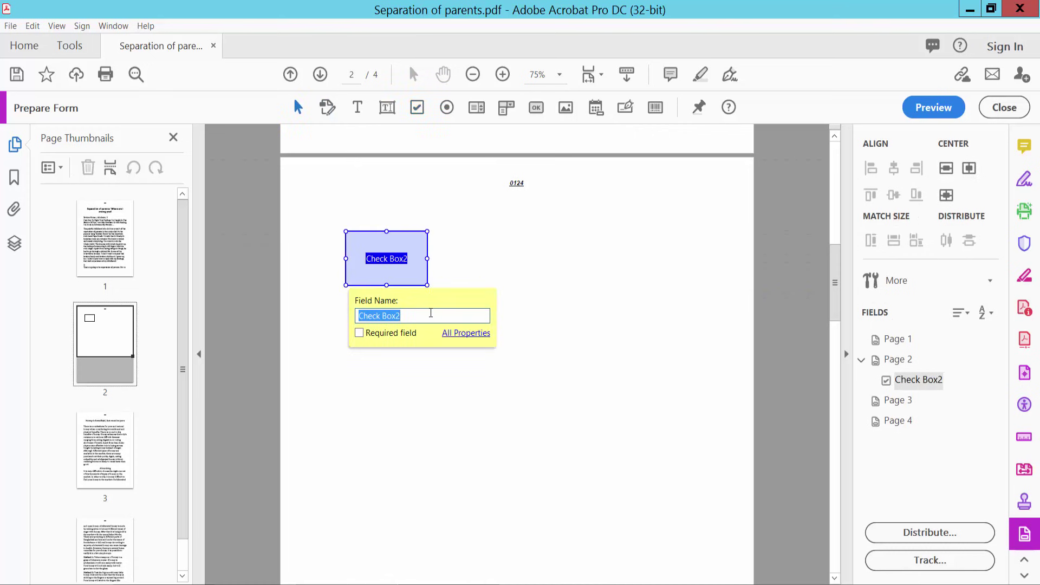
- Open Check Box2's properties and keep its Form Field setting Visible
{"action": "right_click", "coordinate": [394, 245]}
{"action": "left_click", "coordinate": [433, 221]}
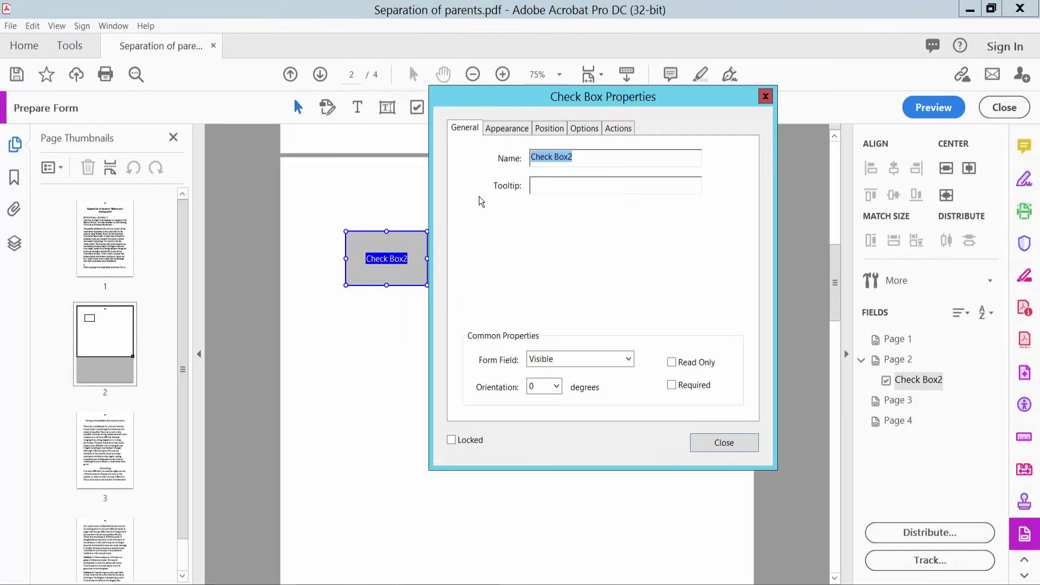
{"action": "left_click_drag", "start_coordinate": [493, 104], "coordinate": [563, 103]}
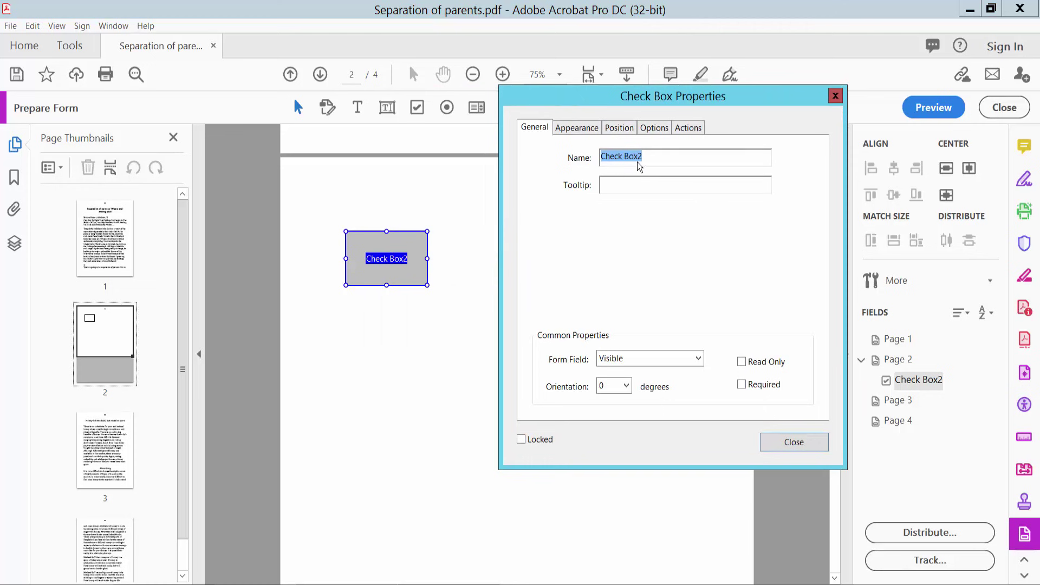
{"action": "left_click", "coordinate": [638, 156]}
{"action": "left_click", "coordinate": [645, 359]}
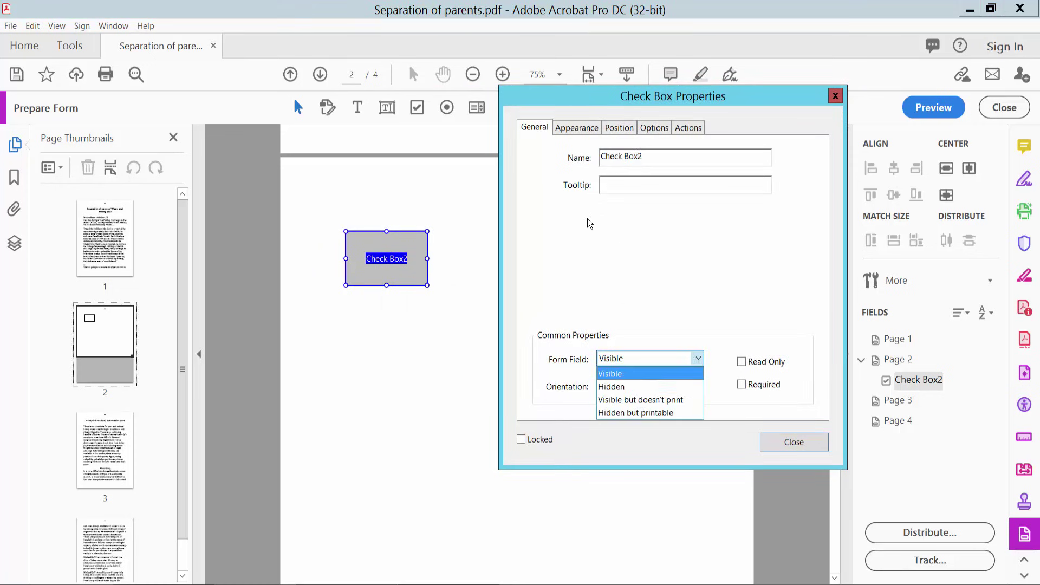
{"action": "left_click", "coordinate": [575, 131]}
- Give Check Box2 a crimson border with Medium thickness and Solid line style
{"action": "left_click", "coordinate": [576, 130]}
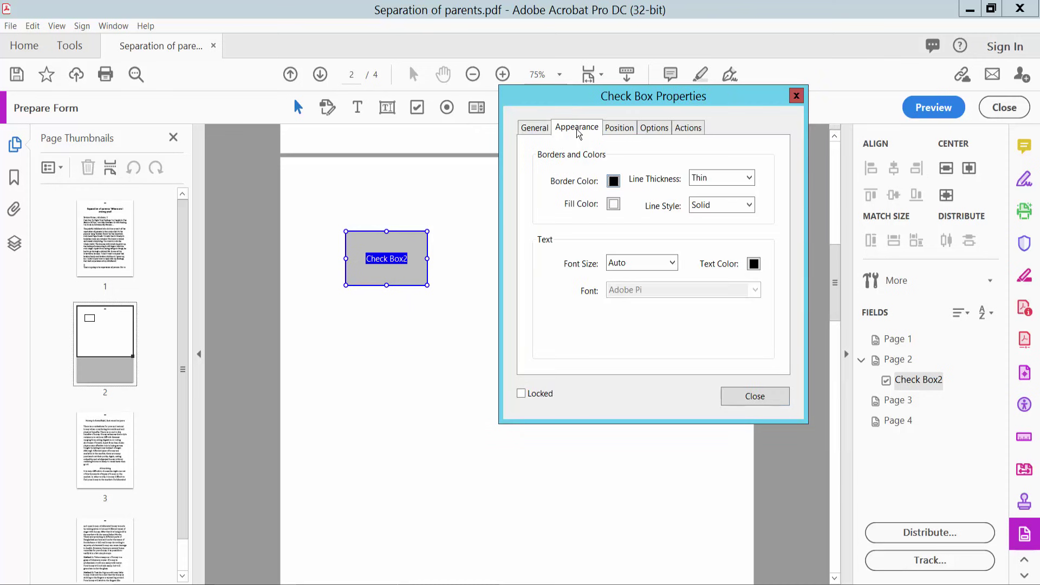
{"action": "left_click", "coordinate": [613, 181]}
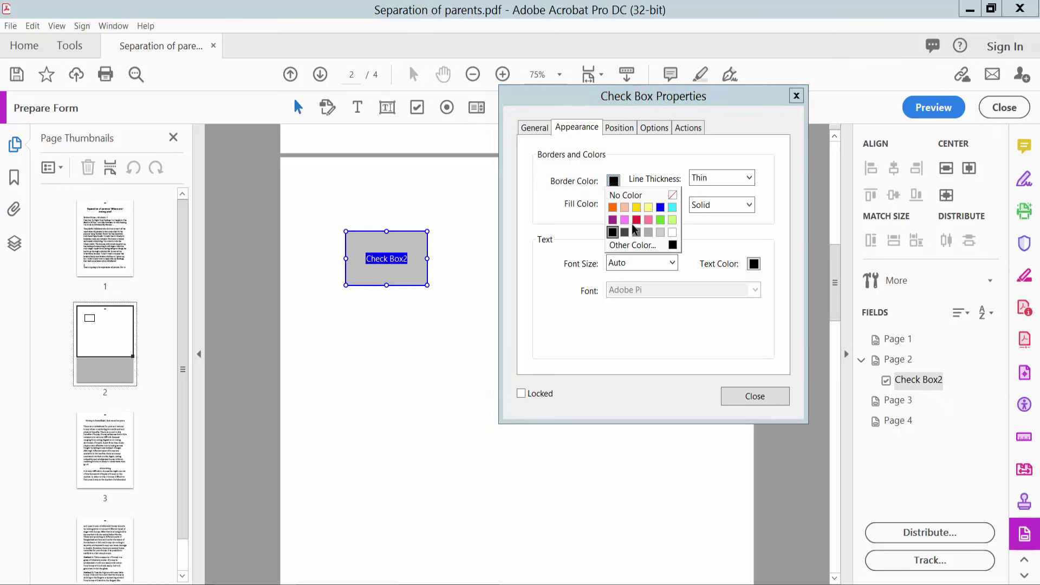
{"action": "left_click", "coordinate": [637, 219]}
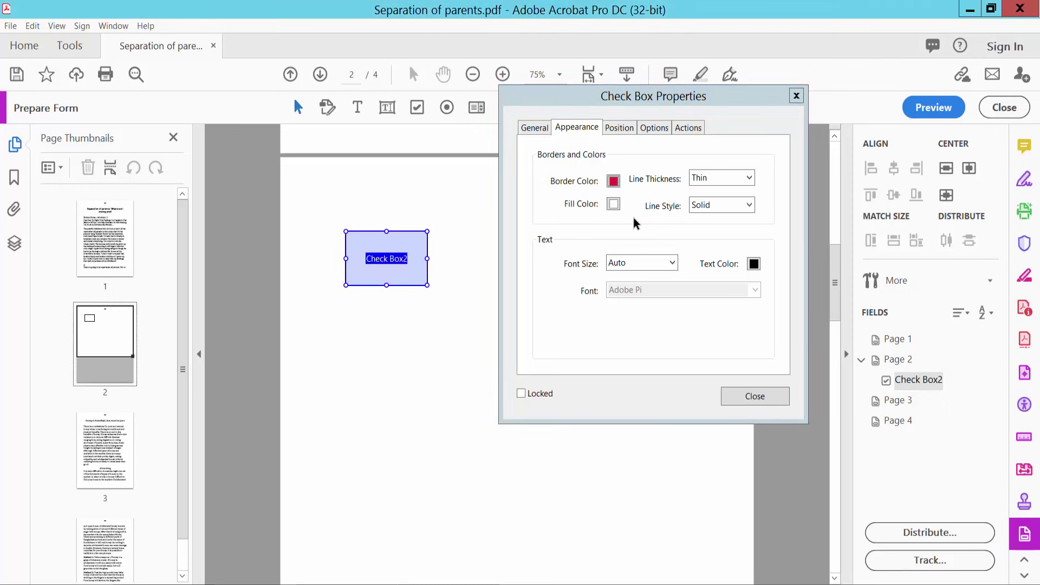
{"action": "left_click", "coordinate": [726, 181]}
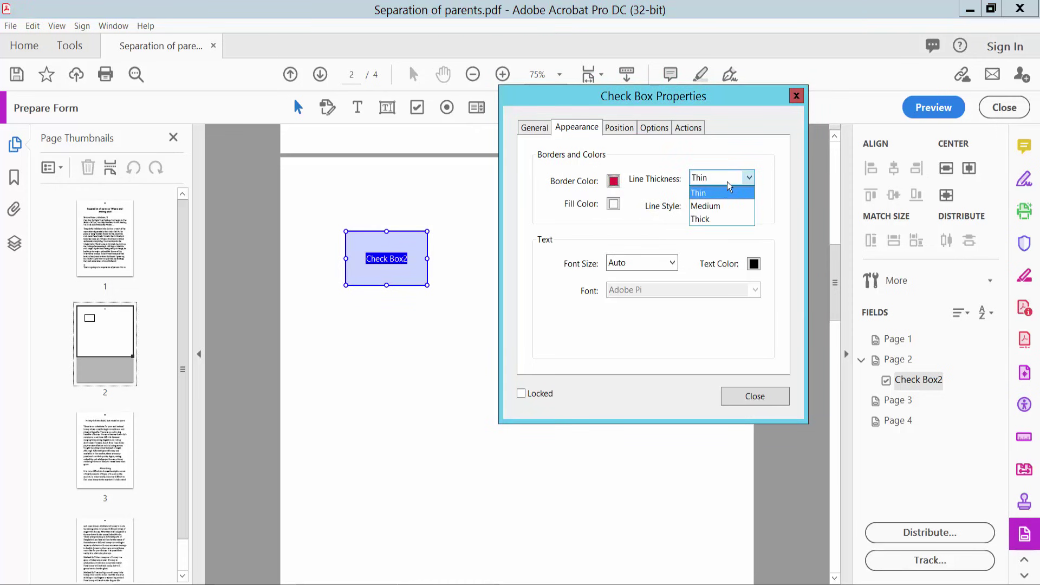
{"action": "left_click", "coordinate": [710, 206]}
{"action": "left_click", "coordinate": [752, 206]}
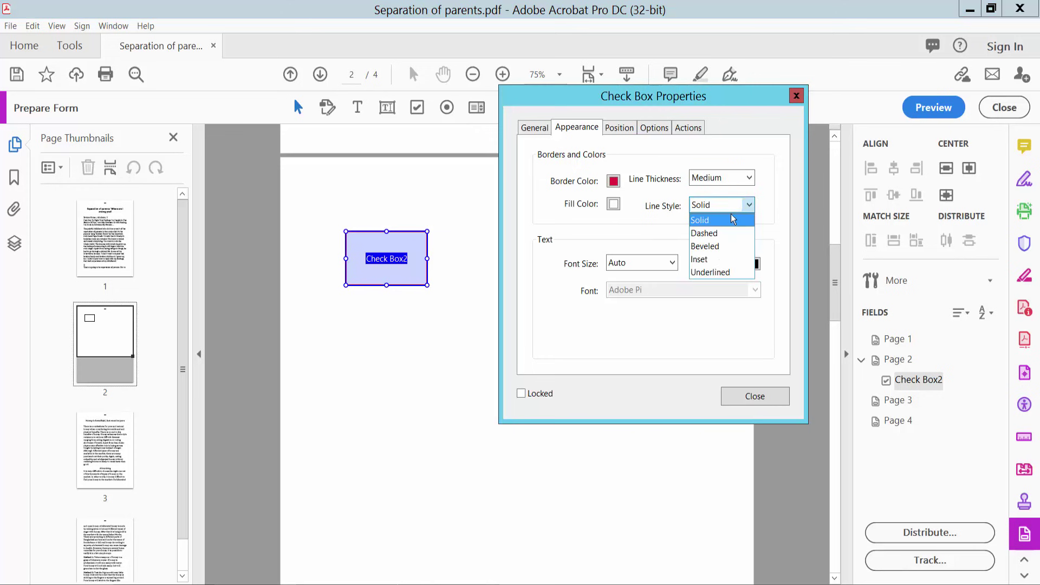
{"action": "left_click", "coordinate": [710, 220]}
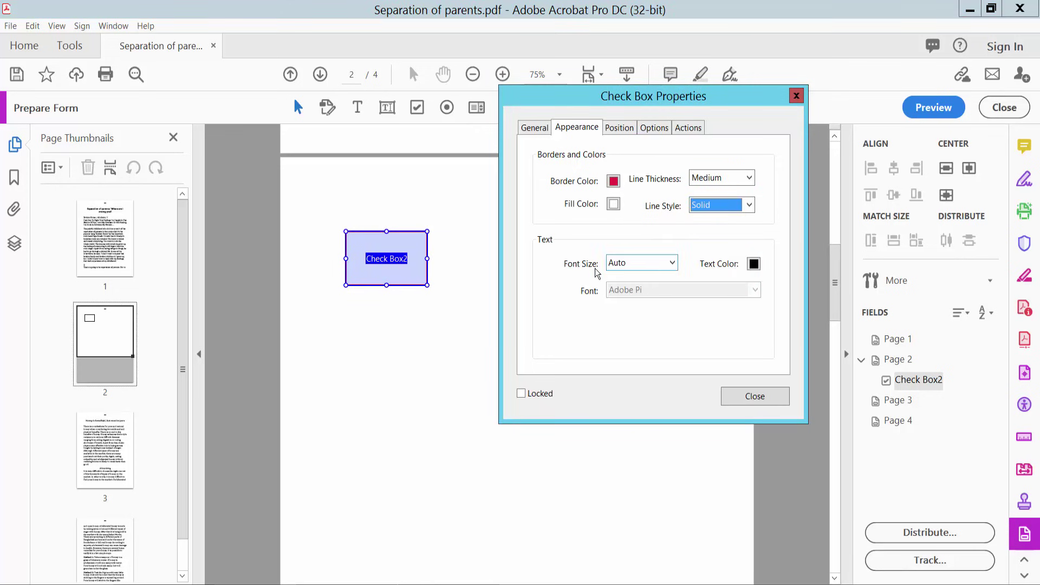
- Make the check mark colour crimson, review the Position and Options tabs, and close the properties
{"action": "left_click", "coordinate": [754, 265]}
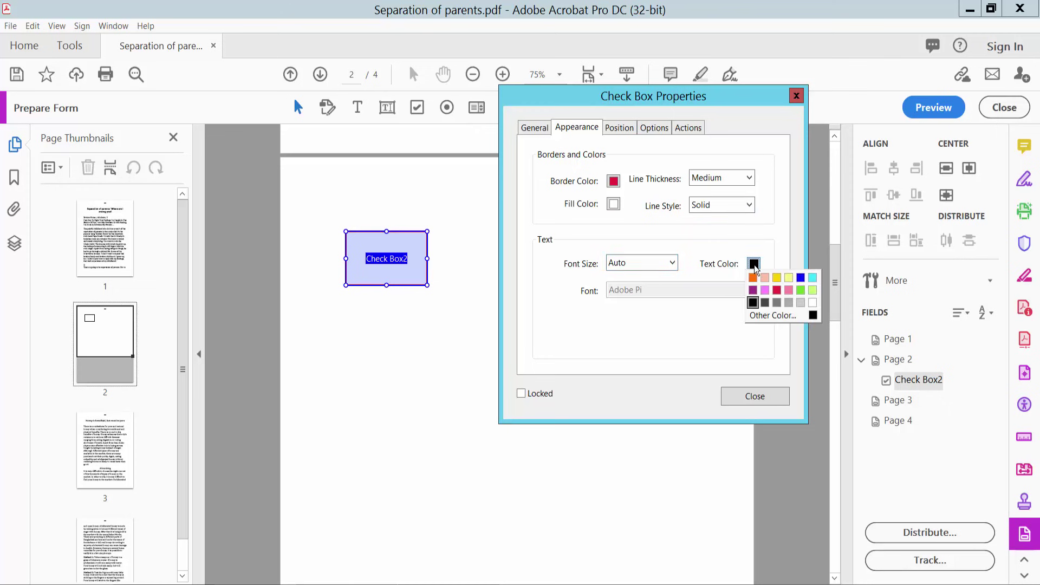
{"action": "left_click", "coordinate": [777, 290]}
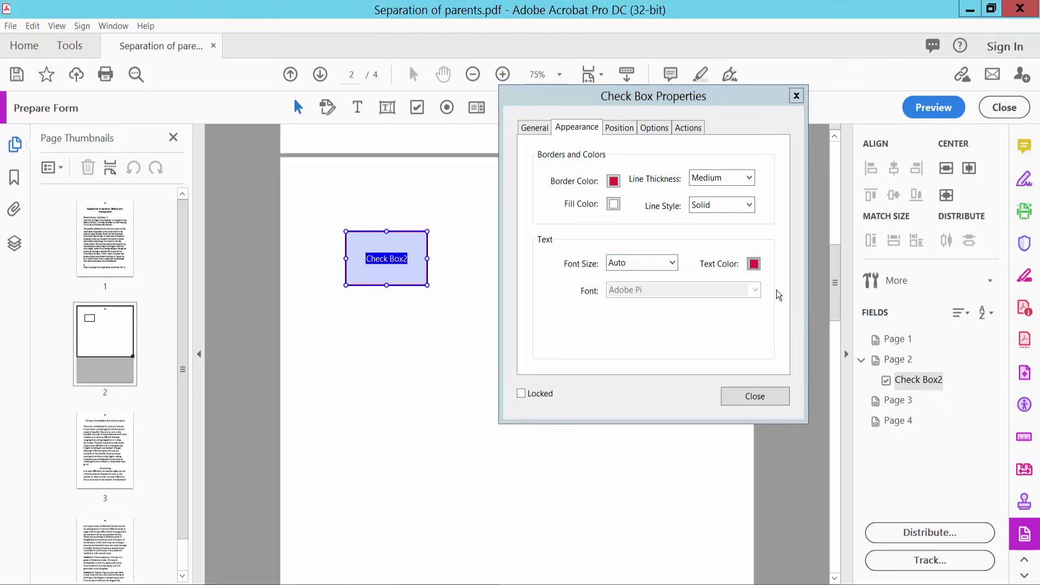
{"action": "left_click", "coordinate": [626, 129]}
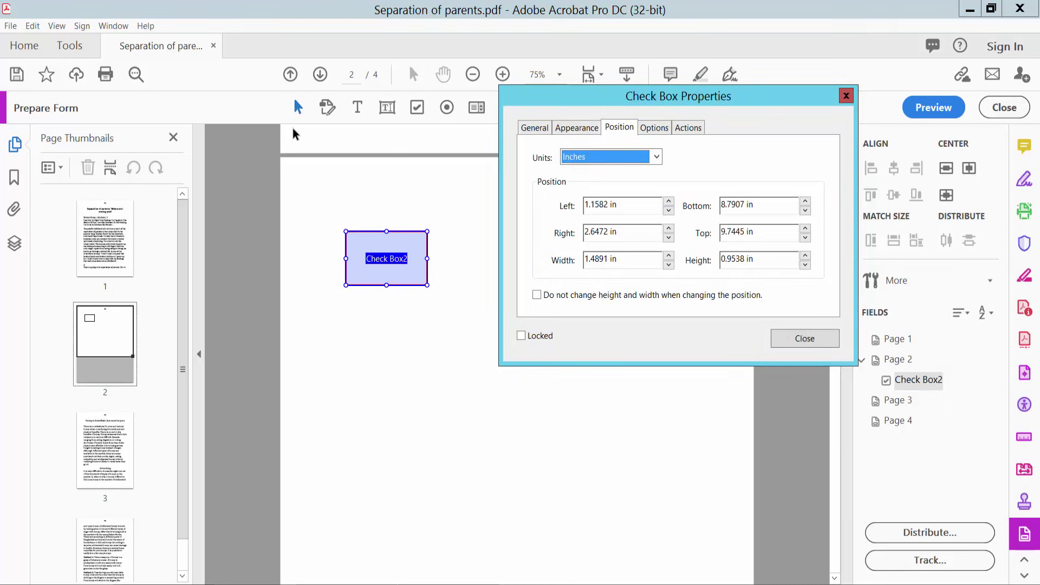
{"action": "left_click", "coordinate": [652, 129]}
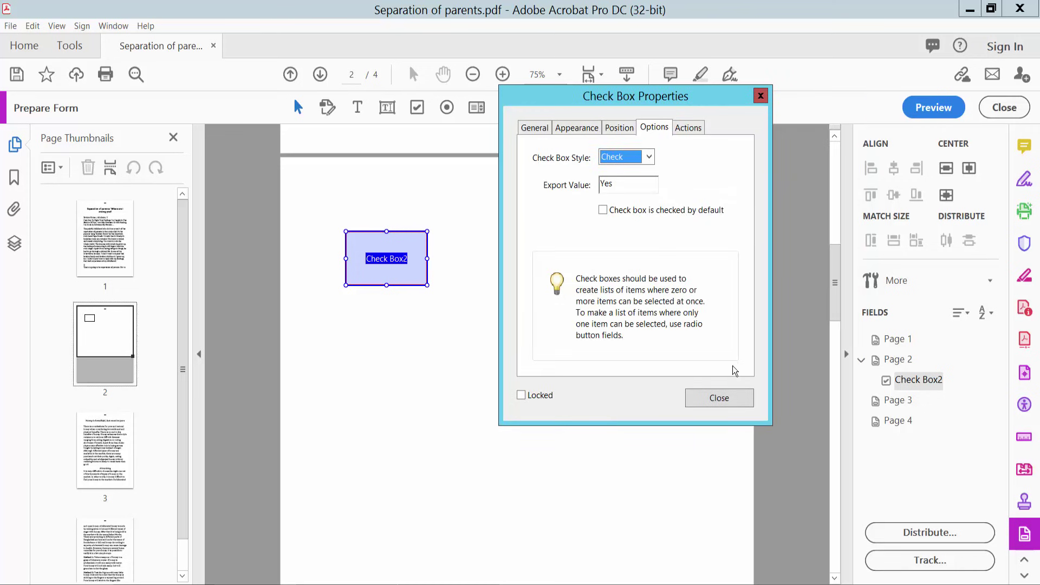
{"action": "left_click", "coordinate": [727, 401]}
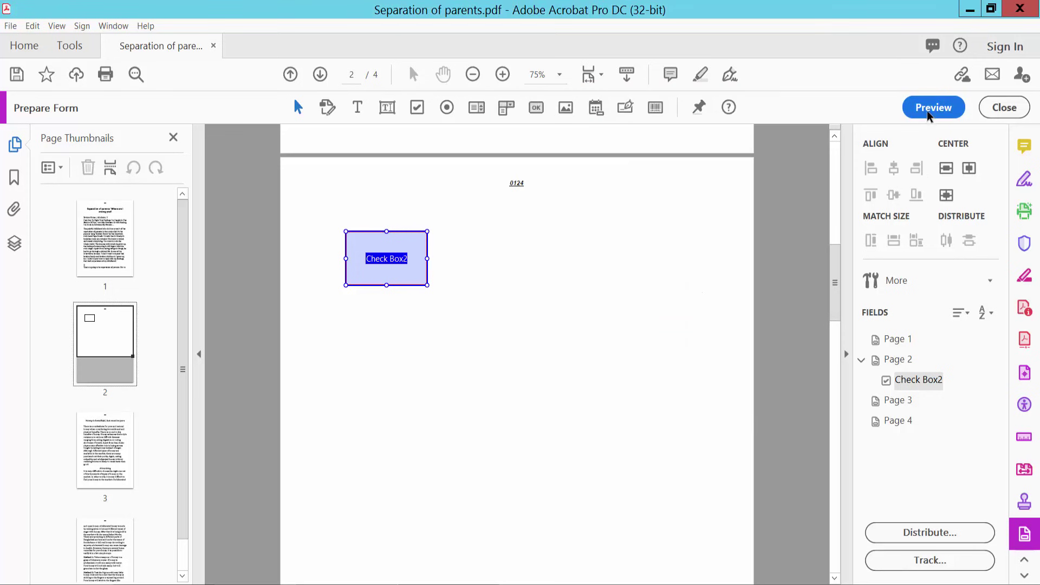
- In preview, tick Check Box2 to confirm its red check mark, then untick it
{"action": "left_click", "coordinate": [932, 109]}
{"action": "left_click", "coordinate": [492, 281]}
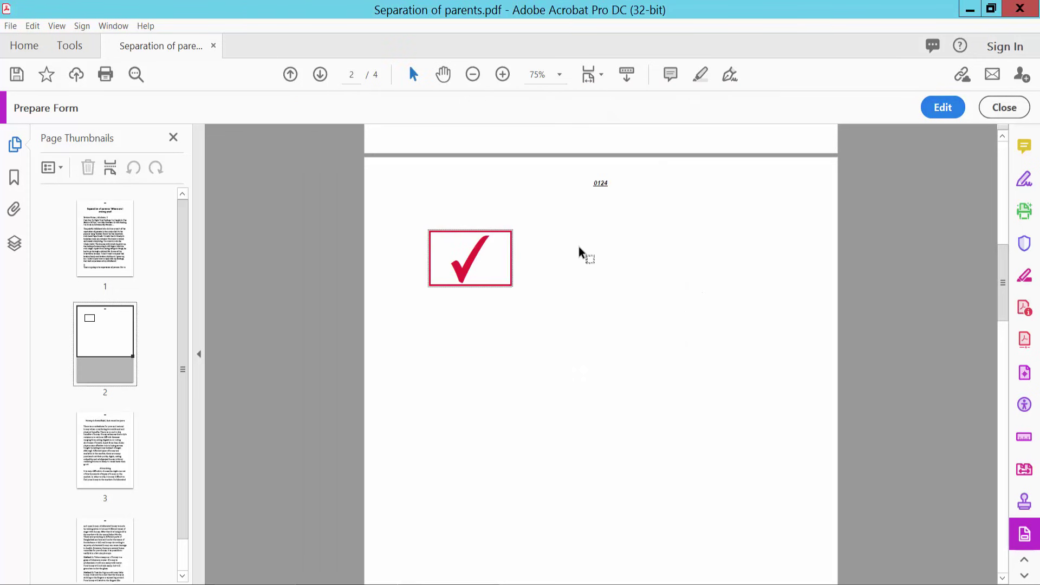
{"action": "left_click", "coordinate": [475, 262]}
- Back in form editing, draw a new check box, Check Box3, to the right of Check Box2
{"action": "left_click", "coordinate": [931, 109]}
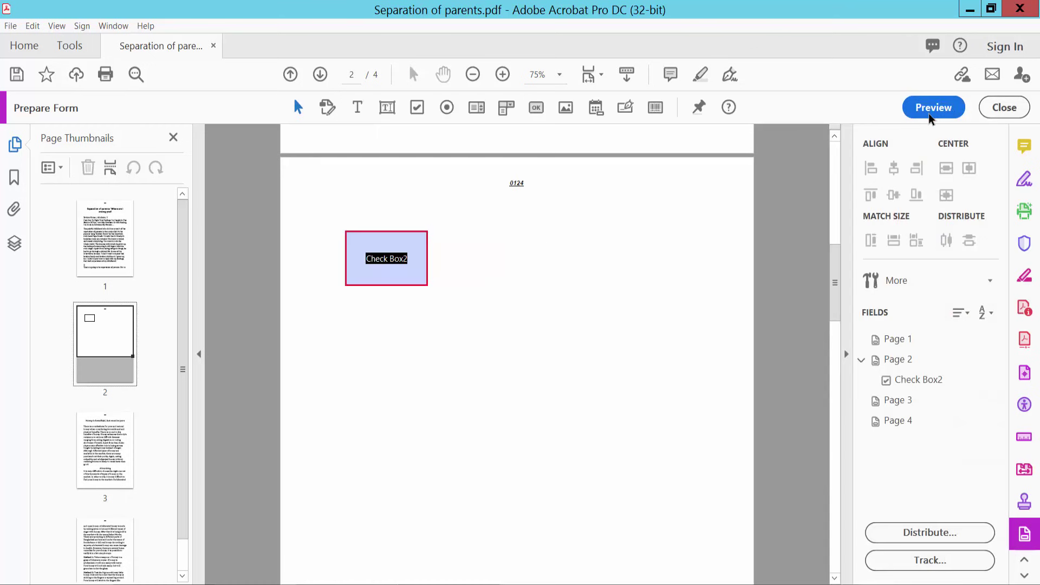
{"action": "left_click", "coordinate": [417, 106]}
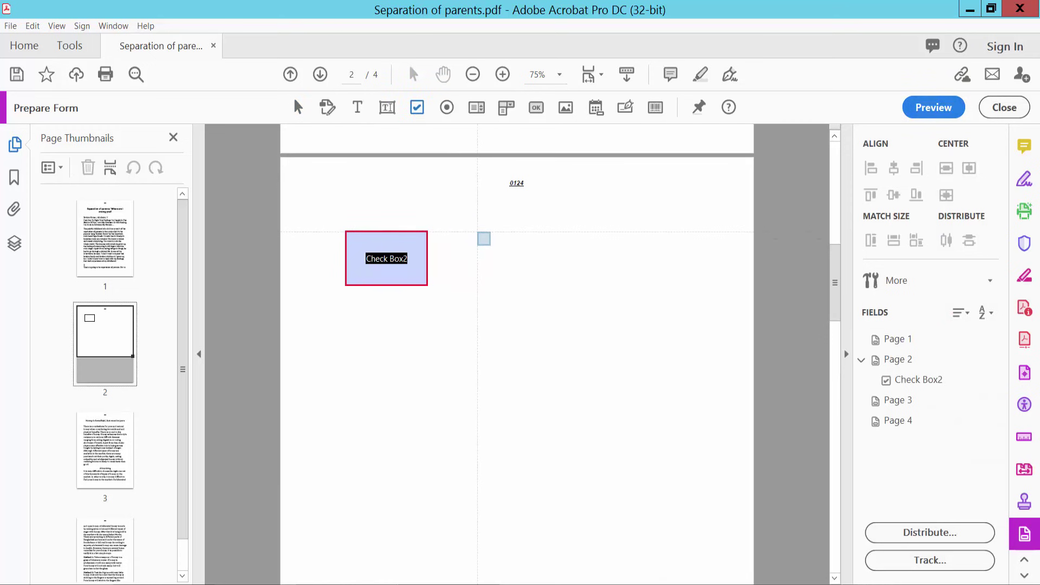
{"action": "left_click_drag", "start_coordinate": [478, 231], "coordinate": [552, 284]}
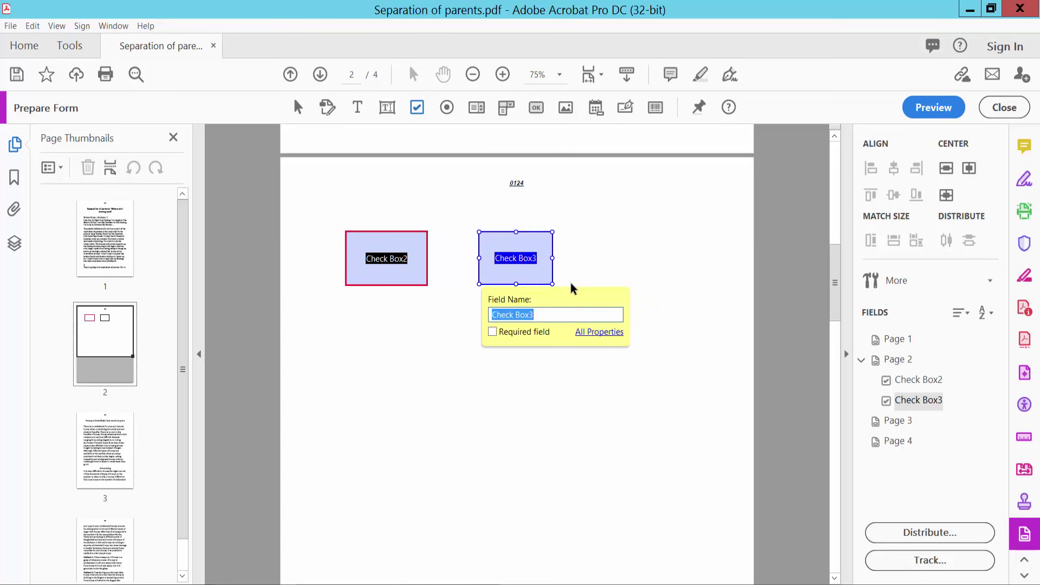
- In Check Box3's properties, set the check box style to Circle and the mark colour to pink
{"action": "right_click", "coordinate": [512, 244]}
{"action": "left_click", "coordinate": [537, 223]}
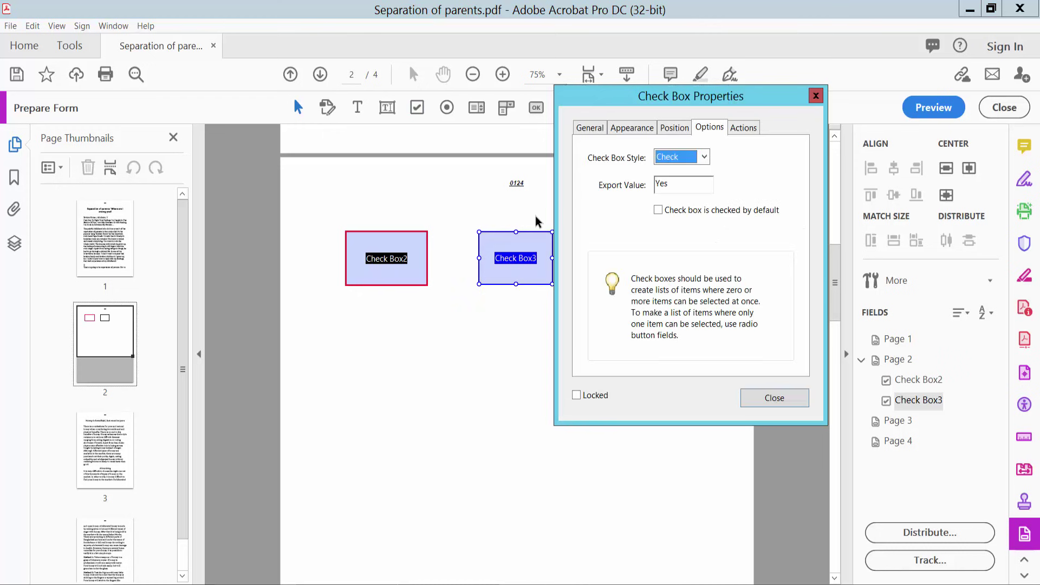
{"action": "left_click", "coordinate": [704, 157]}
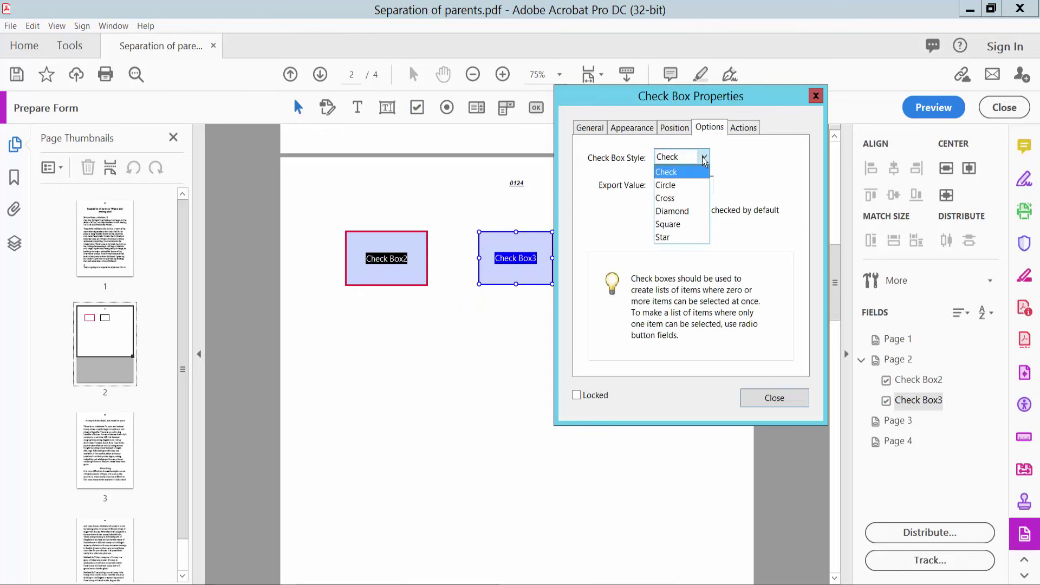
{"action": "left_click", "coordinate": [678, 186]}
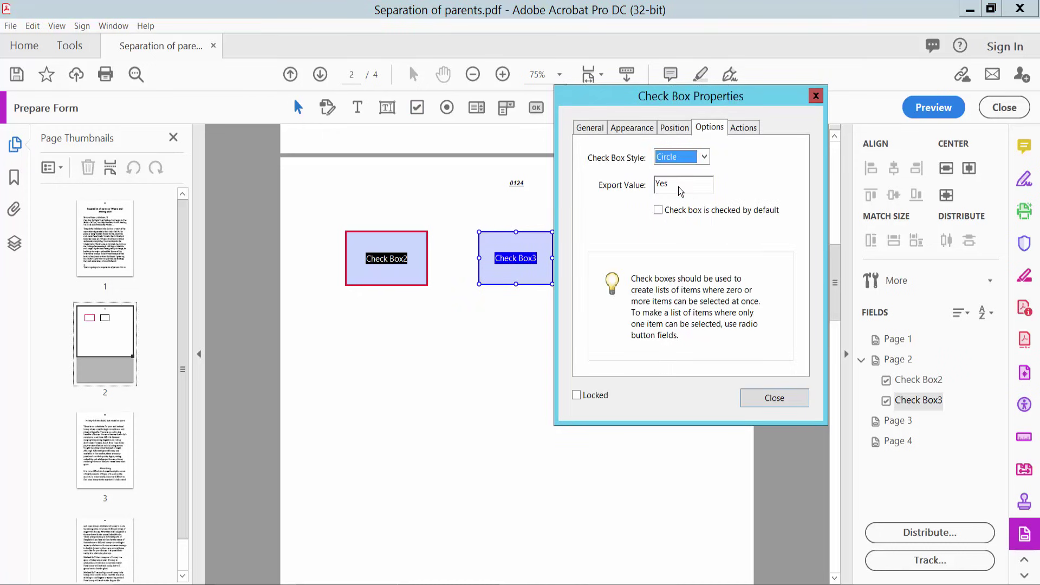
{"action": "left_click", "coordinate": [652, 126]}
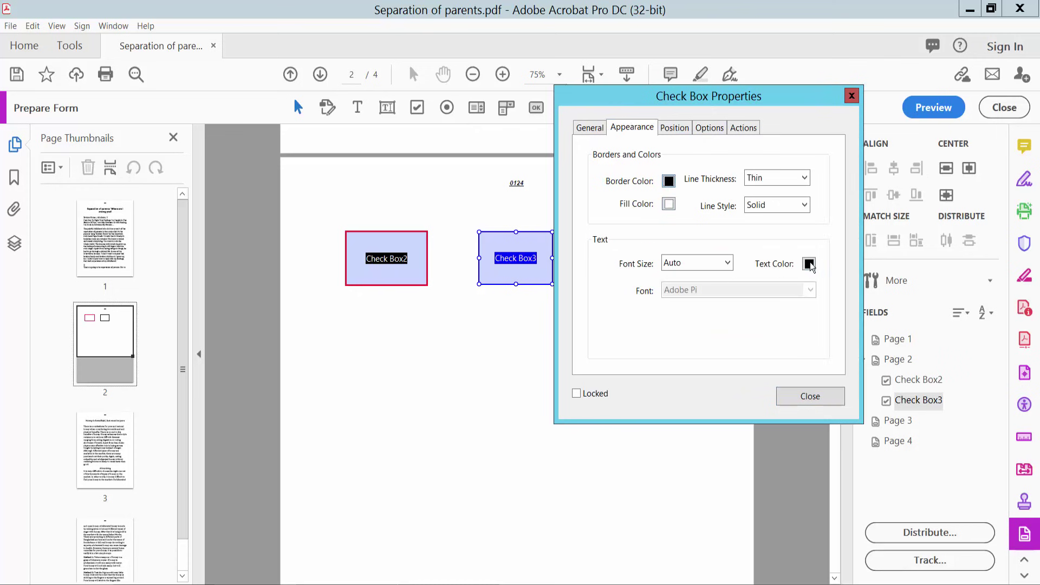
{"action": "left_click", "coordinate": [809, 264]}
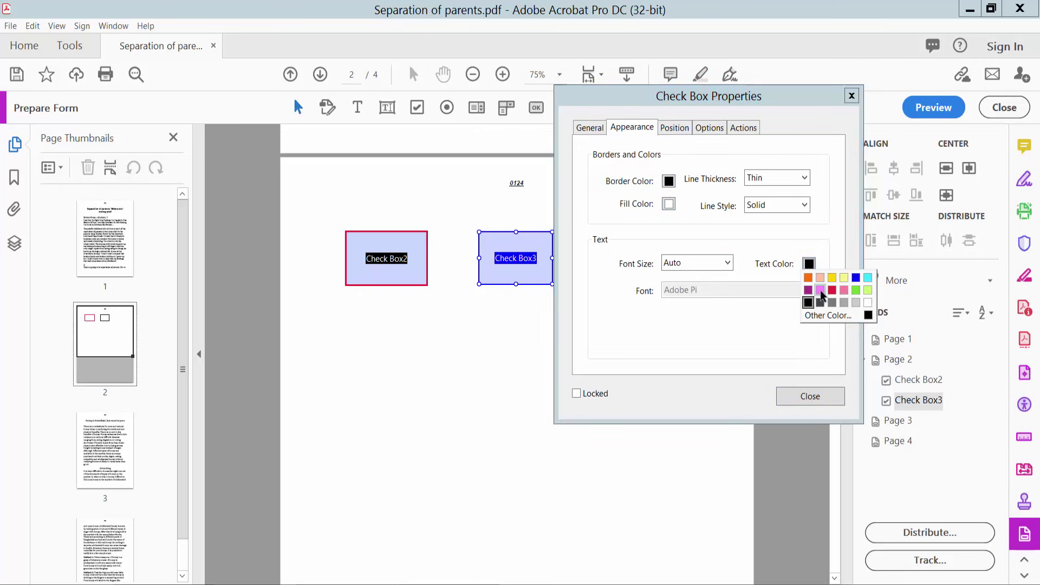
{"action": "left_click", "coordinate": [820, 291]}
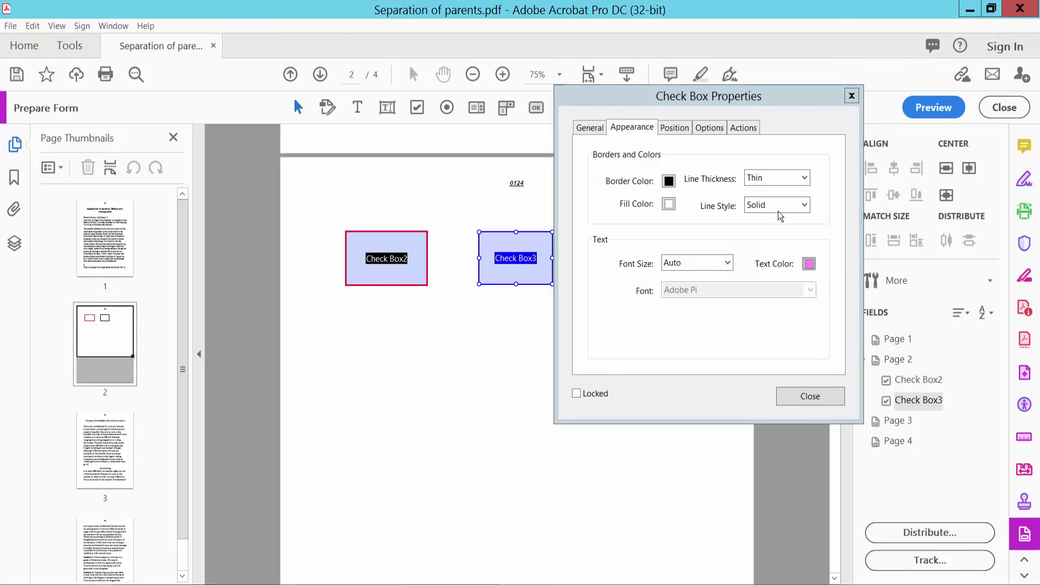
{"action": "left_click", "coordinate": [797, 395]}
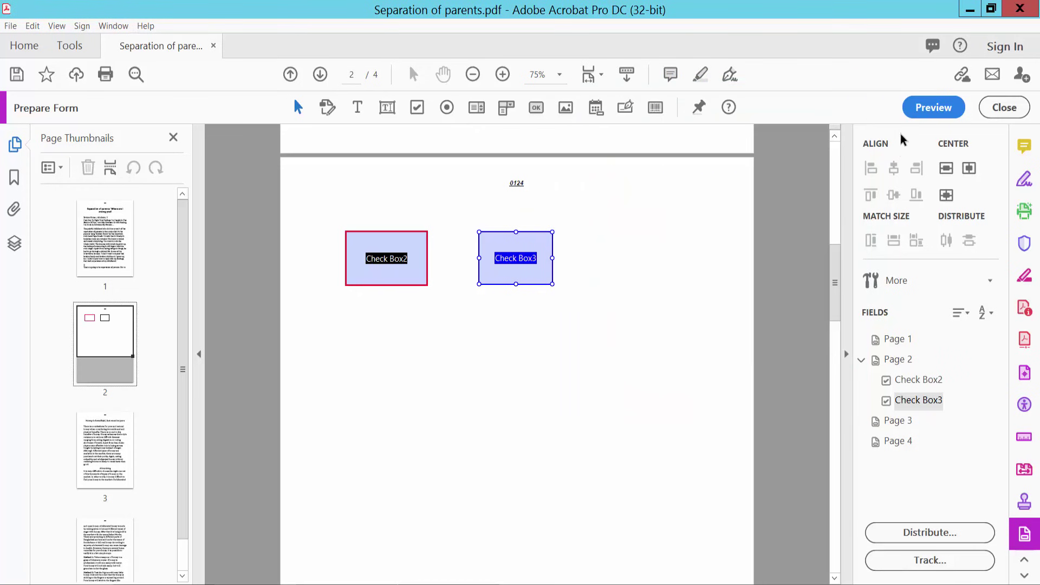
- Preview and toggle Check Box2 and Check Box3, leaving only Check Box3's pink circle ticked, then resume editing
{"action": "left_click", "coordinate": [928, 109]}
{"action": "left_click", "coordinate": [454, 271]}
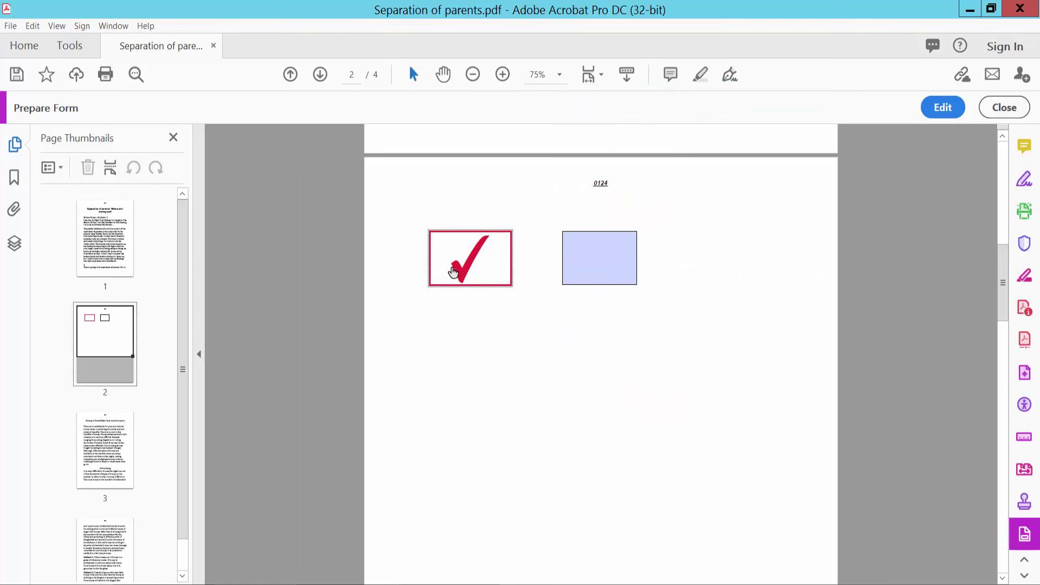
{"action": "left_click", "coordinate": [583, 265]}
{"action": "left_click", "coordinate": [472, 267]}
{"action": "left_click", "coordinate": [566, 260]}
{"action": "left_click", "coordinate": [477, 260]}
{"action": "left_click", "coordinate": [581, 262]}
{"action": "left_click", "coordinate": [475, 259]}
{"action": "left_click", "coordinate": [941, 107]}
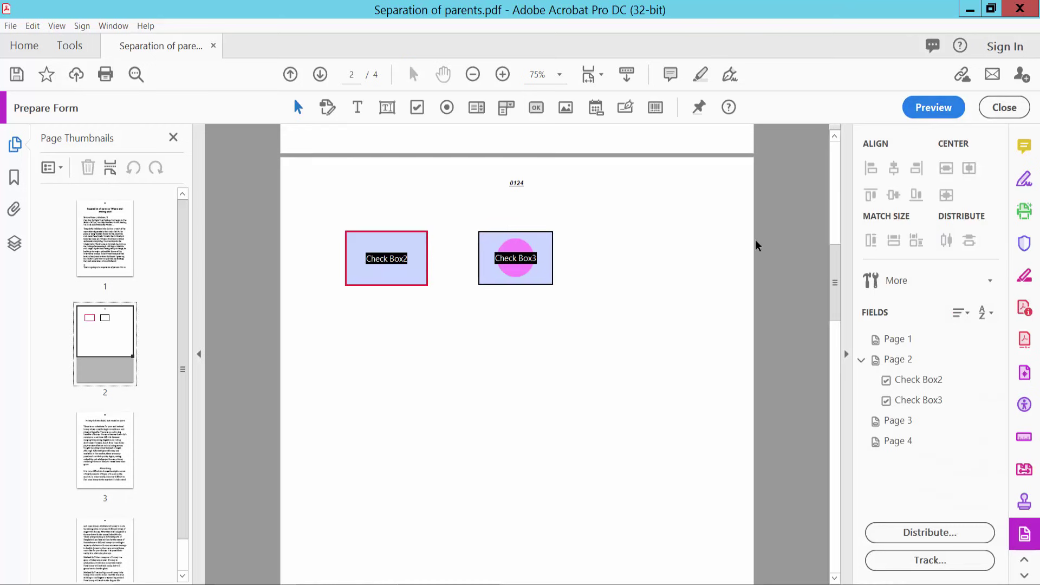
- Delete Check Box2 and then Check Box3 from page 2
{"action": "right_click", "coordinate": [393, 264]}
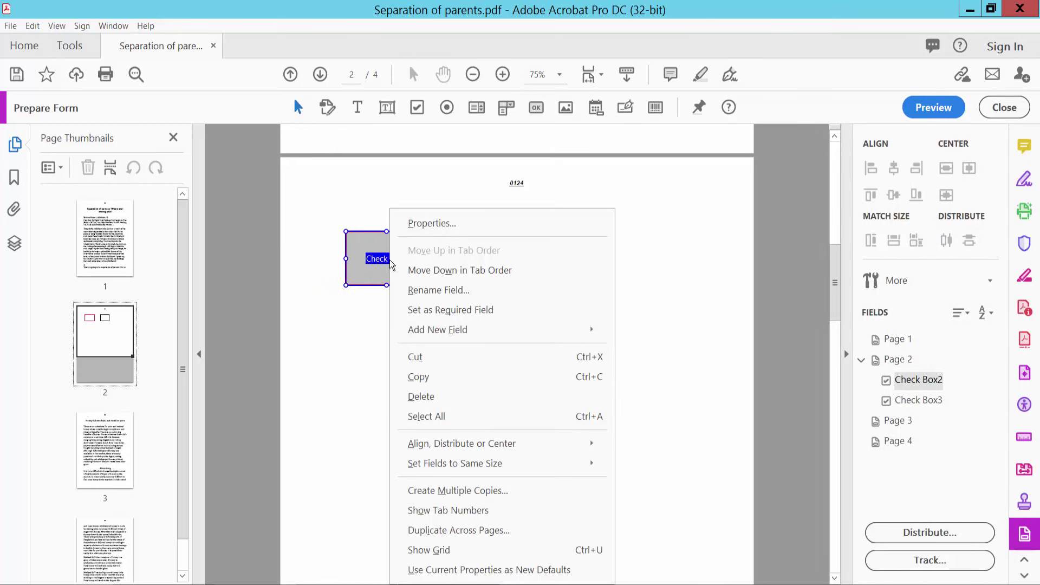
{"action": "left_click", "coordinate": [426, 397]}
{"action": "right_click", "coordinate": [516, 263]}
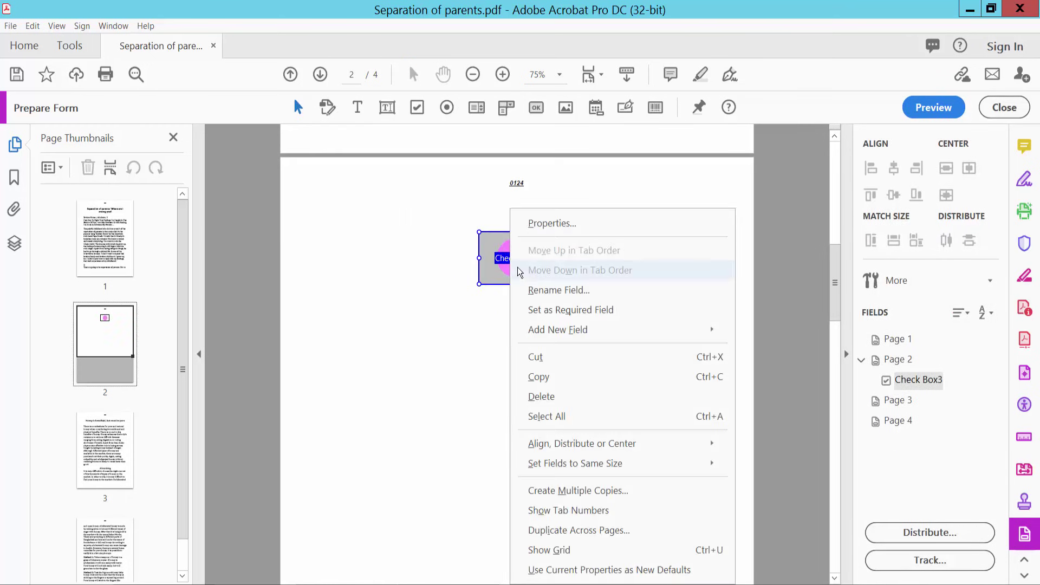
{"action": "left_click", "coordinate": [542, 396]}
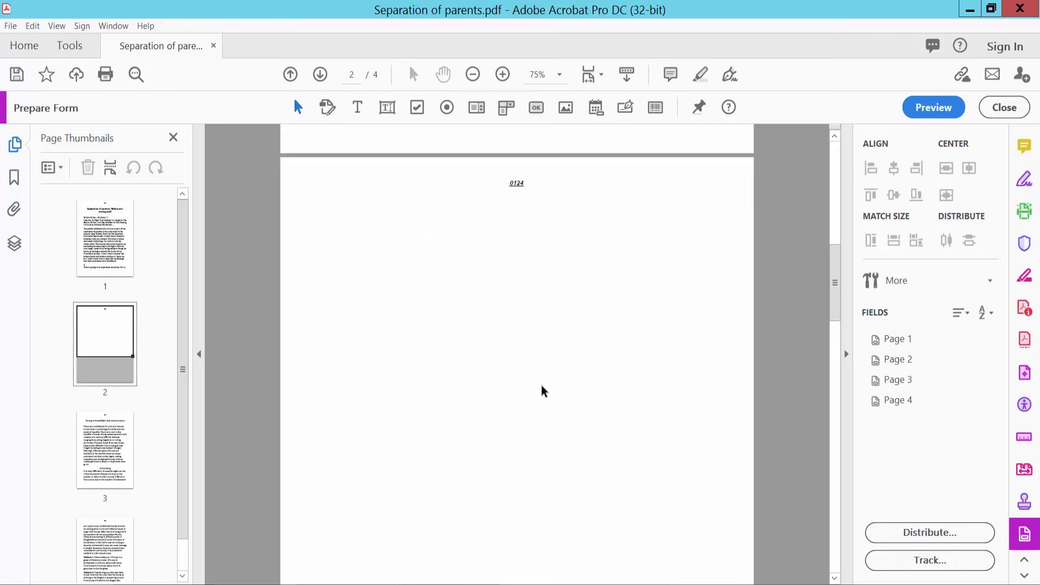
{"action": "scroll", "coordinate": [507, 206], "scroll_direction": "up", "scroll_amount": 1}
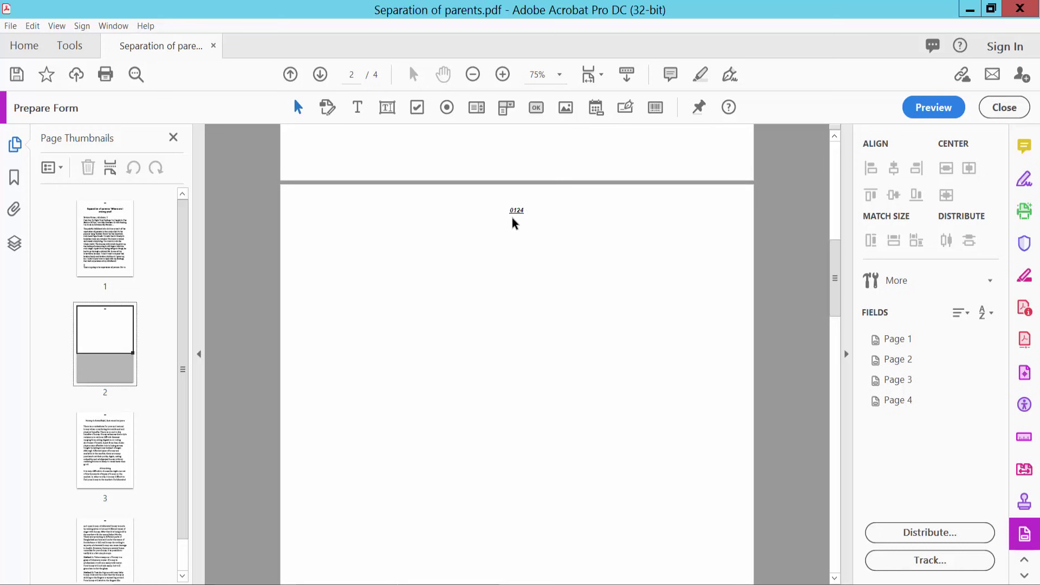
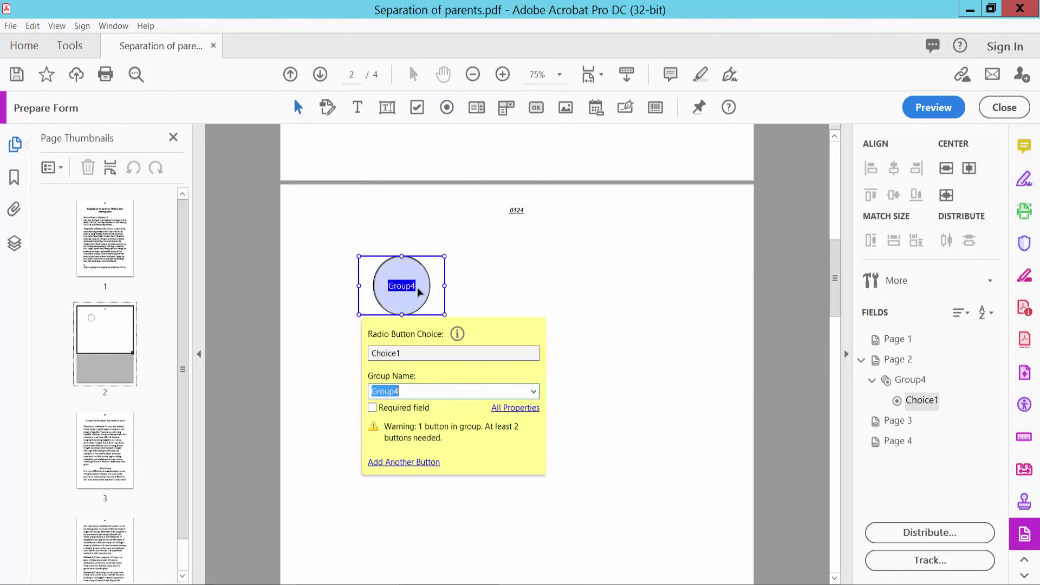
- Open the Group4 radio button's properties and keep the field Visible
{"action": "right_click", "coordinate": [413, 279]}
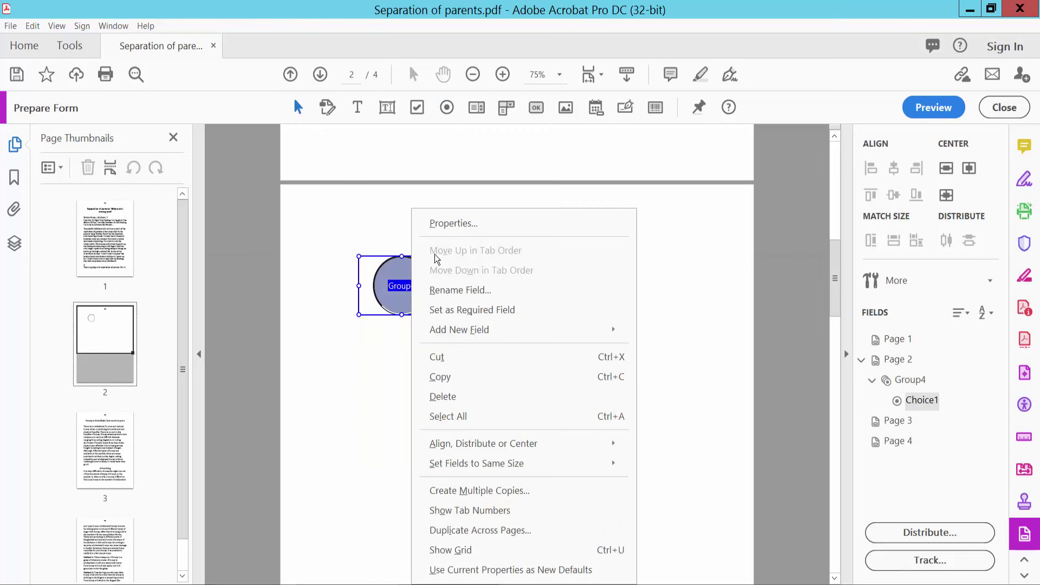
{"action": "left_click", "coordinate": [464, 223]}
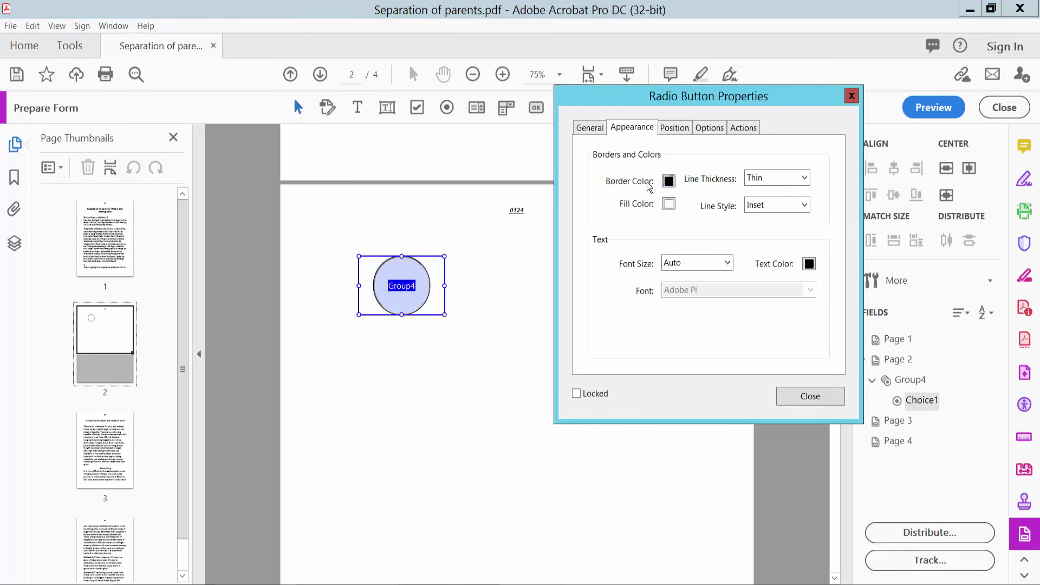
{"action": "left_click", "coordinate": [597, 132]}
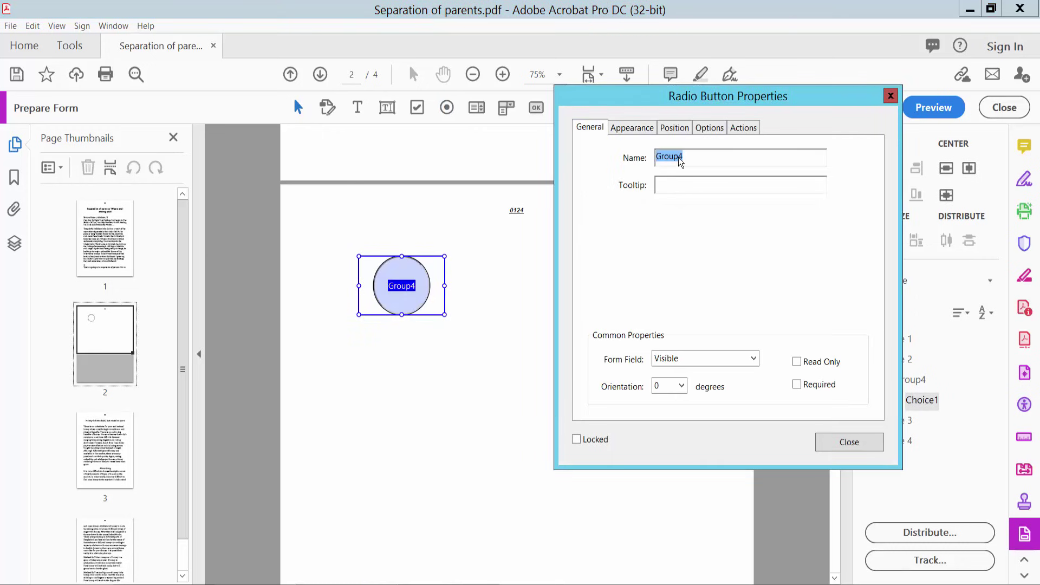
{"action": "left_click", "coordinate": [687, 157]}
{"action": "left_click", "coordinate": [753, 358]}
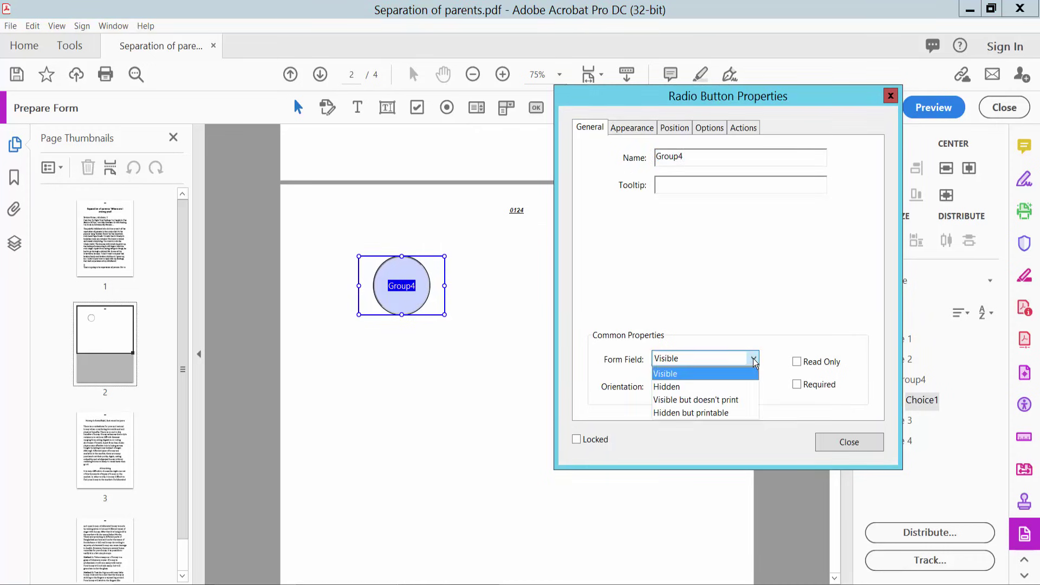
{"action": "left_click", "coordinate": [709, 359]}
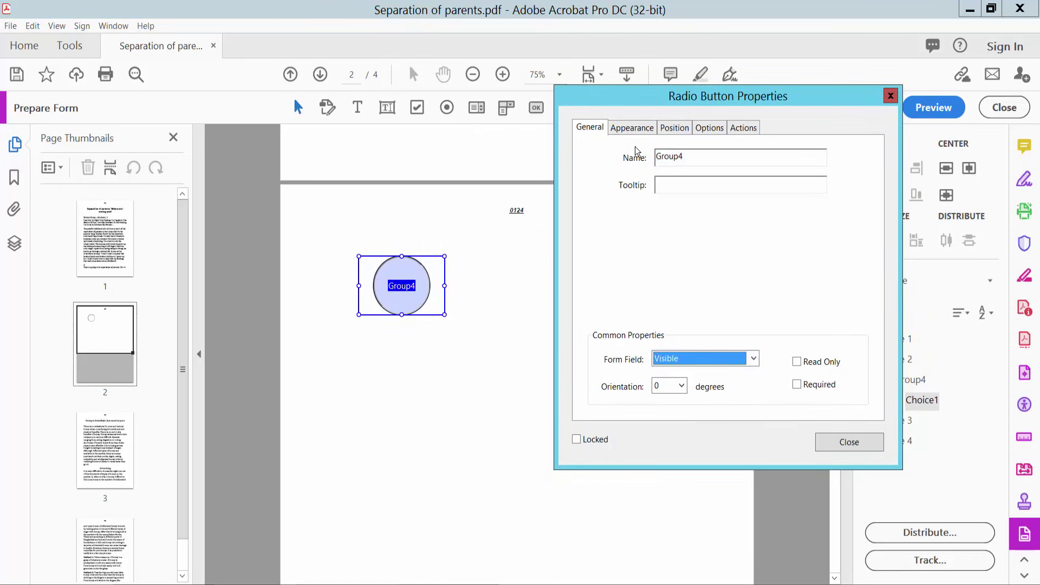
- Leave the border colour unchanged and the border line style at Inset
{"action": "left_click", "coordinate": [632, 130]}
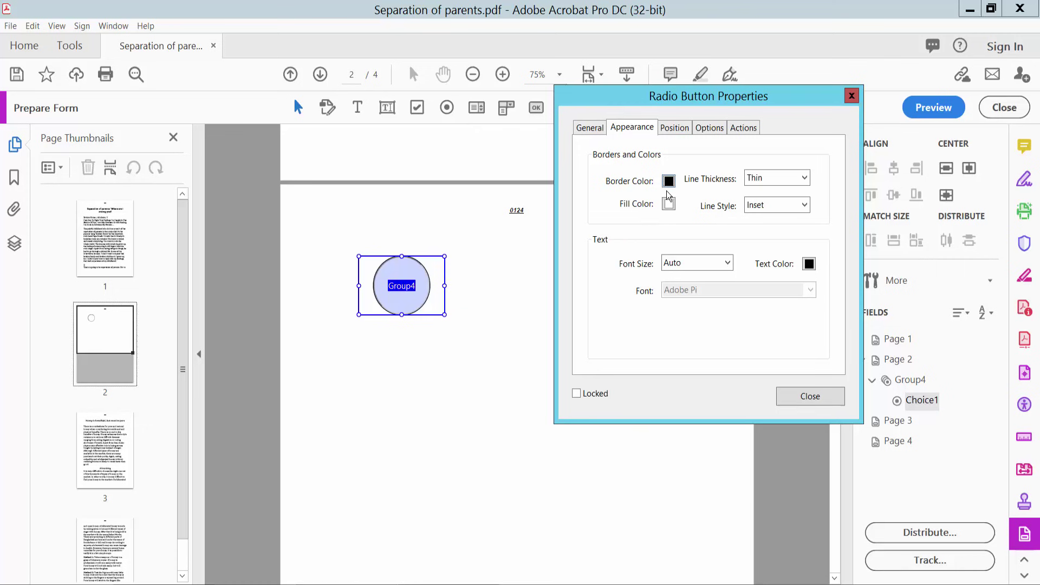
{"action": "left_click", "coordinate": [668, 181]}
{"action": "left_click", "coordinate": [765, 177]}
{"action": "left_click", "coordinate": [784, 205]}
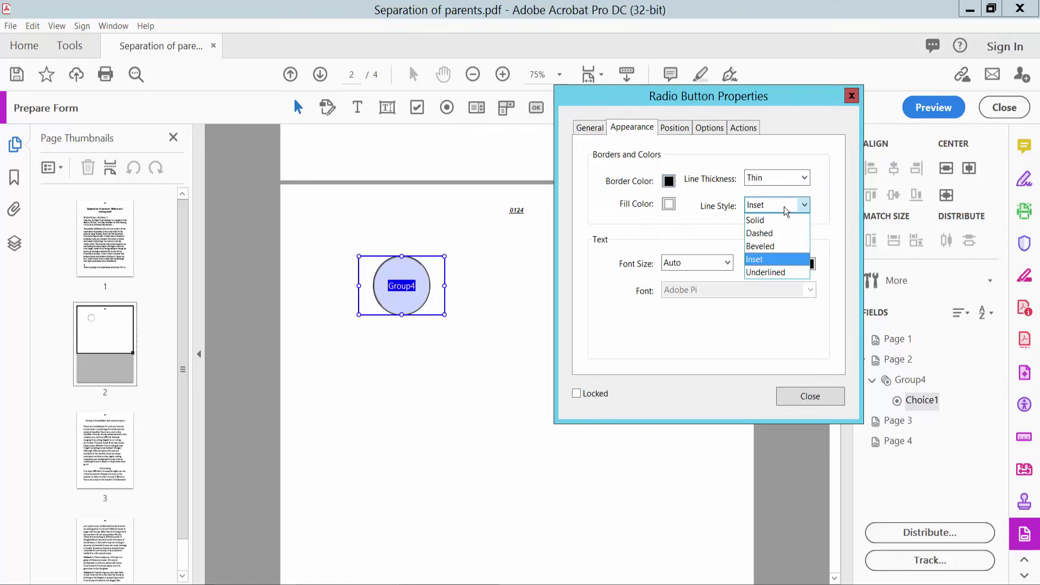
{"action": "left_click", "coordinate": [765, 218]}
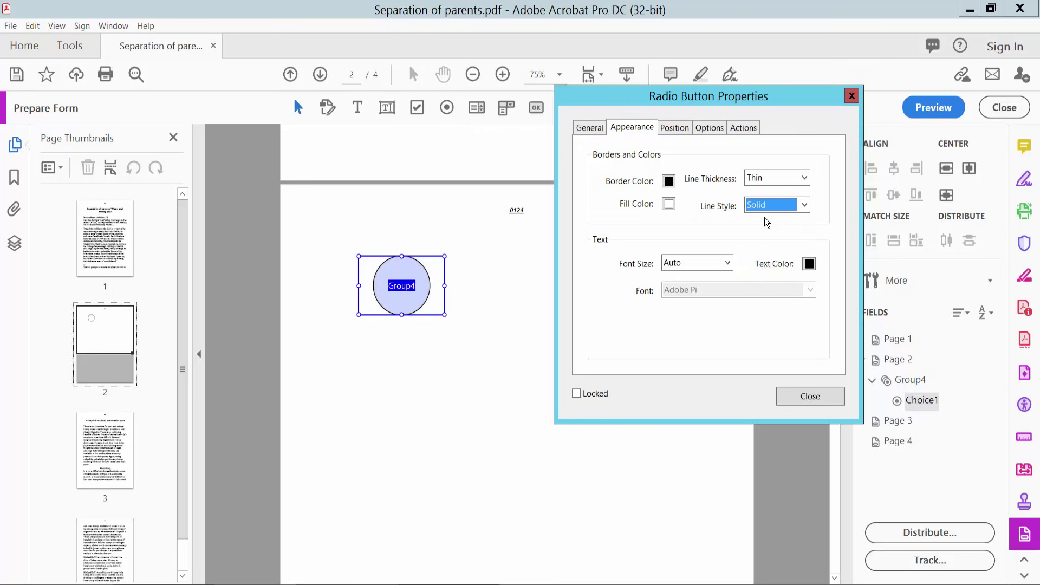
{"action": "left_click", "coordinate": [773, 208]}
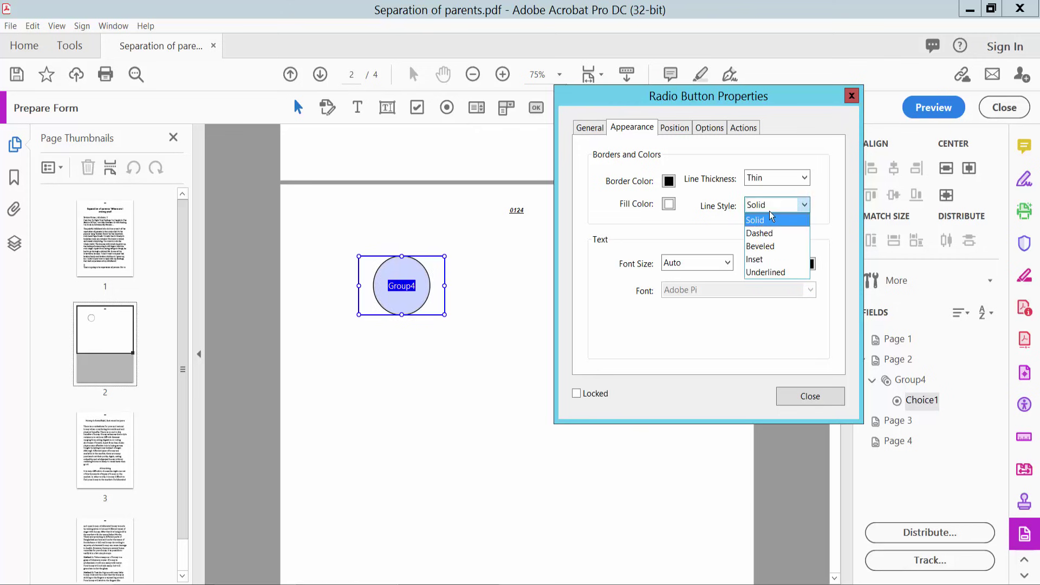
{"action": "left_click", "coordinate": [759, 262]}
- Give the radio button a light grey fill, Auto font size and red text
{"action": "left_click", "coordinate": [669, 204]}
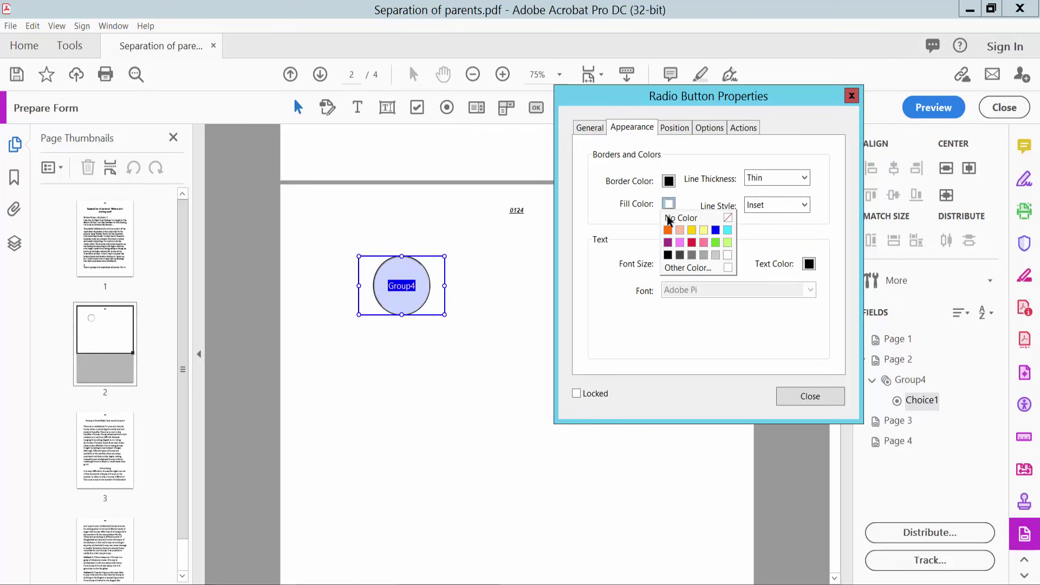
{"action": "left_click", "coordinate": [705, 255]}
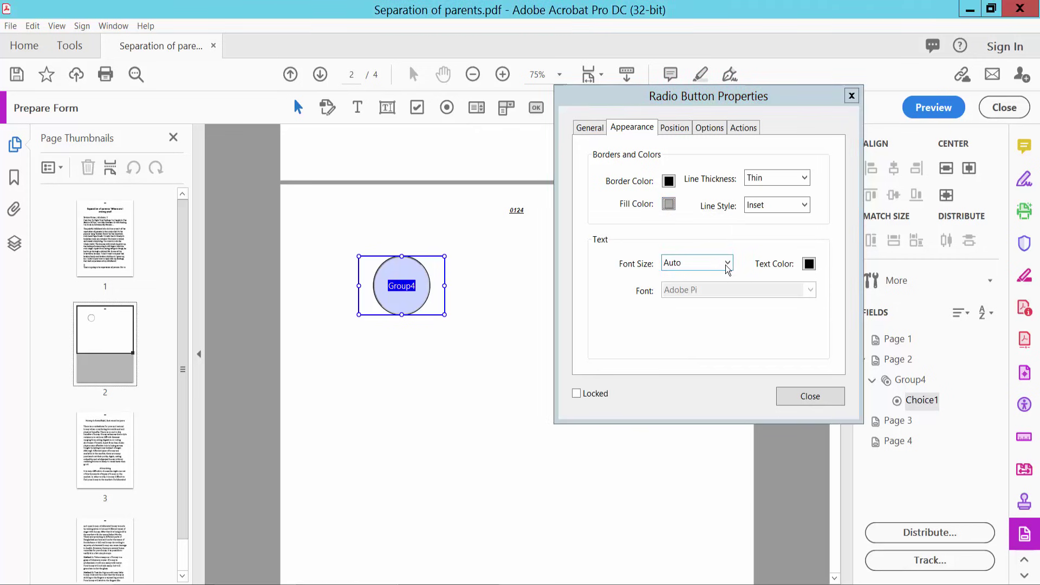
{"action": "left_click", "coordinate": [728, 266]}
{"action": "left_click", "coordinate": [727, 263]}
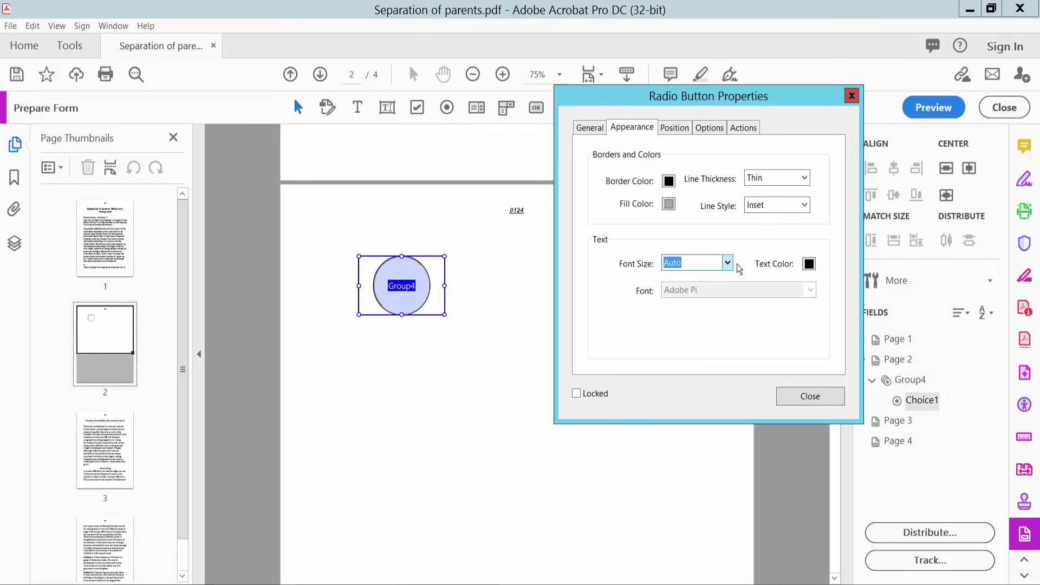
{"action": "left_click", "coordinate": [809, 264]}
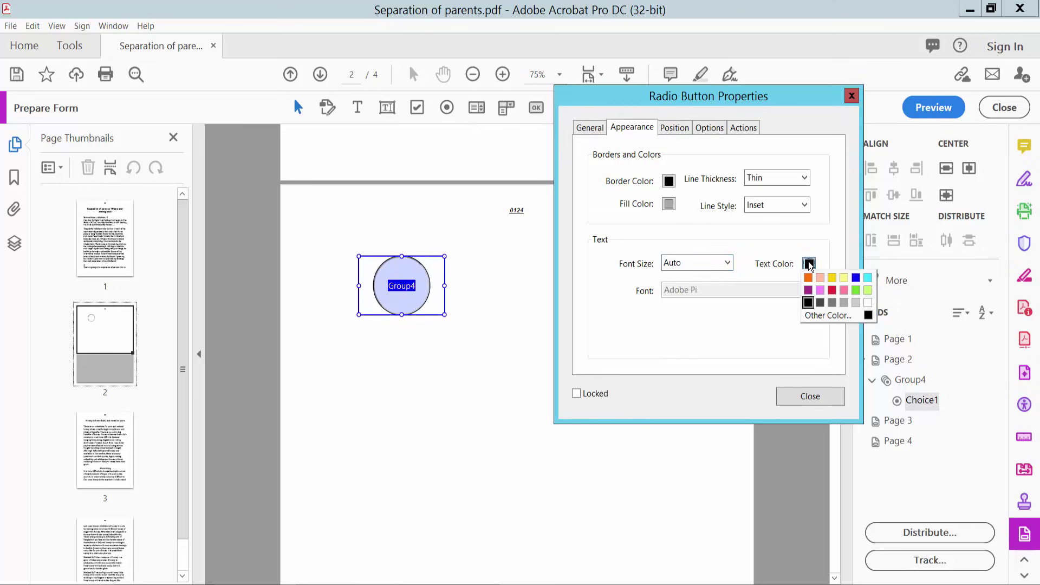
{"action": "left_click", "coordinate": [832, 291]}
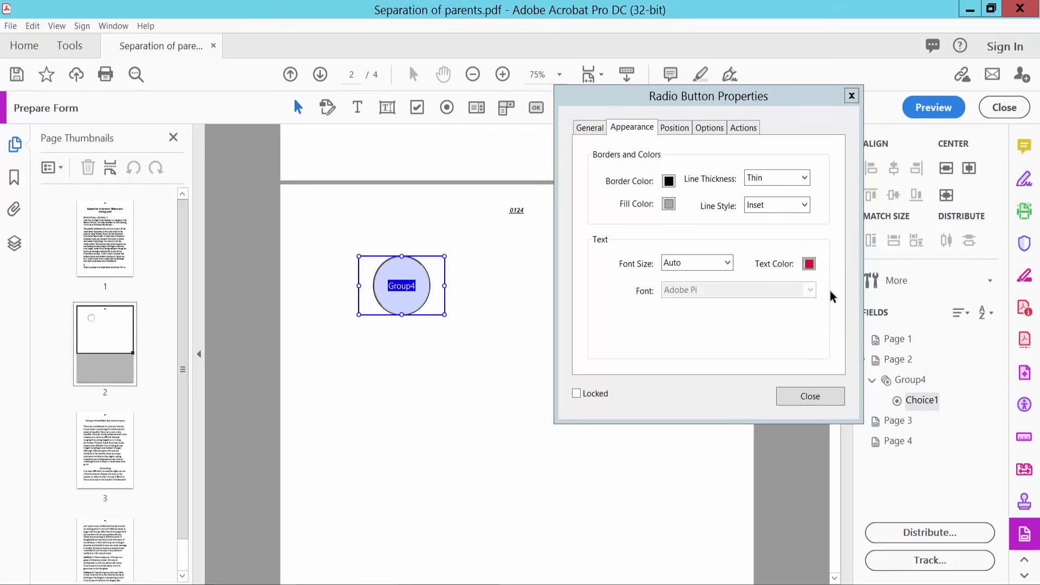
{"action": "left_click", "coordinate": [674, 127]}
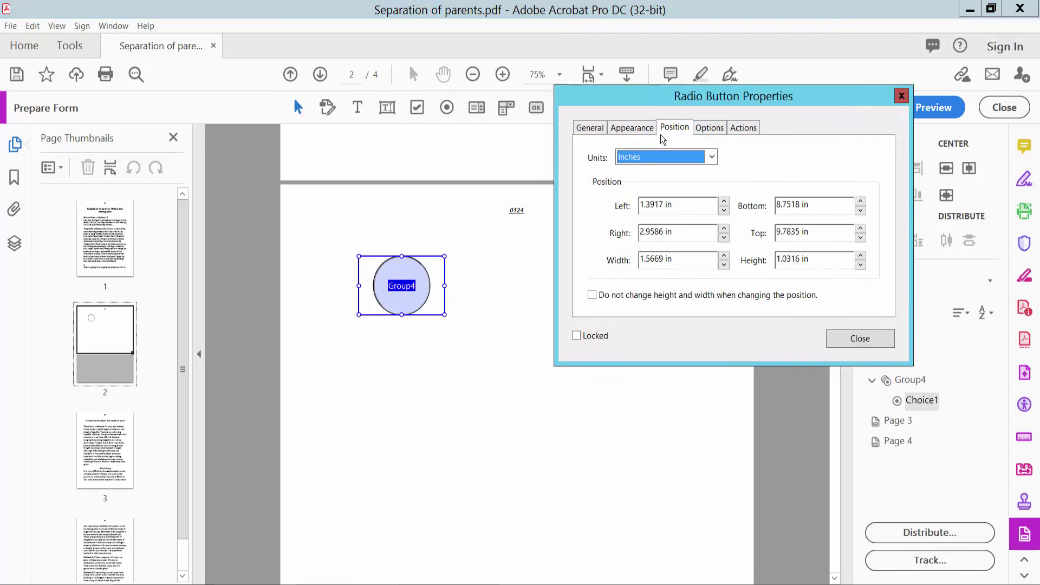
- In inches, position the button at left 1.5 in and bottom 8.75 in
{"action": "left_click", "coordinate": [712, 157]}
{"action": "left_click", "coordinate": [704, 157]}
{"action": "left_click", "coordinate": [724, 201]}
{"action": "left_click", "coordinate": [725, 201]}
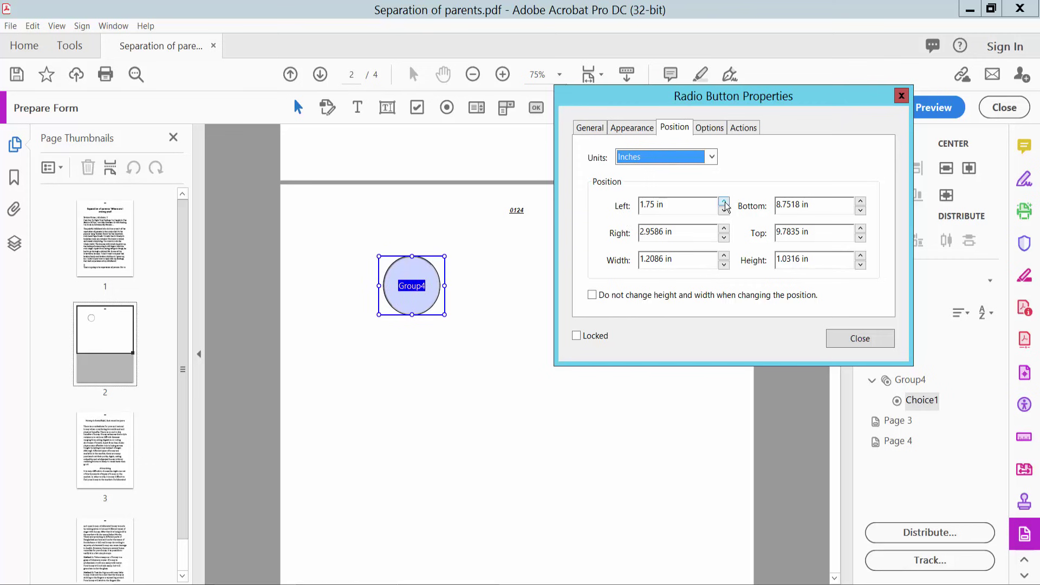
{"action": "left_click", "coordinate": [724, 210]}
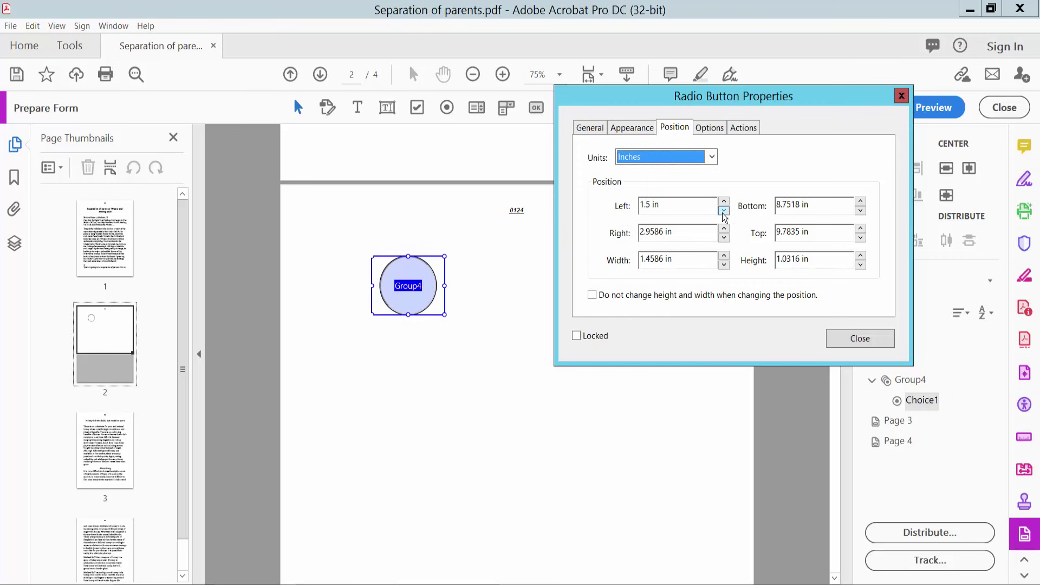
{"action": "left_click", "coordinate": [861, 201]}
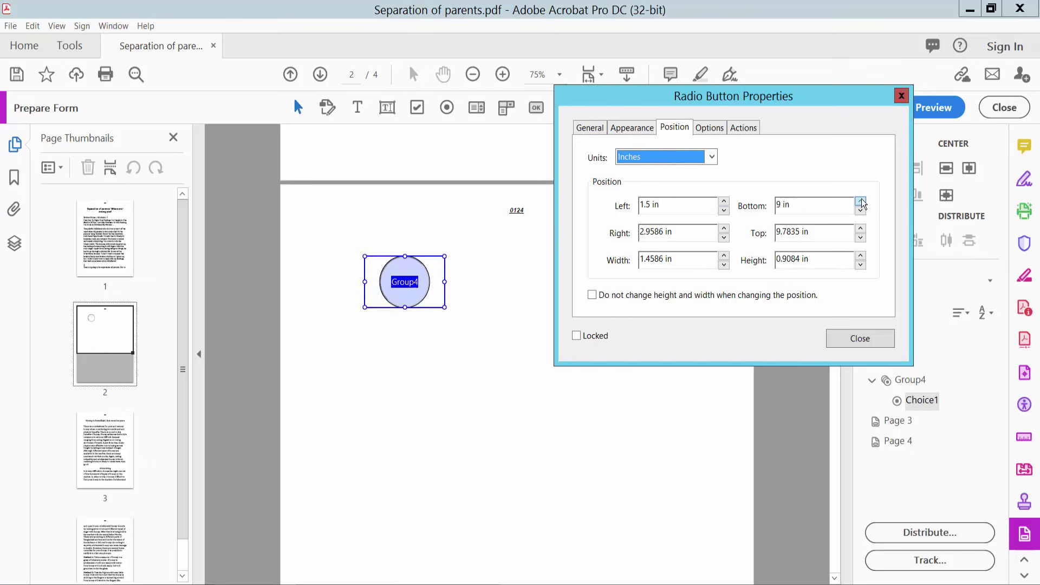
{"action": "left_click", "coordinate": [862, 210]}
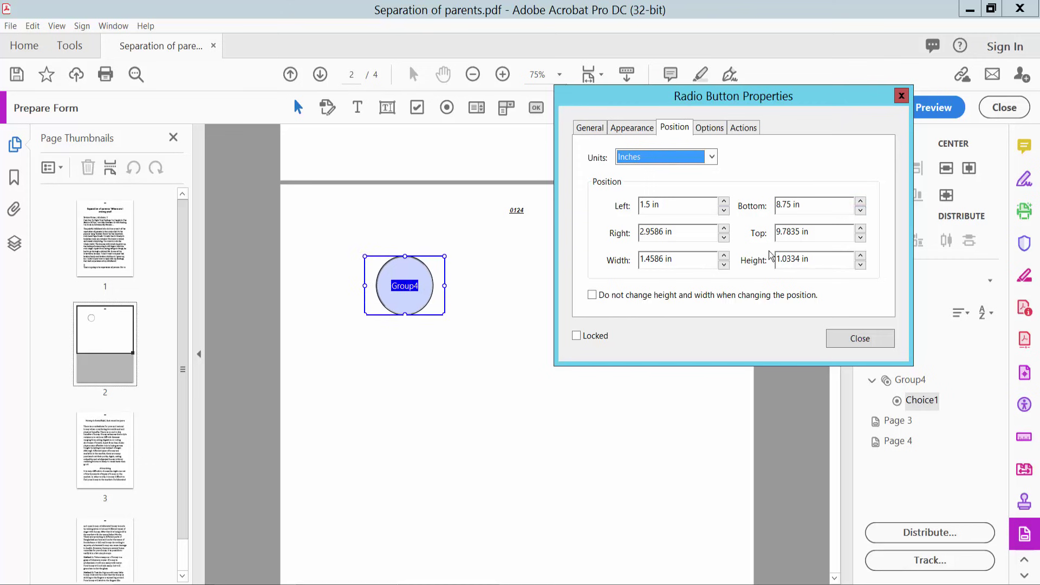
- Size the button 1.375 in wide by 1 in tall
{"action": "left_click", "coordinate": [725, 257]}
{"action": "left_click", "coordinate": [725, 256]}
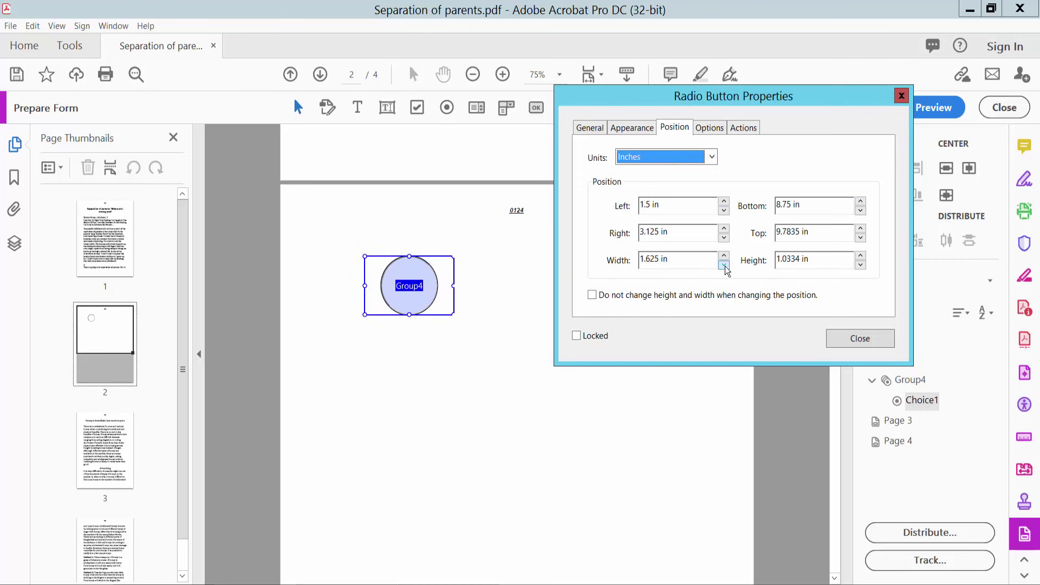
{"action": "left_click", "coordinate": [724, 265]}
{"action": "left_click", "coordinate": [725, 265]}
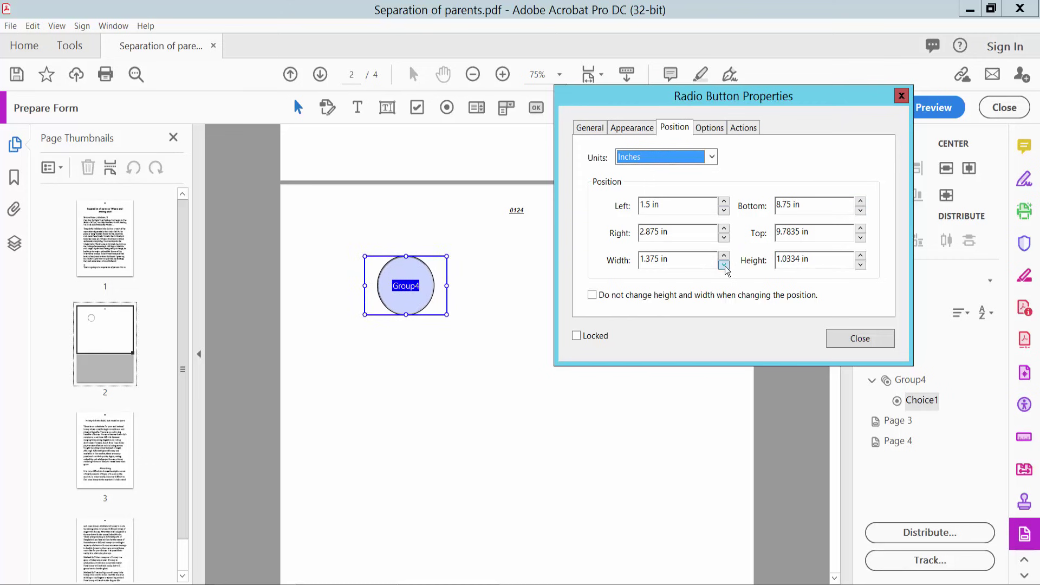
{"action": "left_click", "coordinate": [861, 255]}
{"action": "left_click", "coordinate": [861, 255]}
{"action": "left_click", "coordinate": [861, 265]}
{"action": "left_click", "coordinate": [861, 265]}
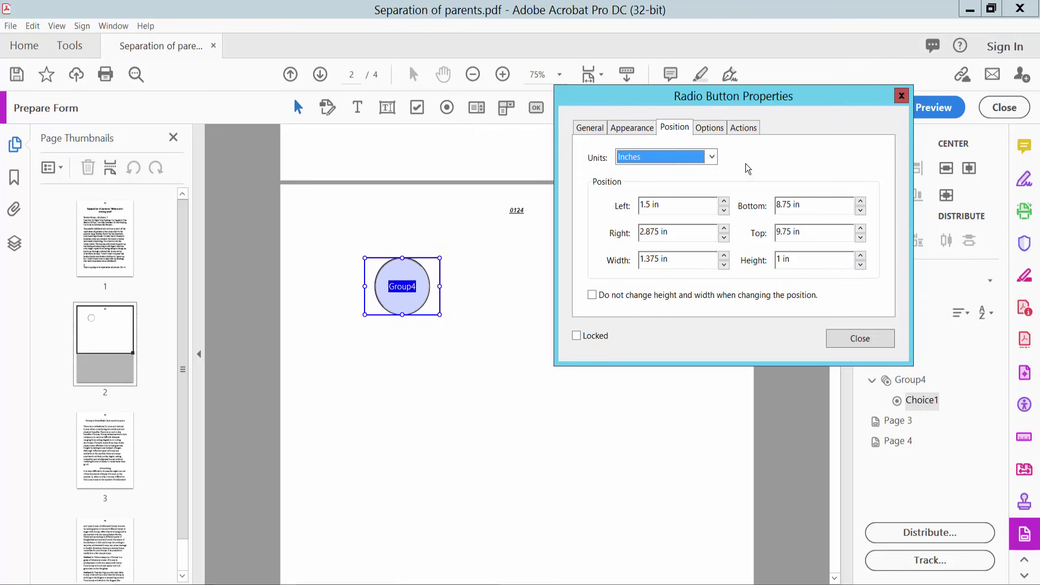
{"action": "left_click", "coordinate": [710, 128]}
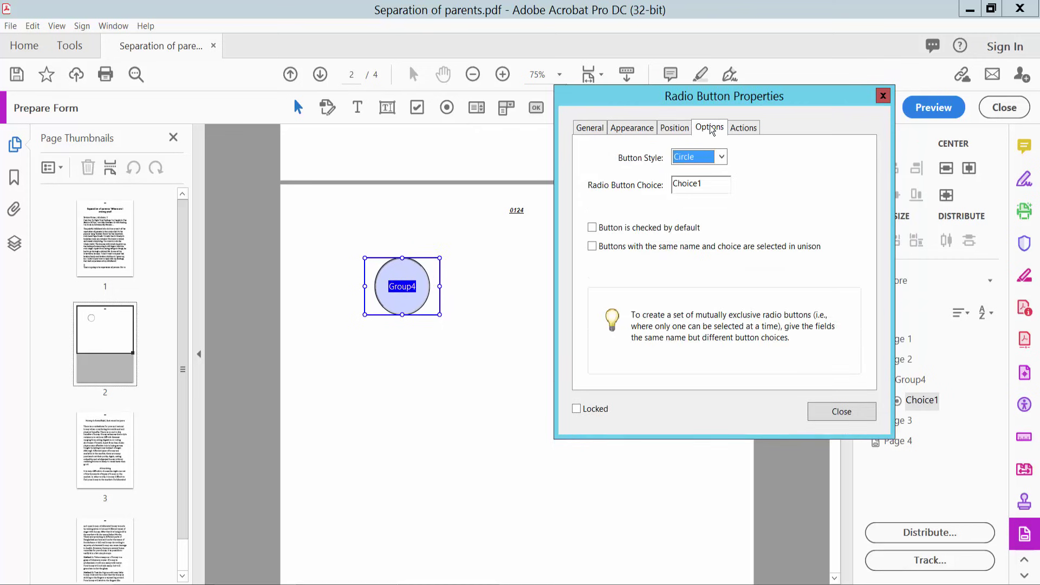
- Set the radio button's style to Circle
{"action": "left_click", "coordinate": [719, 161]}
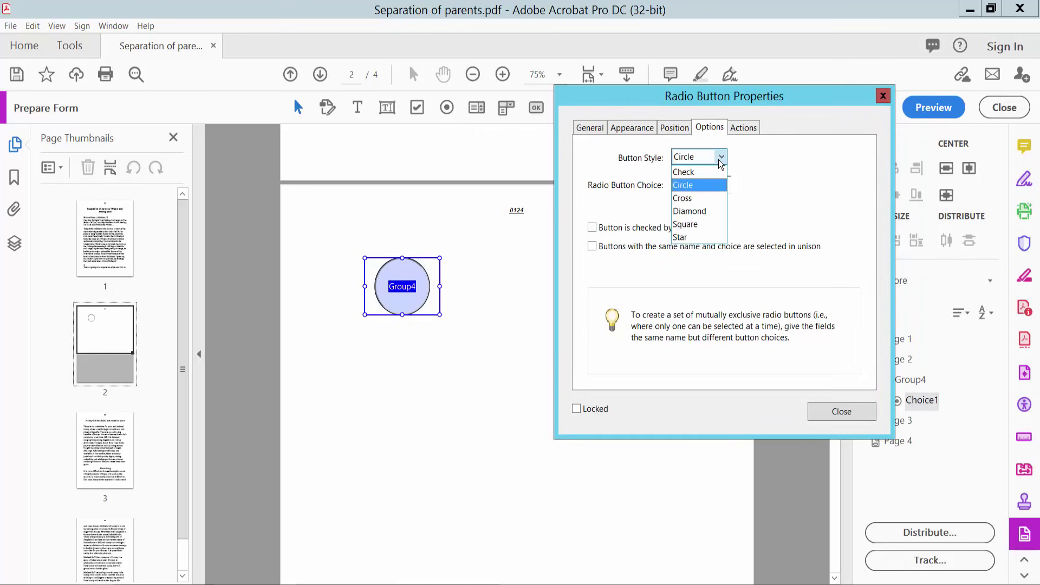
{"action": "left_click", "coordinate": [691, 197]}
{"action": "left_click", "coordinate": [705, 158]}
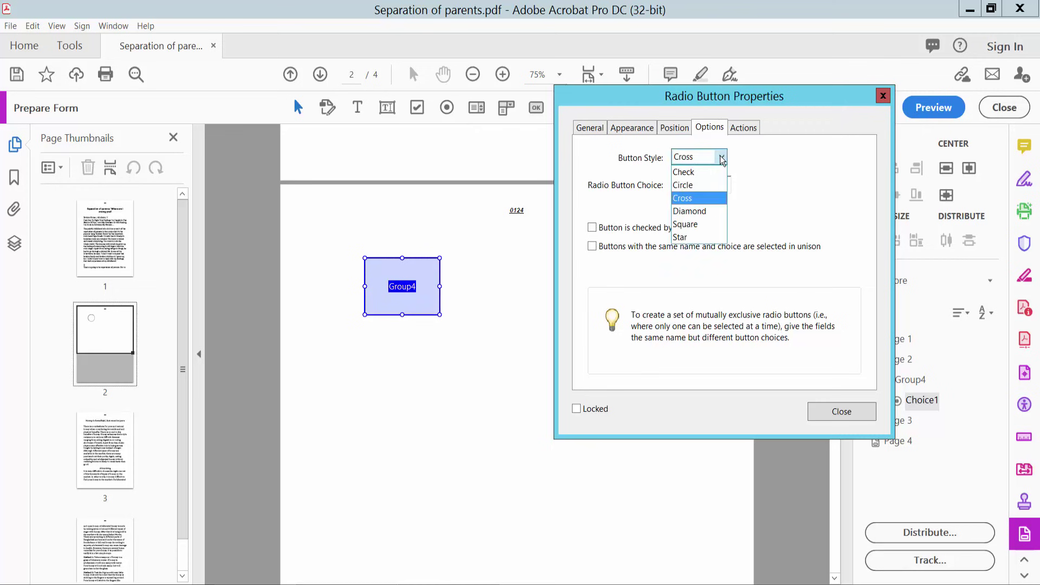
{"action": "left_click", "coordinate": [695, 159]}
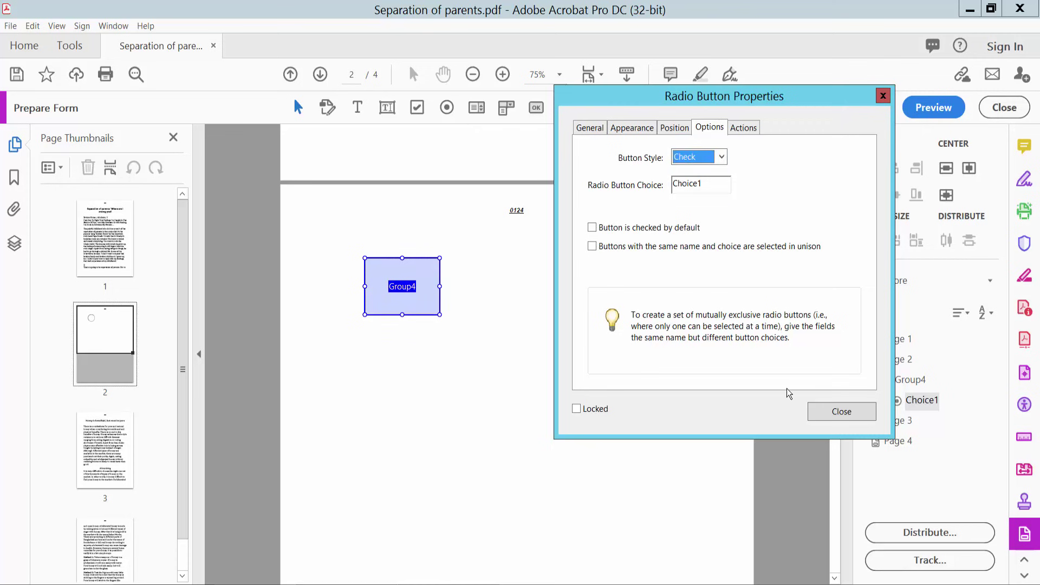
{"action": "left_click", "coordinate": [721, 158]}
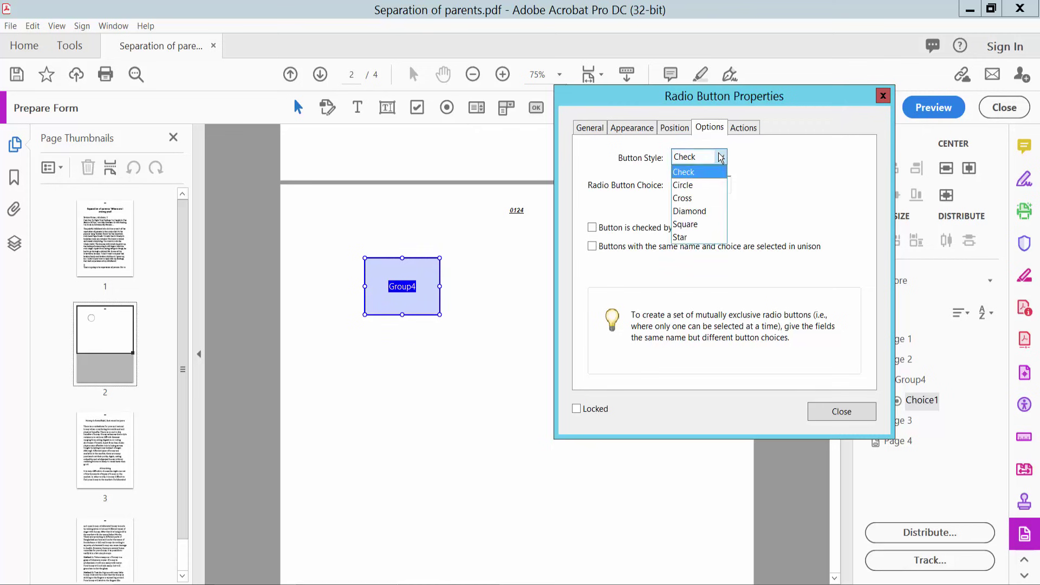
{"action": "left_click", "coordinate": [690, 183]}
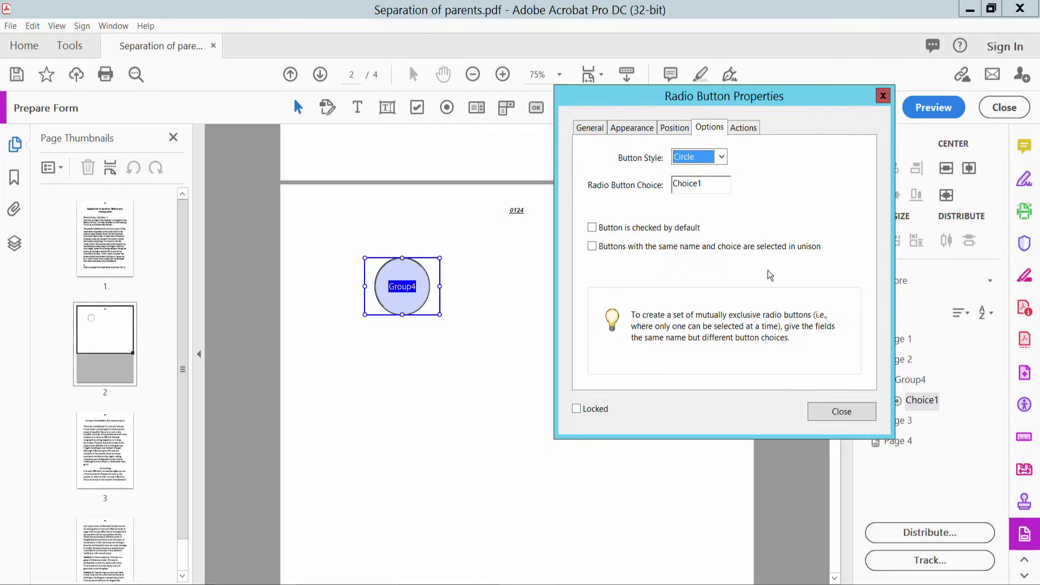
- Close the properties and press the button in Preview to check it
{"action": "left_click", "coordinate": [847, 412]}
{"action": "left_click", "coordinate": [934, 107]}
{"action": "left_click", "coordinate": [511, 285]}
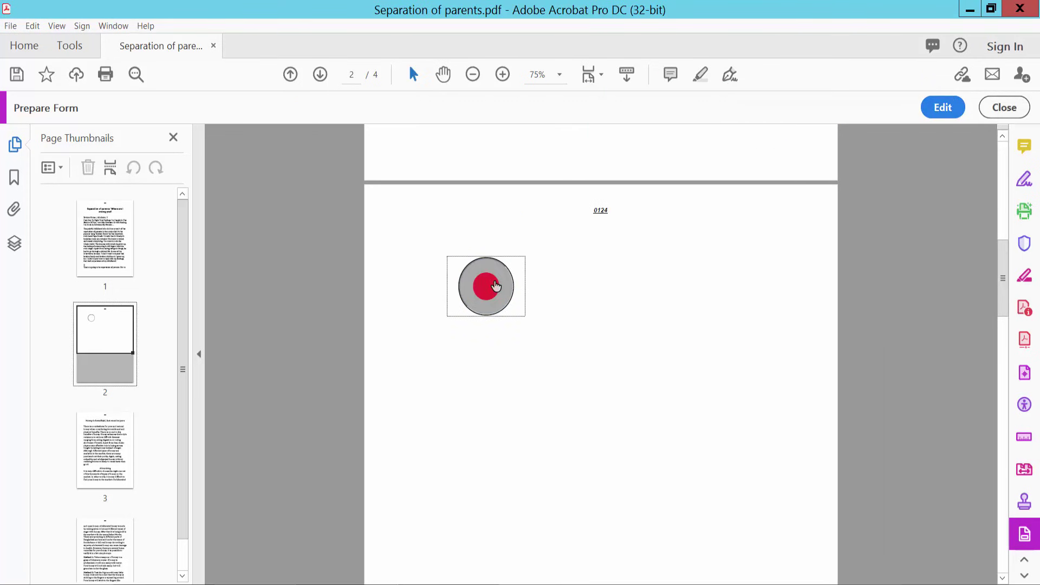
- Back in edit mode, draw a second radio button to the right of Group4's first
{"action": "left_click", "coordinate": [940, 108]}
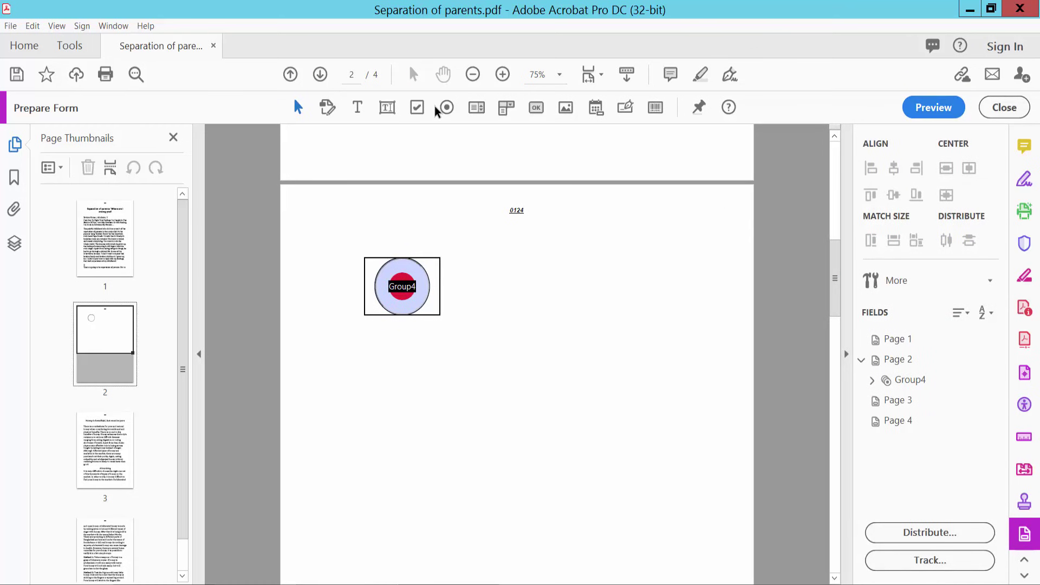
{"action": "left_click", "coordinate": [445, 106]}
{"action": "left_click_drag", "start_coordinate": [485, 258], "coordinate": [553, 314]}
- In the new button's properties, confirm group Group4 and set a Solid border line
{"action": "right_click", "coordinate": [538, 301]}
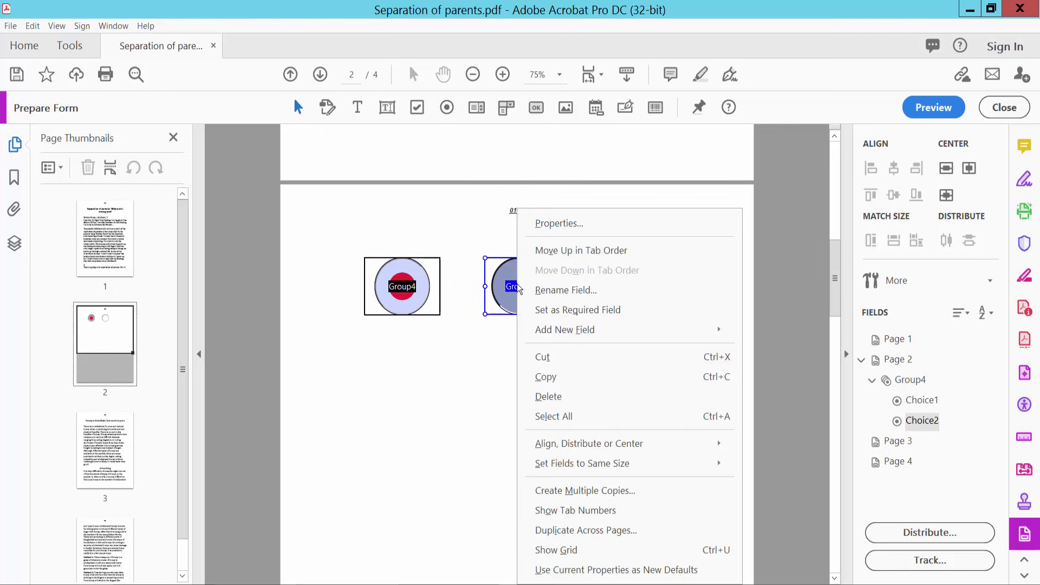
{"action": "left_click", "coordinate": [546, 223]}
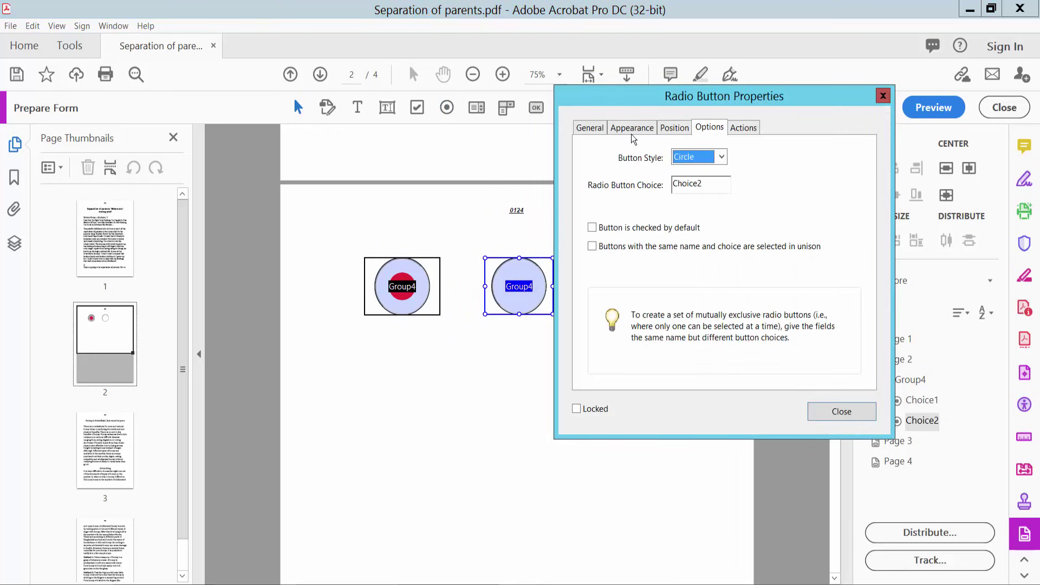
{"action": "left_click", "coordinate": [596, 129]}
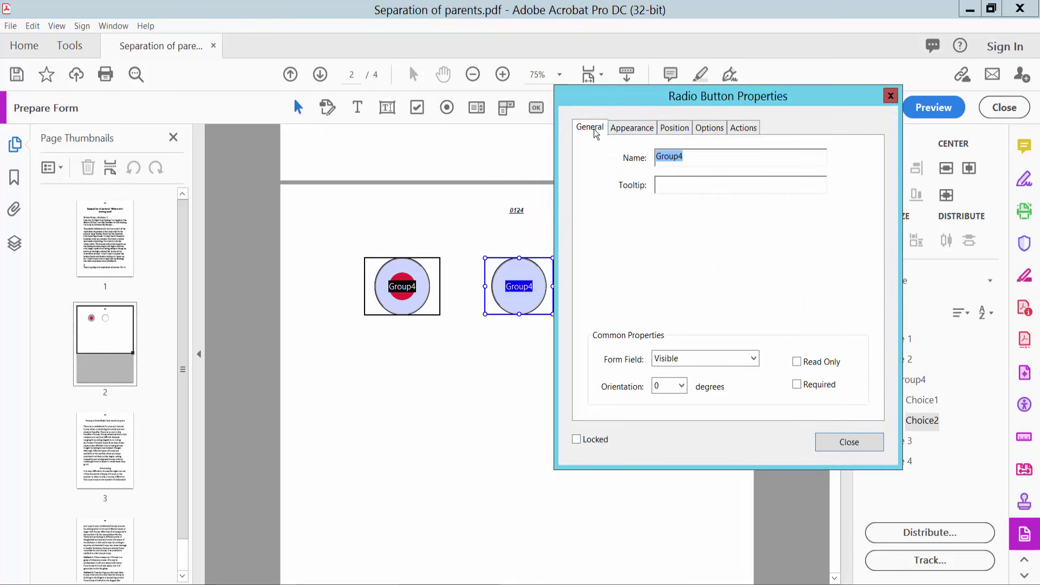
{"action": "left_click", "coordinate": [669, 158]}
{"action": "left_click", "coordinate": [633, 129]}
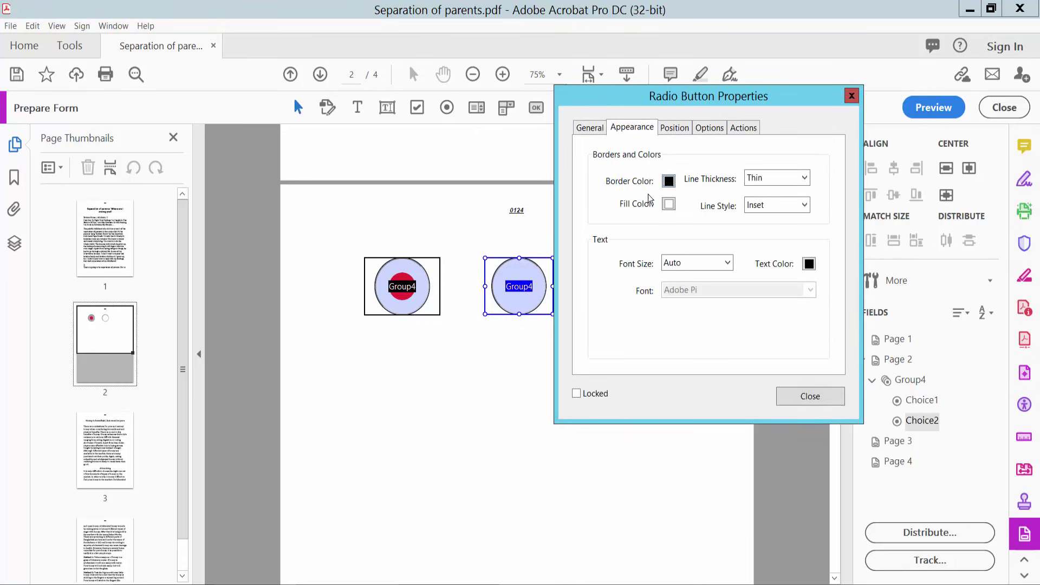
{"action": "left_click", "coordinate": [807, 203]}
{"action": "left_click", "coordinate": [769, 220]}
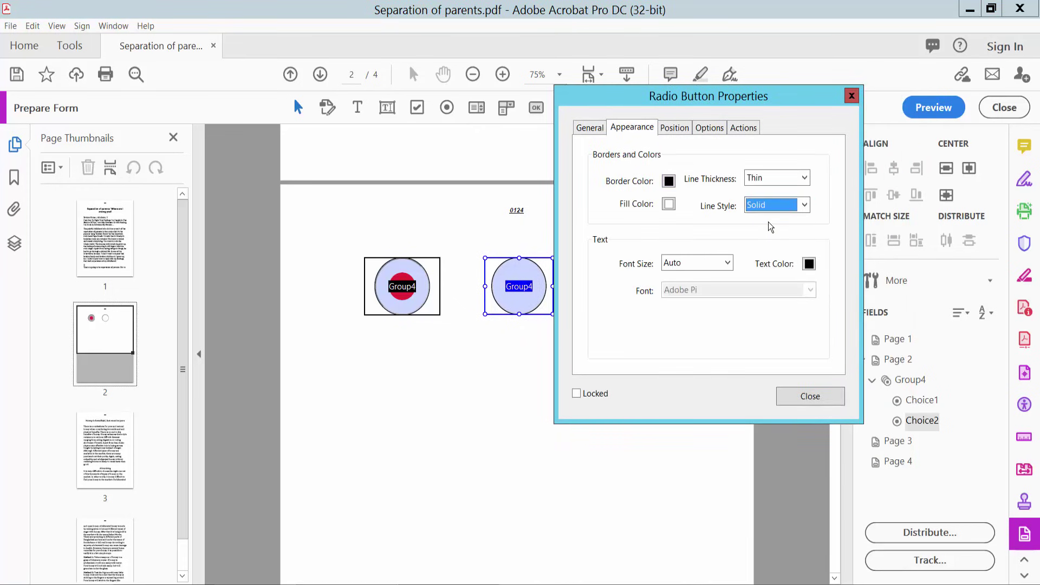
- Set the second button's style to Cross
{"action": "left_click", "coordinate": [715, 129]}
{"action": "left_click", "coordinate": [722, 158]}
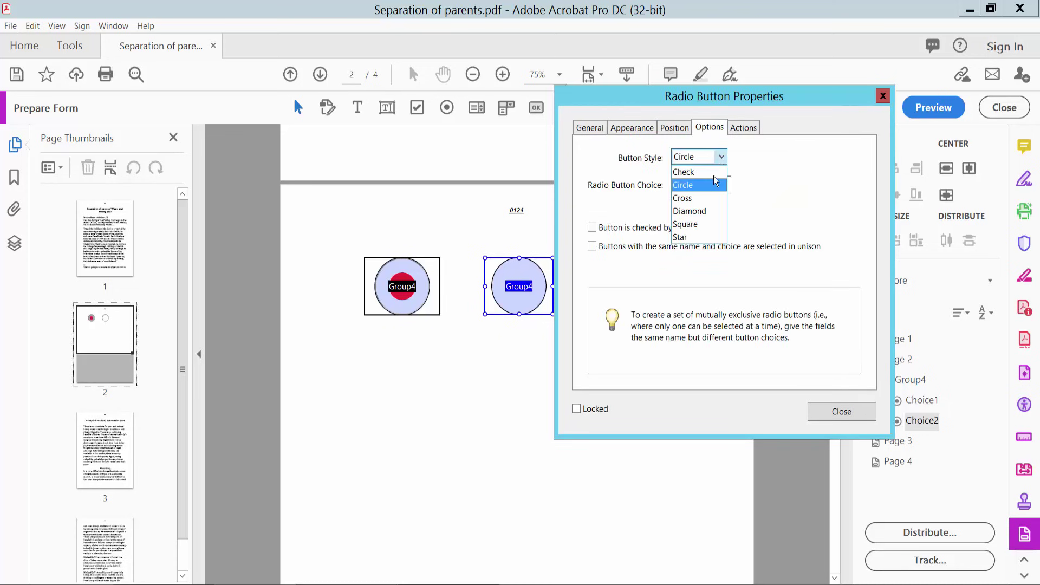
{"action": "left_click", "coordinate": [700, 198]}
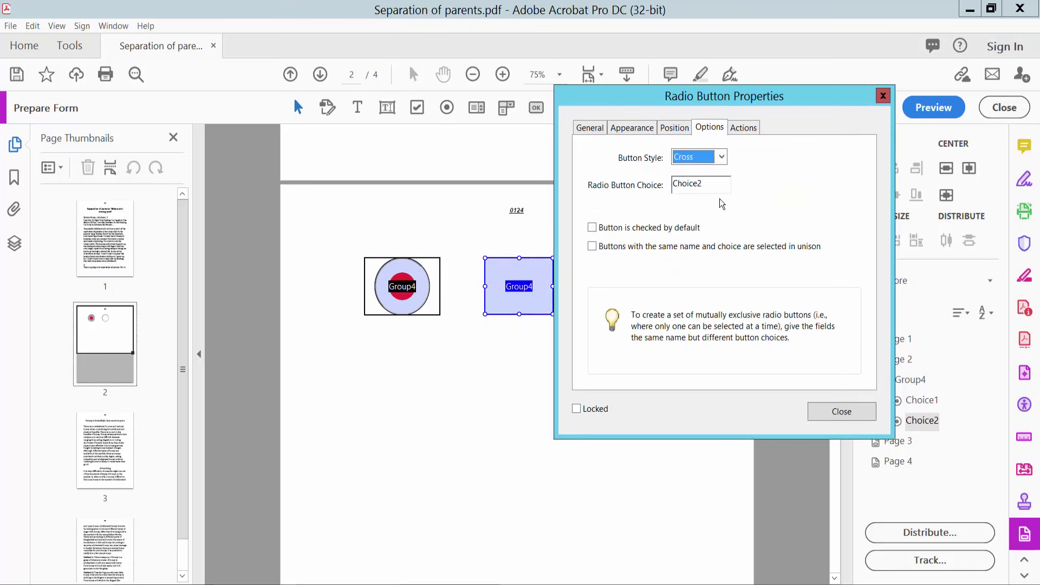
- Preview the form, alternate between circle and cross buttons, then return to editing
{"action": "left_click", "coordinate": [837, 412]}
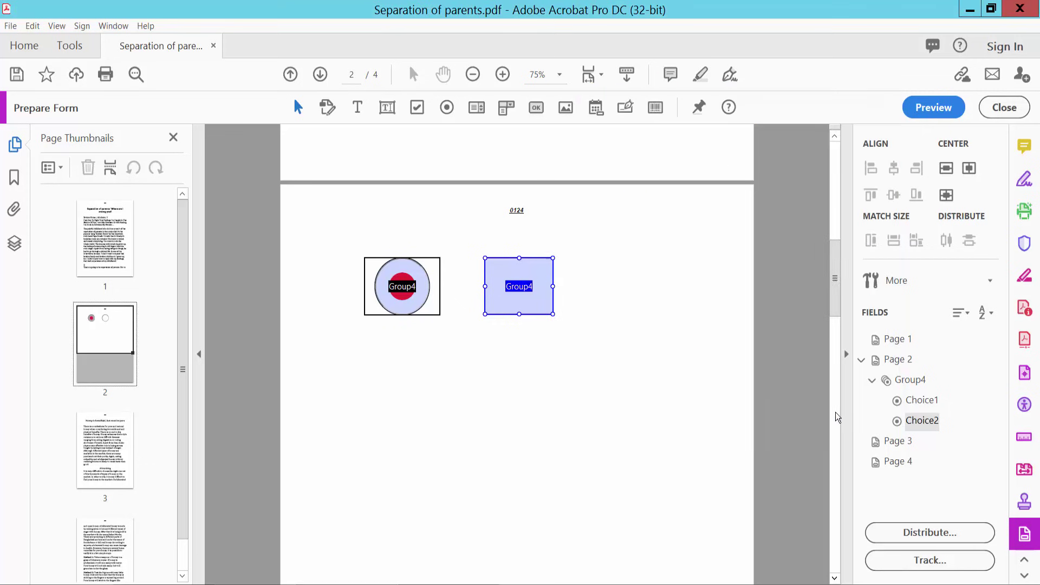
{"action": "left_click", "coordinate": [929, 109]}
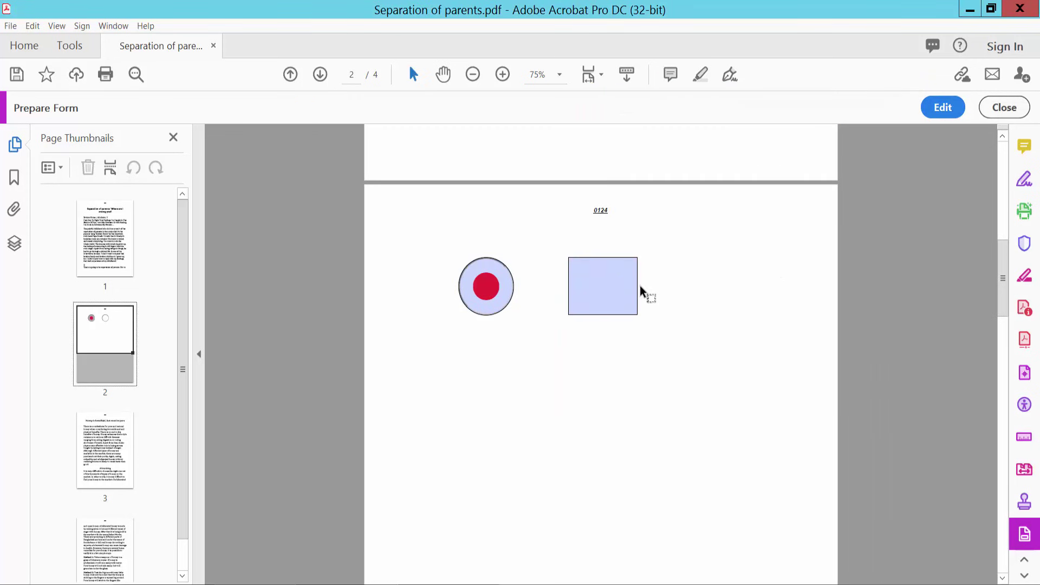
{"action": "left_click", "coordinate": [604, 286]}
{"action": "left_click", "coordinate": [490, 298]}
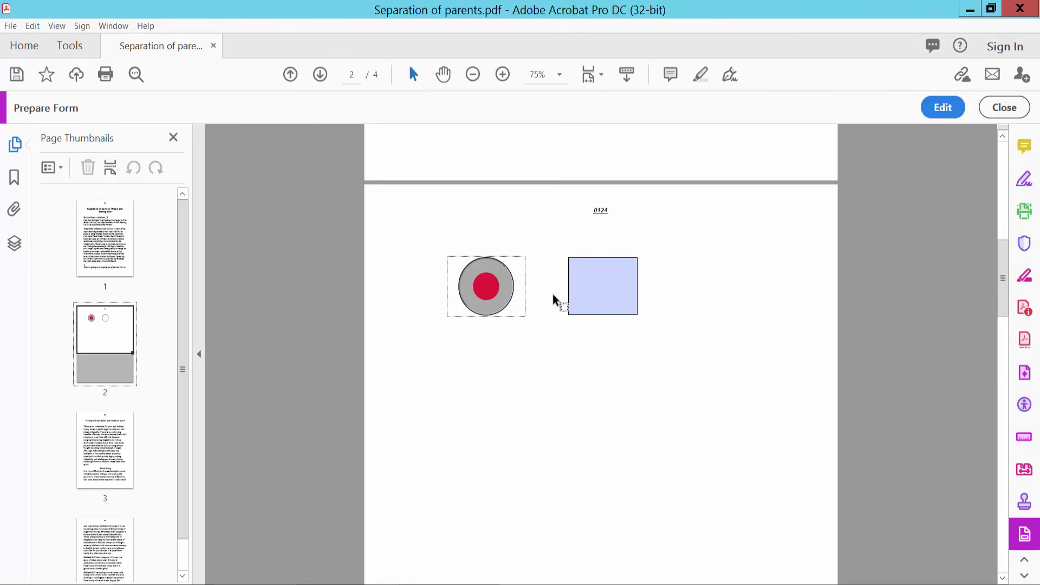
{"action": "left_click", "coordinate": [597, 296]}
{"action": "left_click", "coordinate": [498, 295]}
{"action": "left_click", "coordinate": [604, 293]}
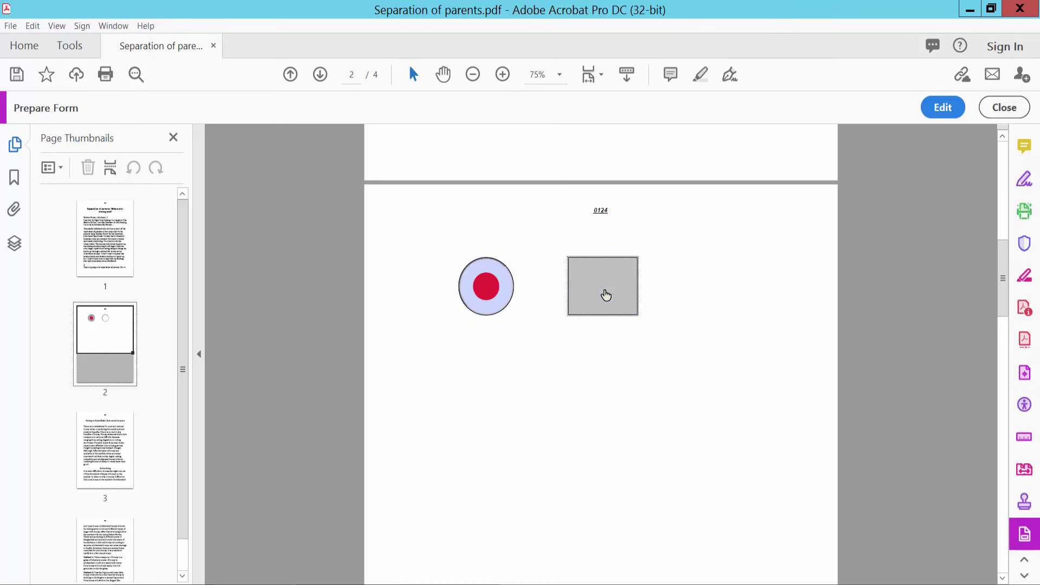
{"action": "left_click", "coordinate": [491, 296]}
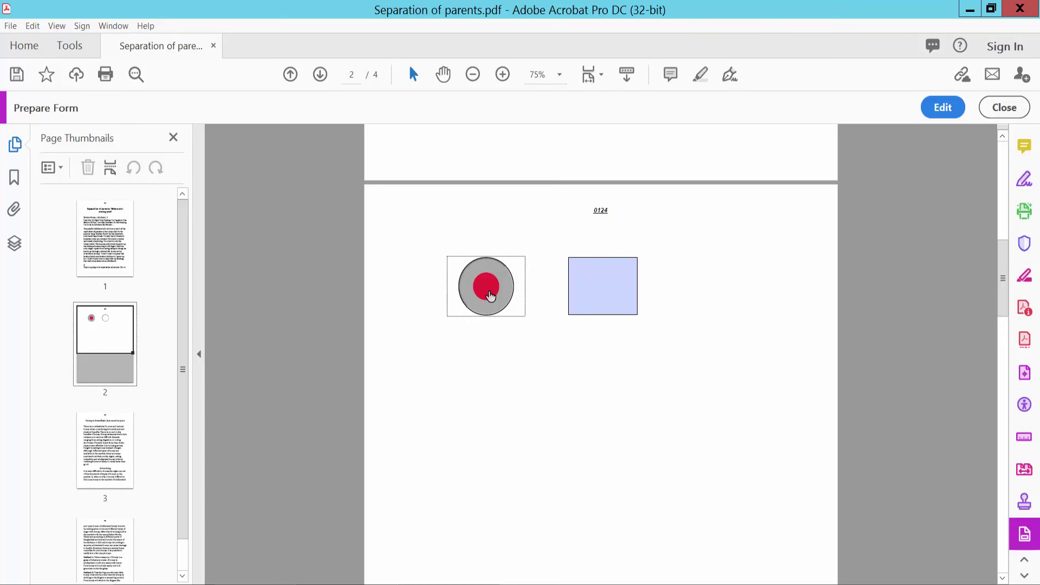
{"action": "left_click", "coordinate": [585, 294]}
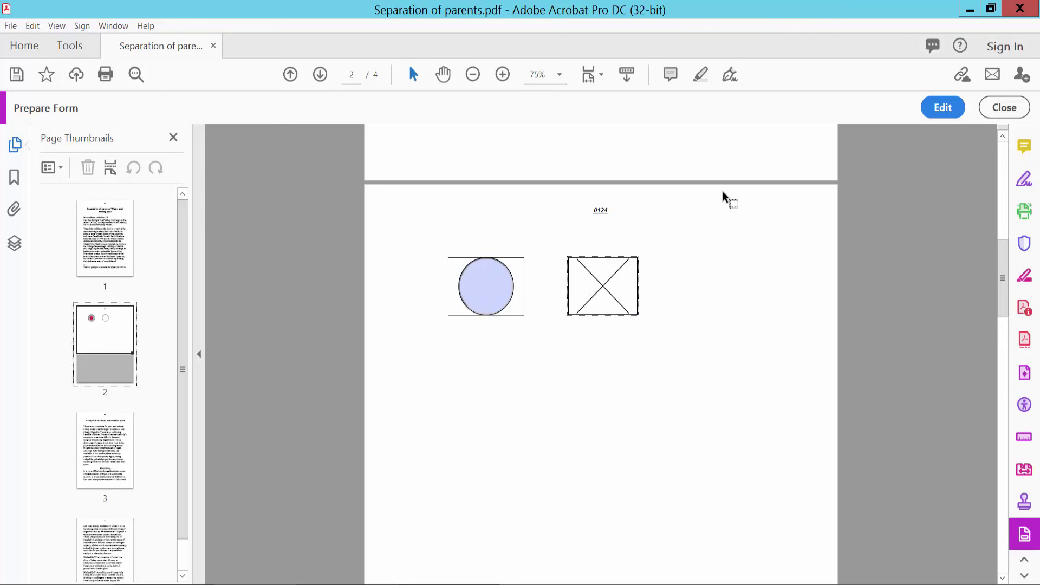
{"action": "left_click", "coordinate": [944, 107]}
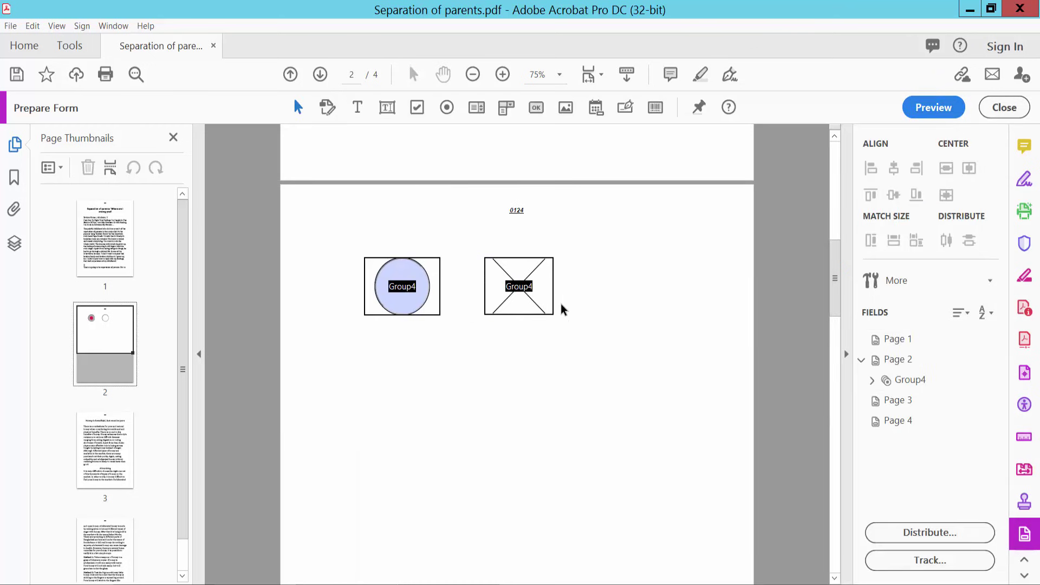
{"action": "right_click", "coordinate": [527, 283]}
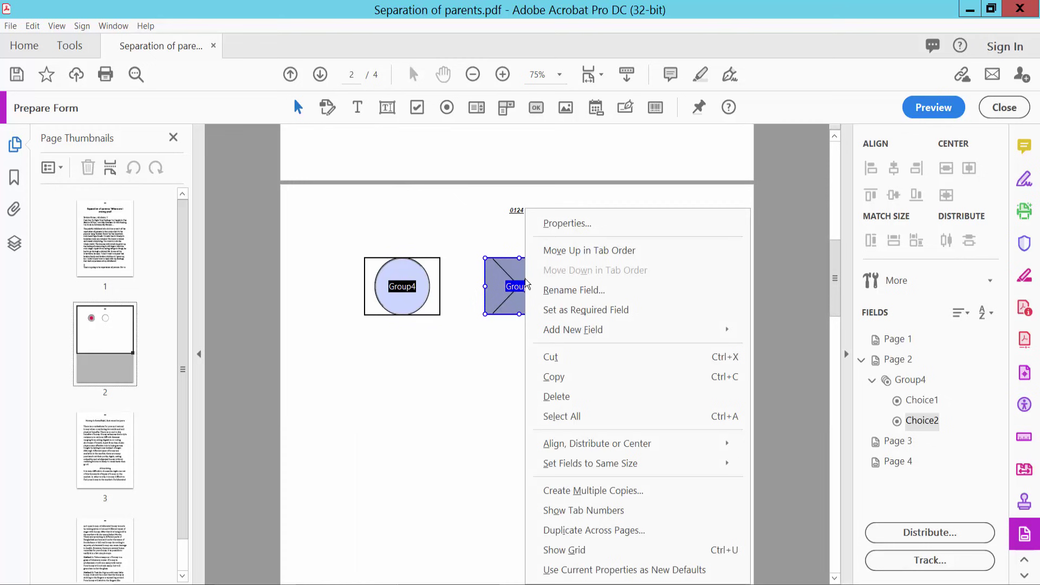
- Delete the cross and circle radio buttons from page 2
{"action": "left_click", "coordinate": [558, 396]}
{"action": "right_click", "coordinate": [406, 286]}
{"action": "left_click", "coordinate": [447, 397]}
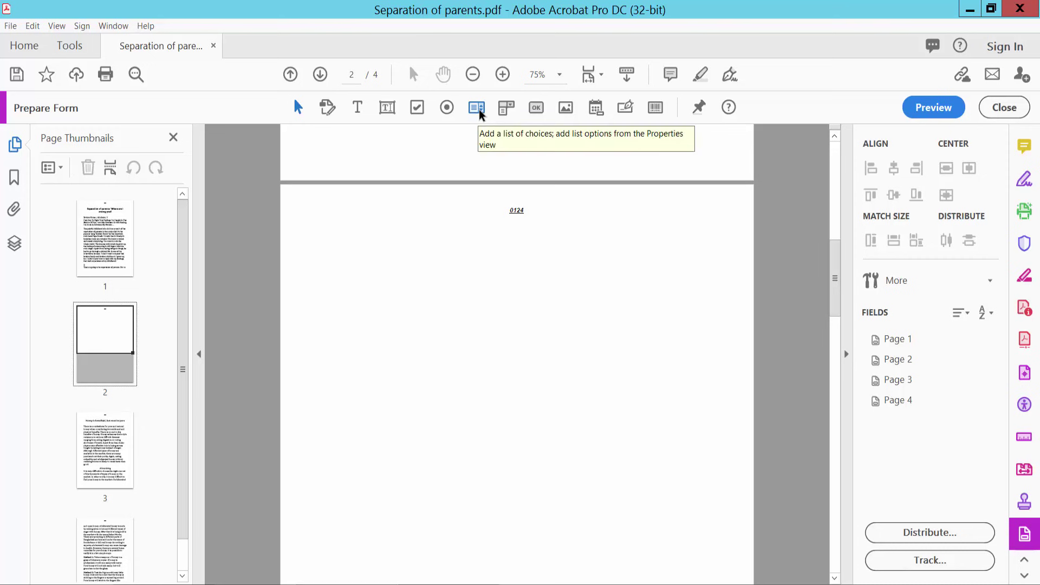
- Draw a list box below the page number 0124 and open its properties
{"action": "left_click", "coordinate": [477, 108]}
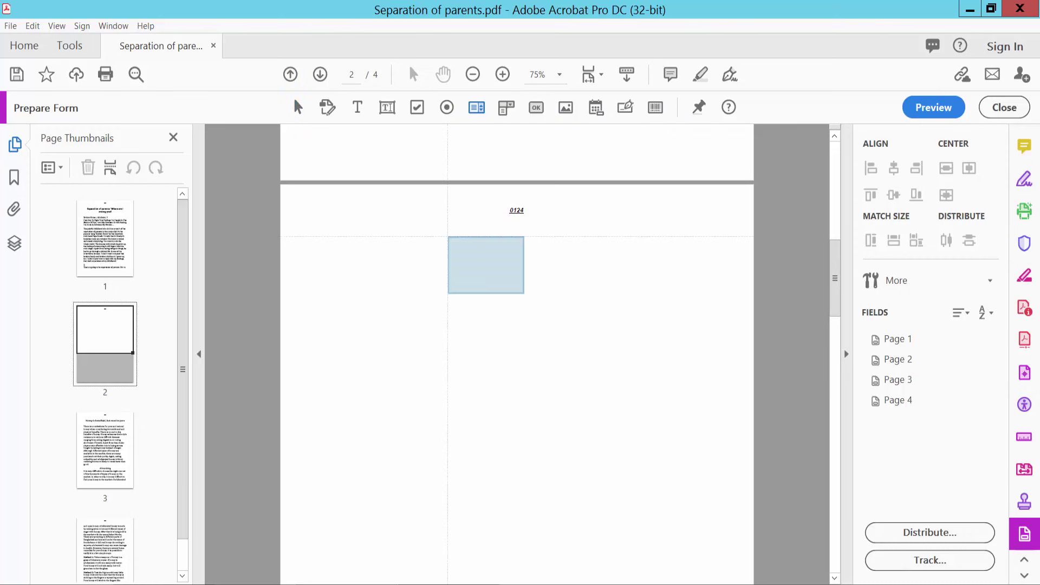
{"action": "left_click_drag", "start_coordinate": [390, 235], "coordinate": [500, 354]}
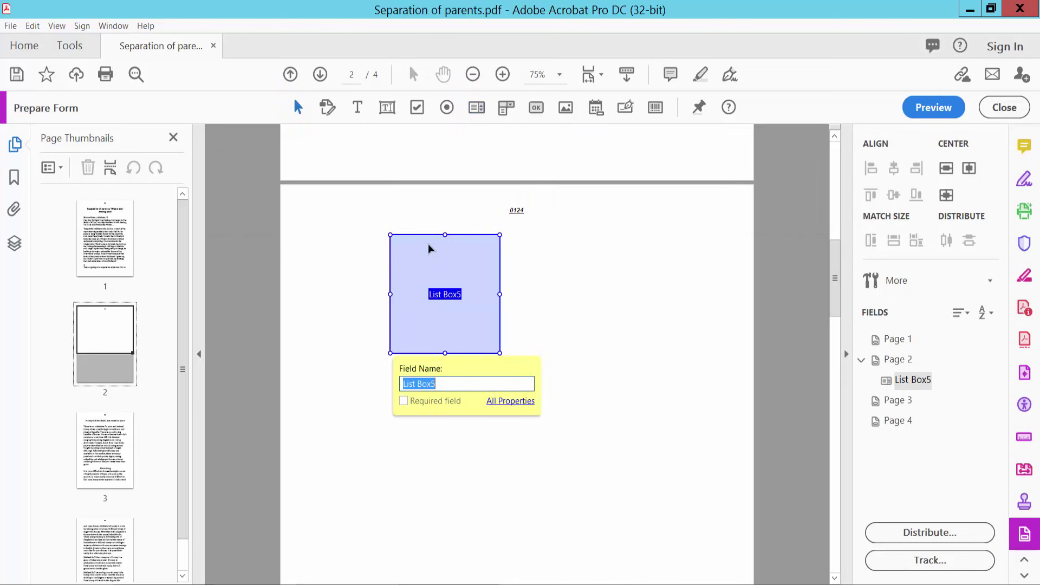
{"action": "right_click", "coordinate": [457, 255]}
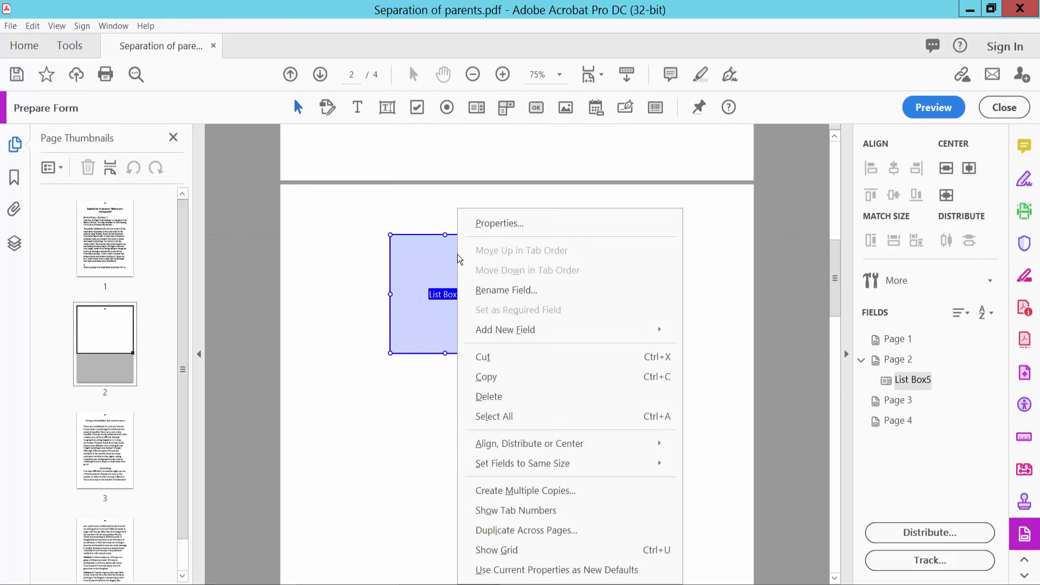
{"action": "left_click", "coordinate": [503, 222]}
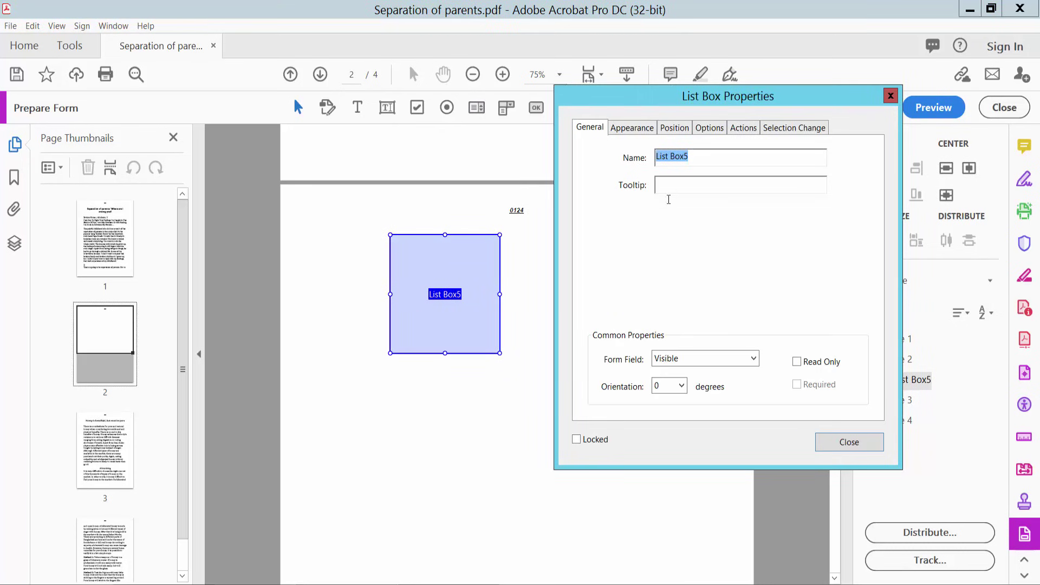
- Confirm the list box is named List Box5 and stays Visible
{"action": "left_click", "coordinate": [680, 157]}
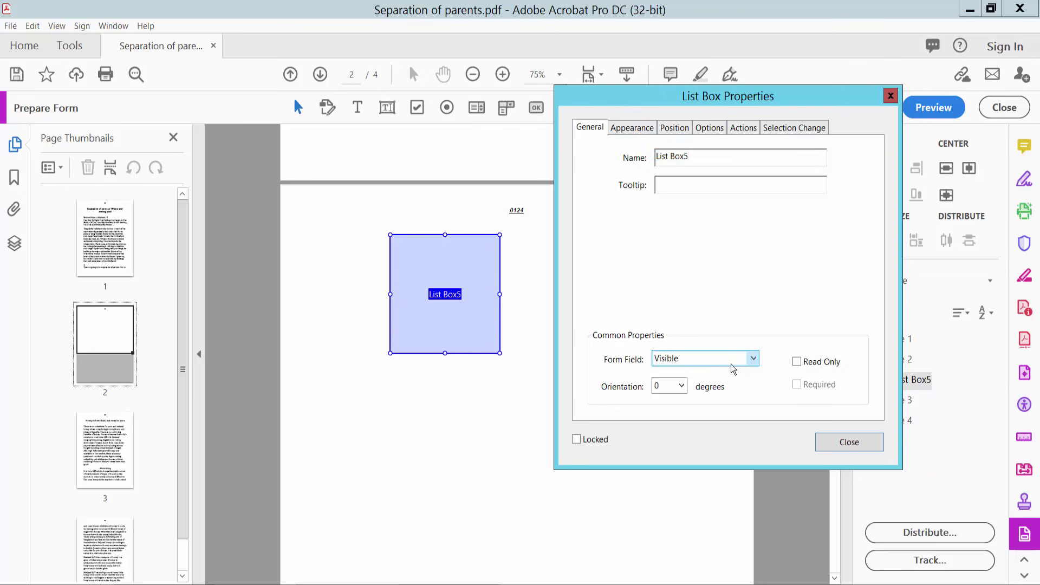
{"action": "left_click", "coordinate": [752, 359]}
{"action": "left_click", "coordinate": [752, 358]}
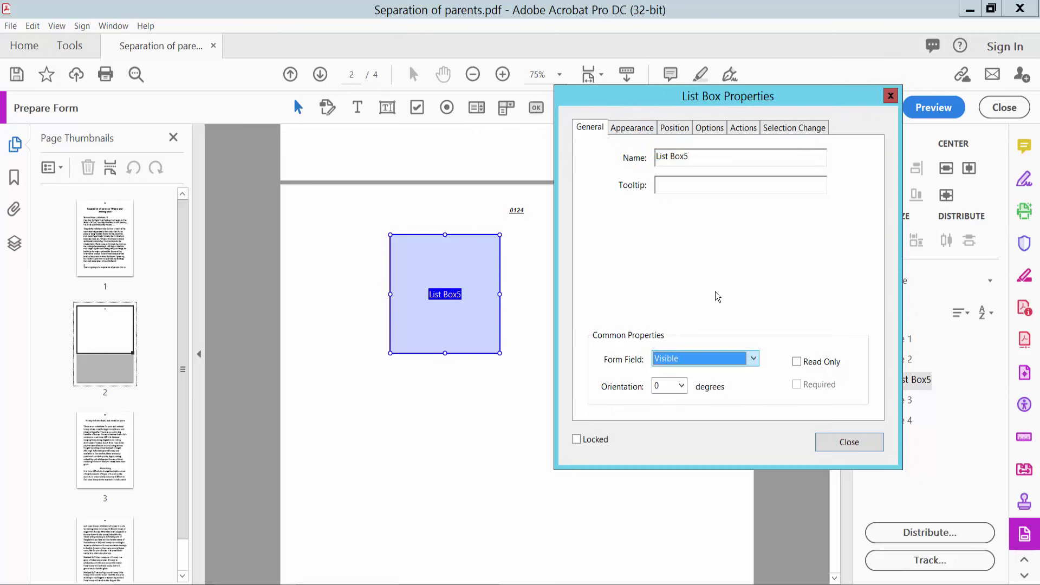
{"action": "left_click", "coordinate": [633, 128]}
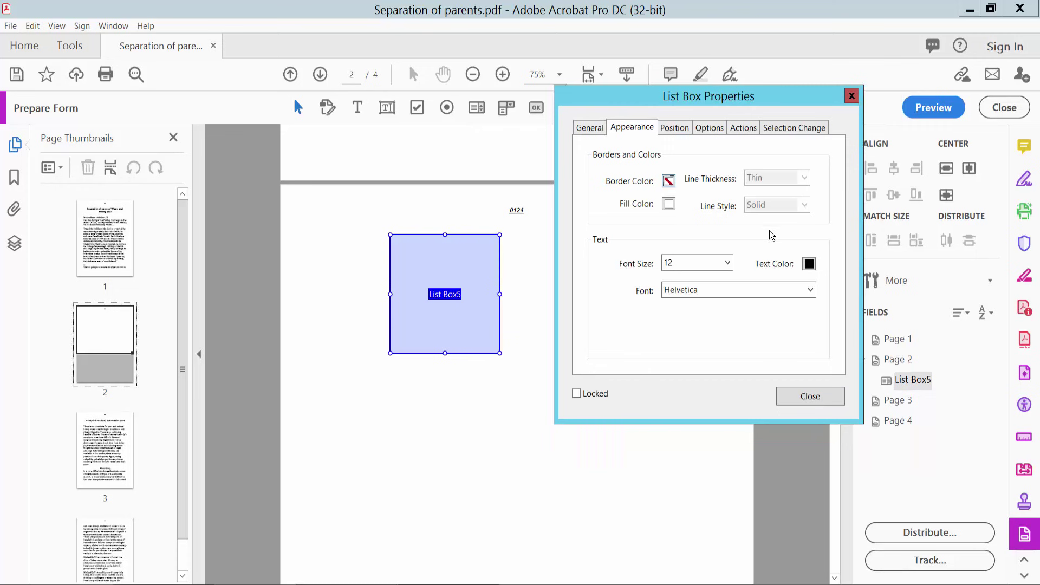
- Set List Box5's font size to Auto and its font to Times Bold-Italic
{"action": "left_click", "coordinate": [727, 262]}
{"action": "left_click", "coordinate": [672, 277]}
{"action": "left_click", "coordinate": [810, 291]}
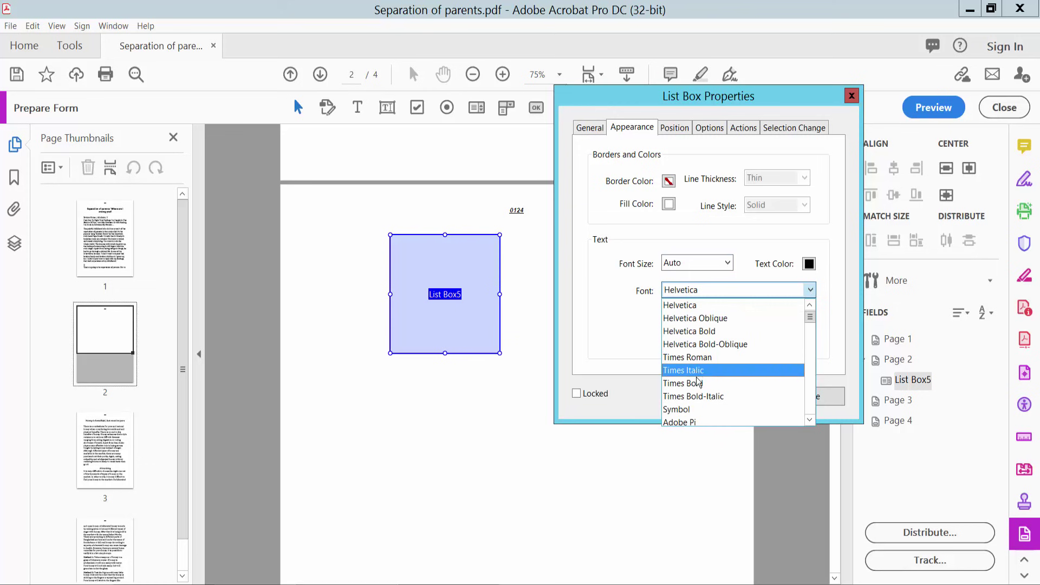
{"action": "left_click", "coordinate": [696, 399]}
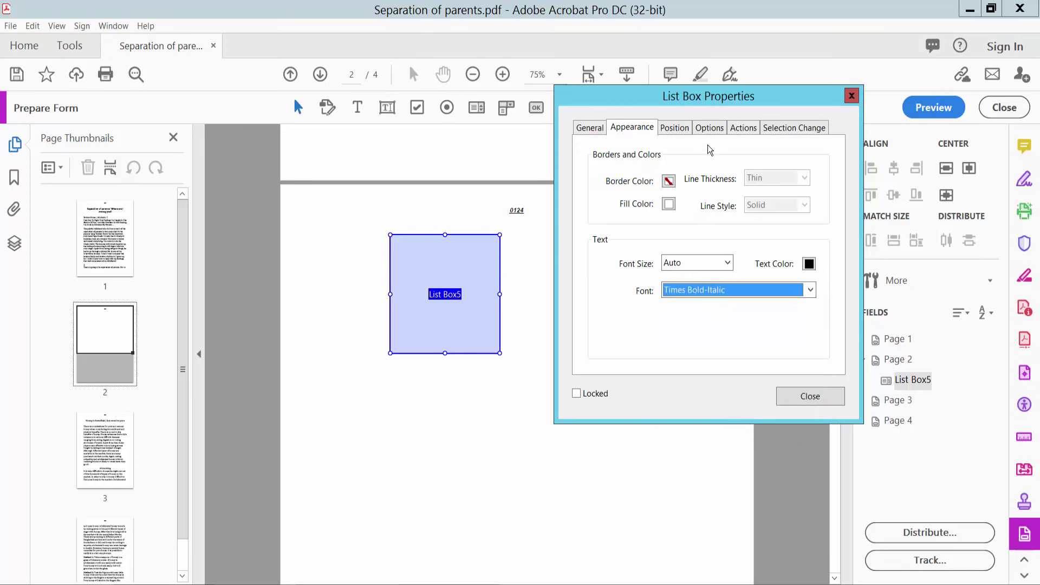
{"action": "left_click", "coordinate": [675, 128]}
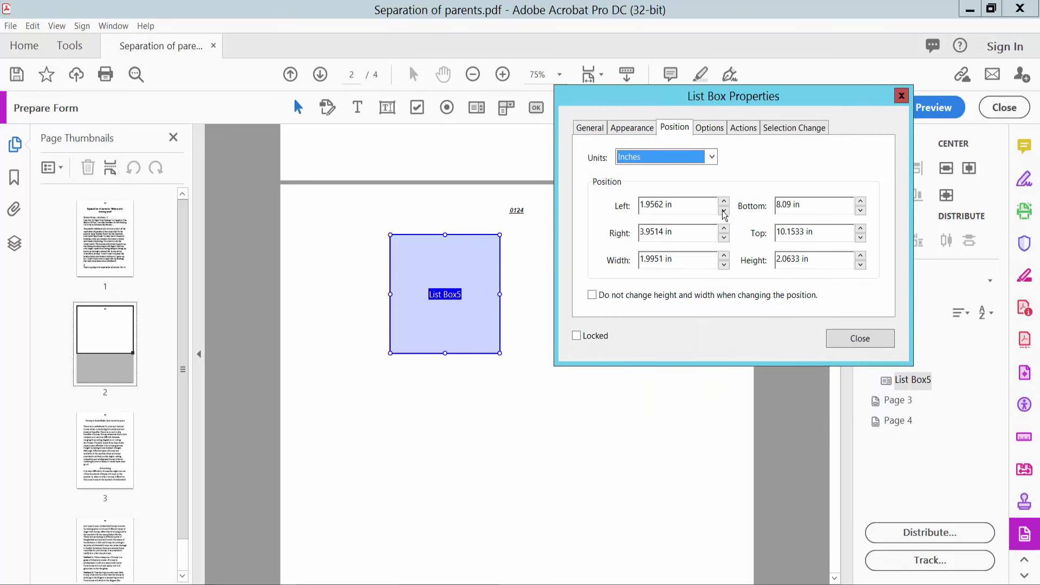
{"action": "left_click", "coordinate": [710, 127]}
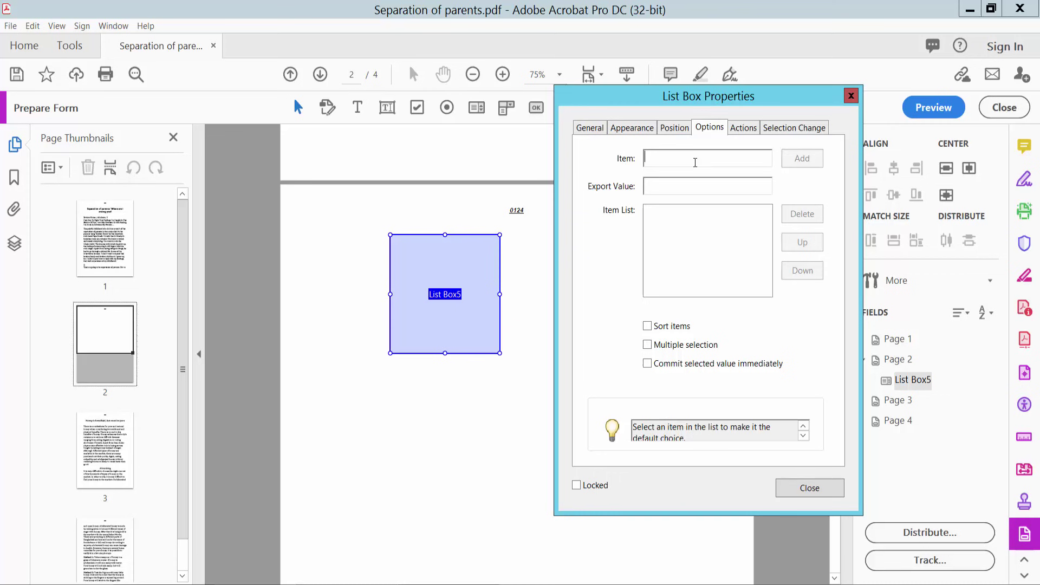
- Add yellow and red as list box items
{"action": "type", "text": "yell"}
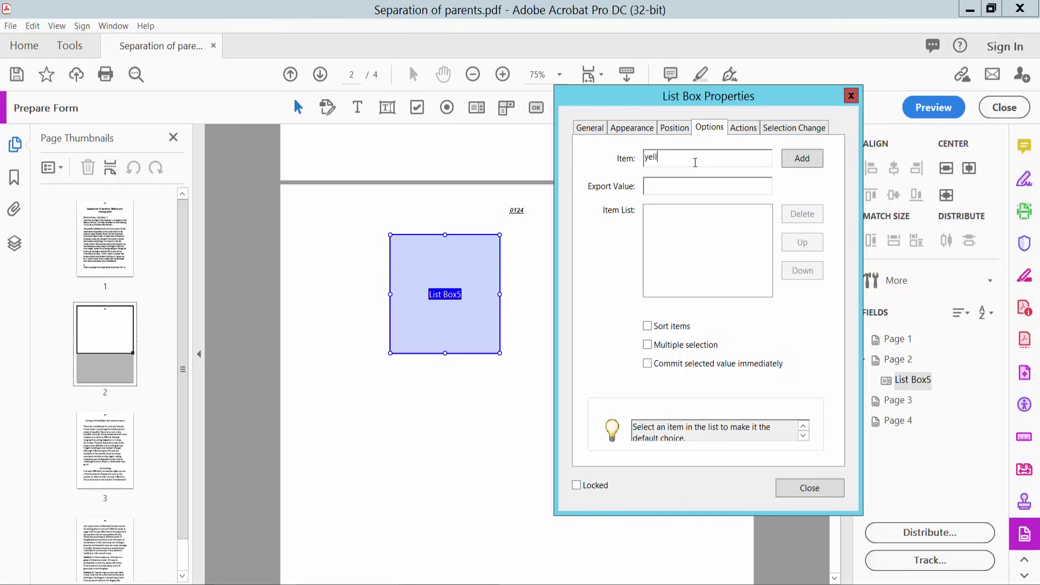
{"action": "type", "text": "ow"}
{"action": "left_click", "coordinate": [804, 160]}
{"action": "left_click", "coordinate": [680, 161]}
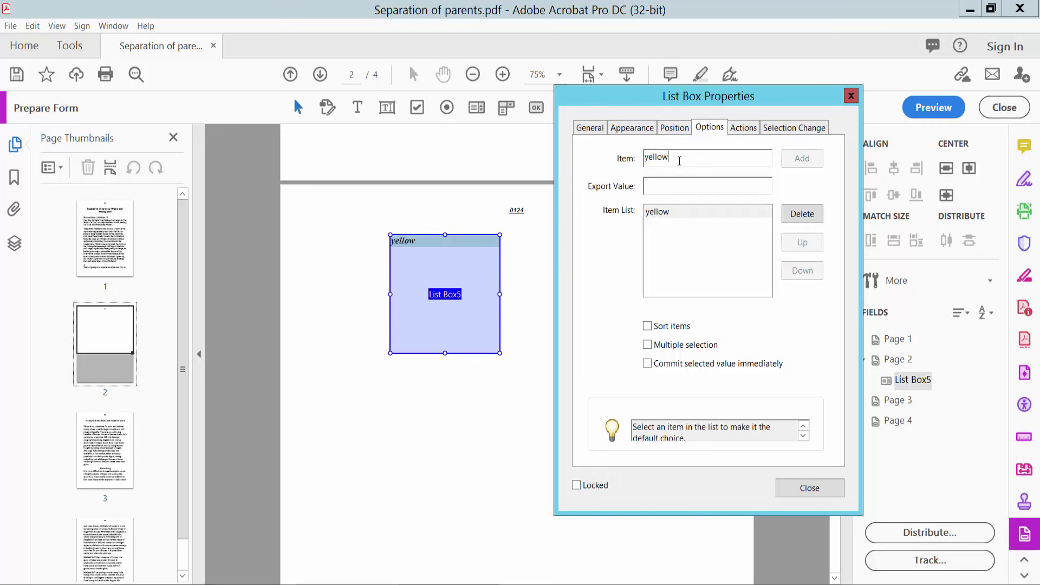
{"action": "left_click_drag", "start_coordinate": [672, 158], "coordinate": [623, 158]}
{"action": "type", "text": "red"}
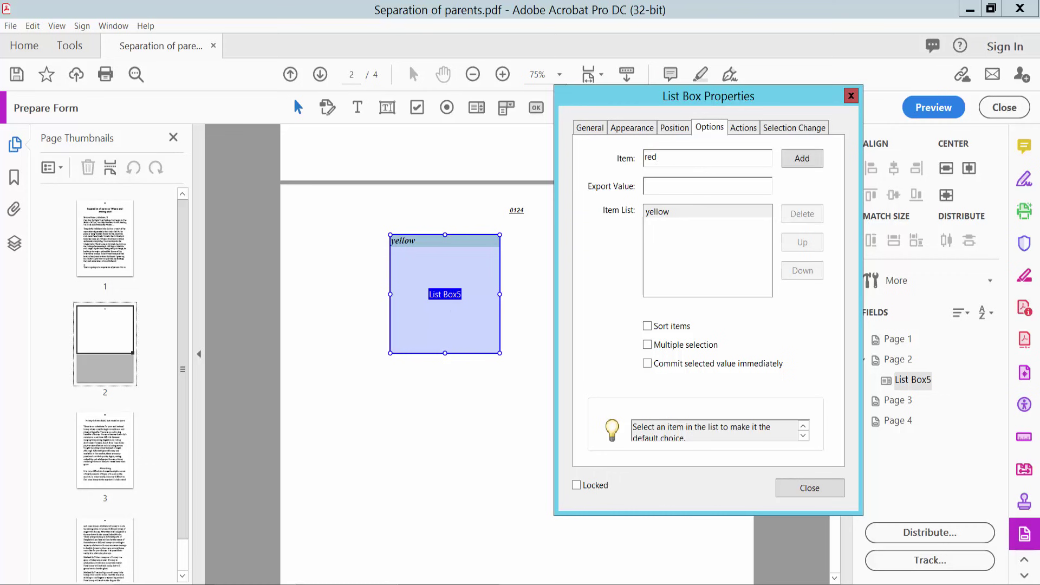
{"action": "left_click", "coordinate": [799, 160]}
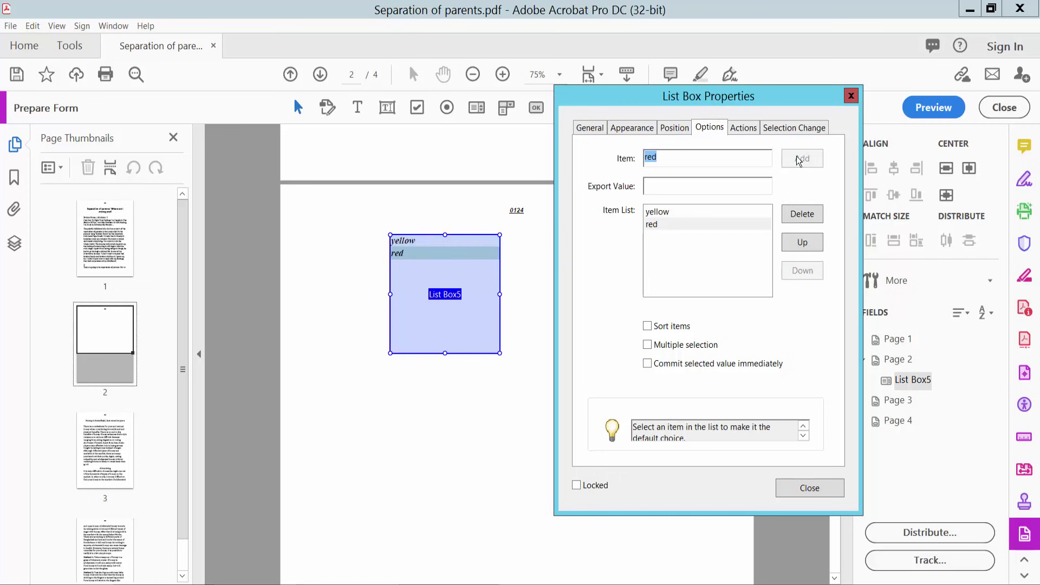
{"action": "left_click_drag", "start_coordinate": [679, 157], "coordinate": [643, 157]}
- Add green and blue as further list box items
{"action": "type", "text": "green"}
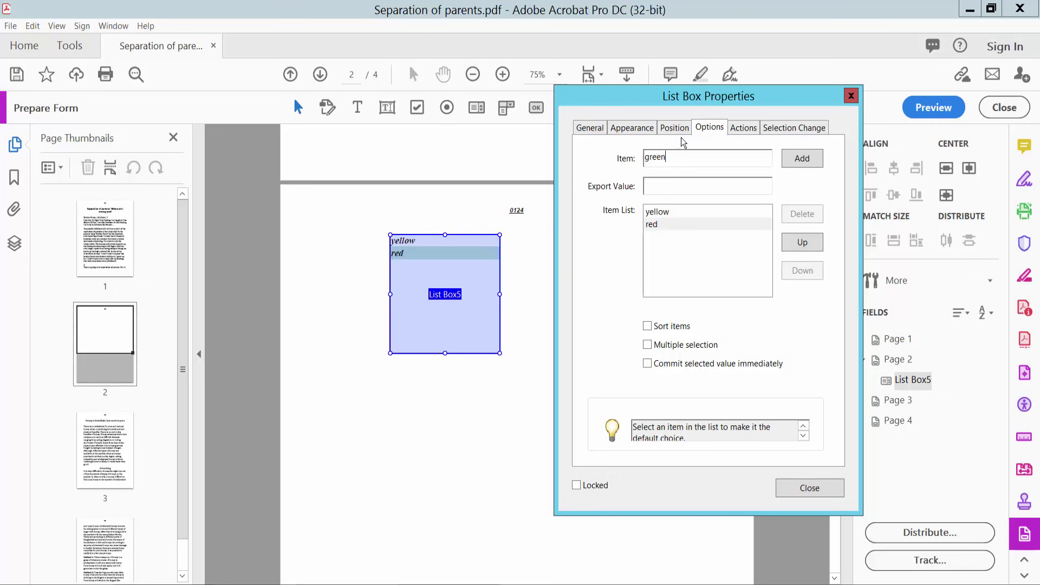
{"action": "left_click", "coordinate": [801, 160]}
{"action": "left_click", "coordinate": [692, 161]}
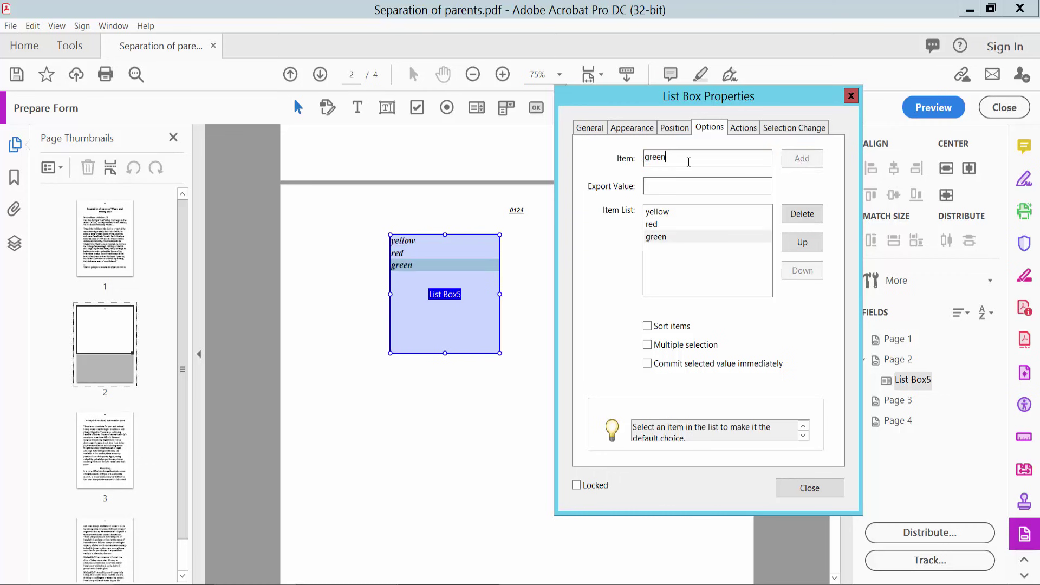
{"action": "left_click_drag", "start_coordinate": [678, 158], "coordinate": [633, 156]}
{"action": "type", "text": "blue"}
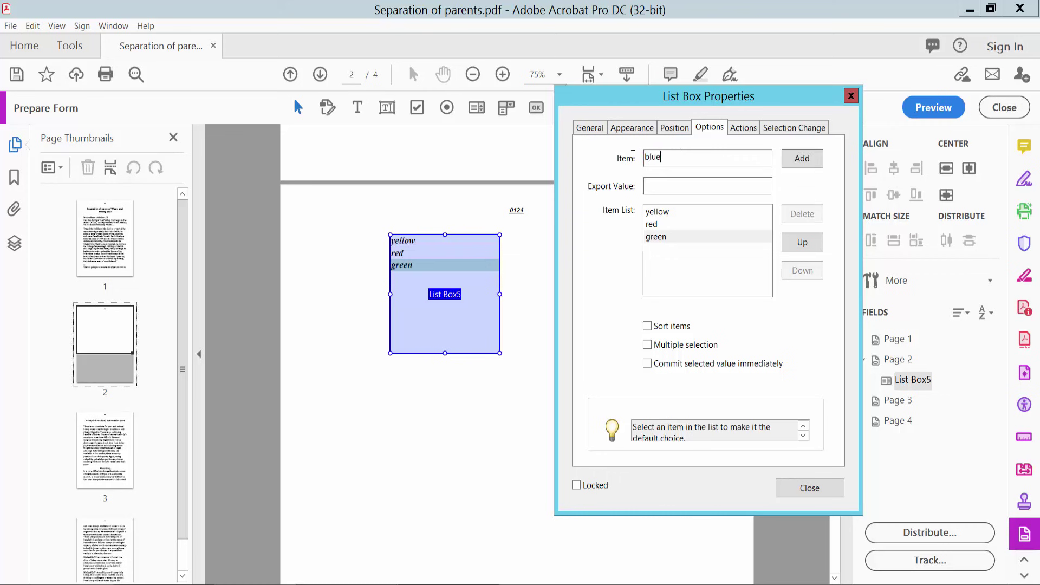
{"action": "left_click", "coordinate": [808, 158]}
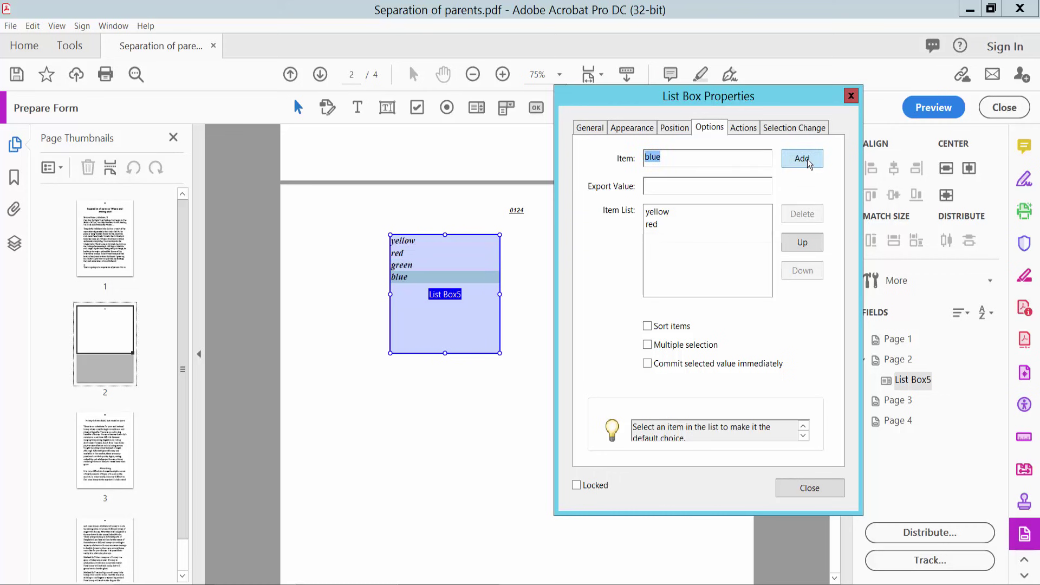
- Reorder the items to green, yellow, red, blue
{"action": "left_click", "coordinate": [664, 241]}
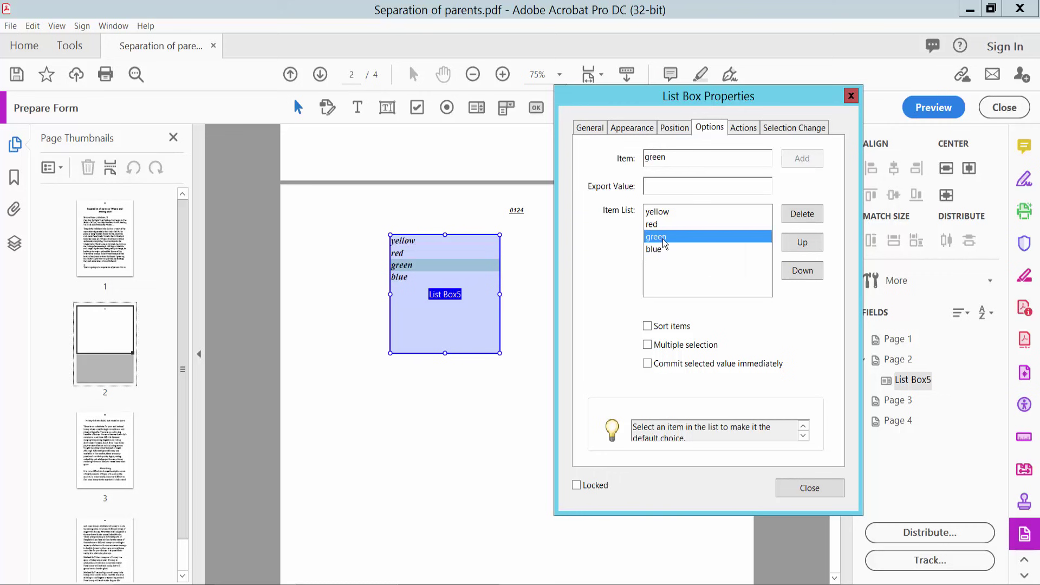
{"action": "left_click", "coordinate": [806, 242]}
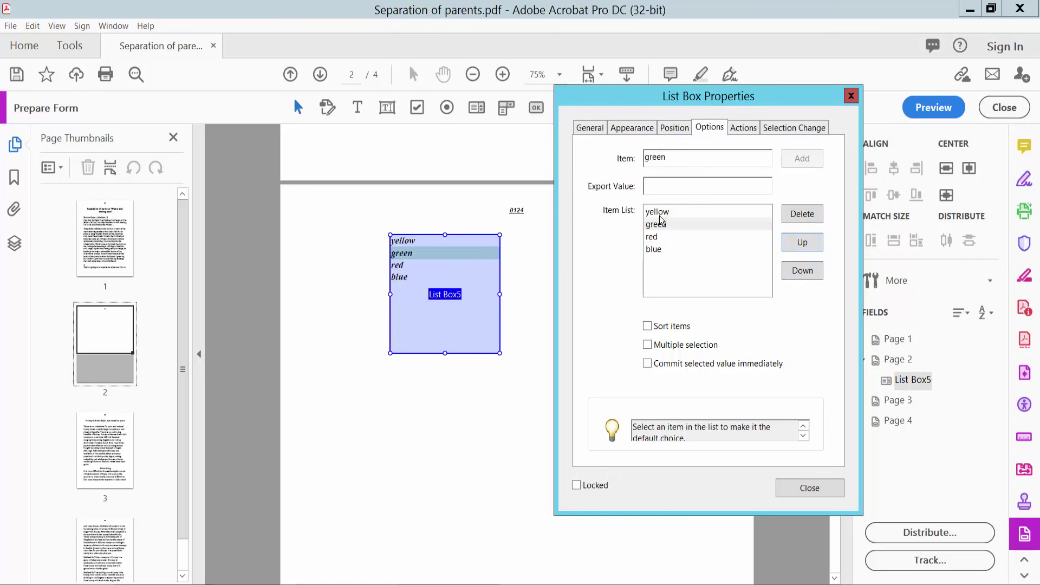
{"action": "left_click", "coordinate": [659, 213]}
{"action": "left_click", "coordinate": [804, 271]}
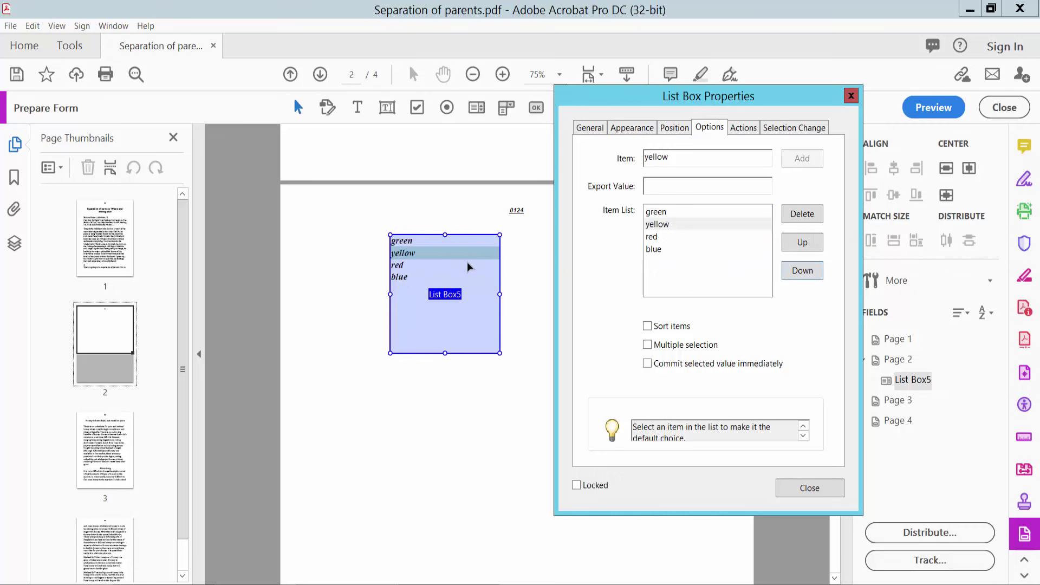
- Close the properties and preview the list box, trying its green, red, blue and yellow entries
{"action": "left_click", "coordinate": [808, 490]}
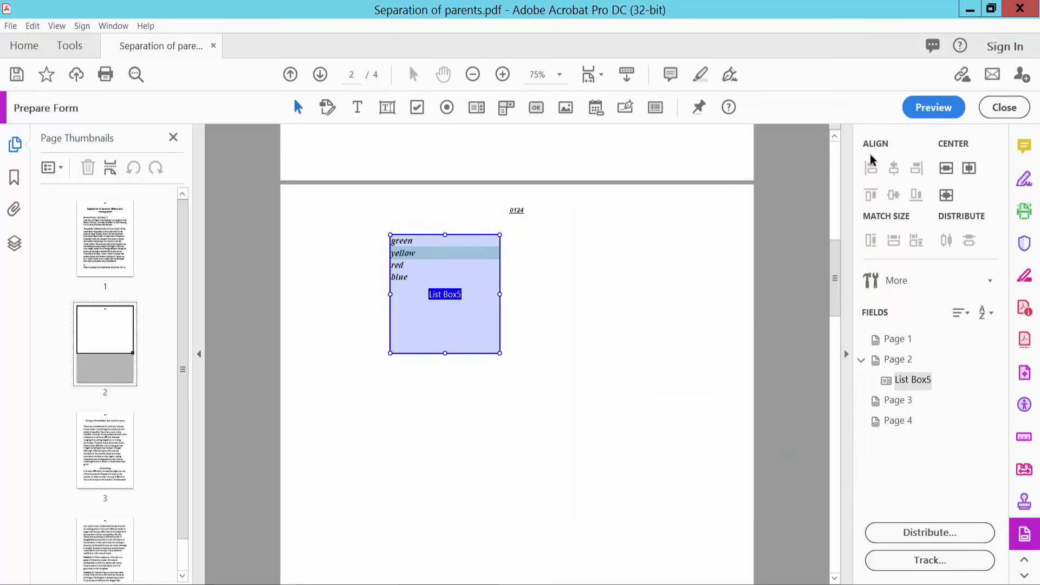
{"action": "left_click", "coordinate": [935, 107]}
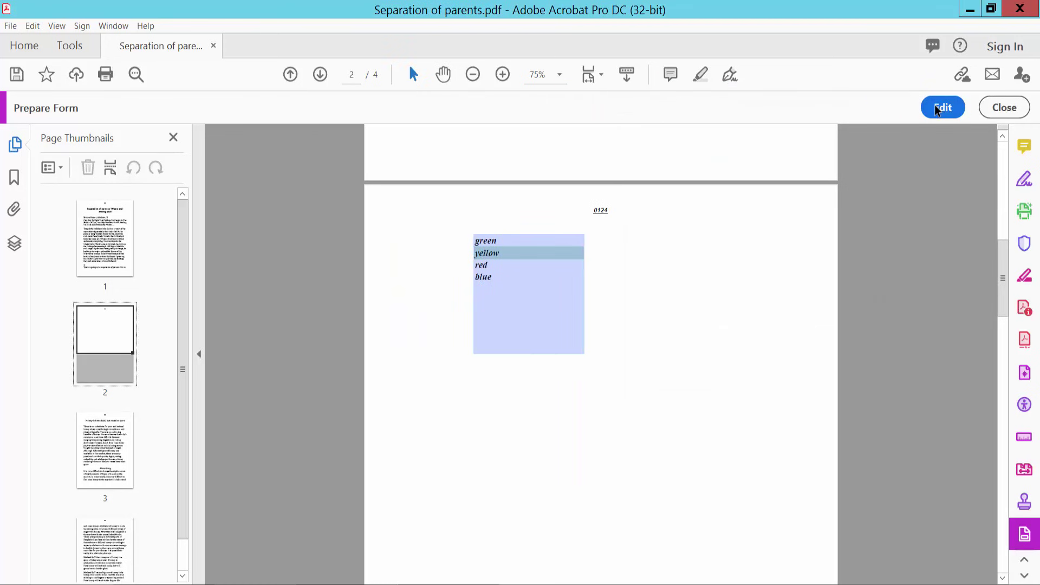
{"action": "left_click", "coordinate": [480, 242]}
{"action": "left_click", "coordinate": [489, 265]}
{"action": "left_click", "coordinate": [483, 272]}
{"action": "left_click", "coordinate": [487, 253]}
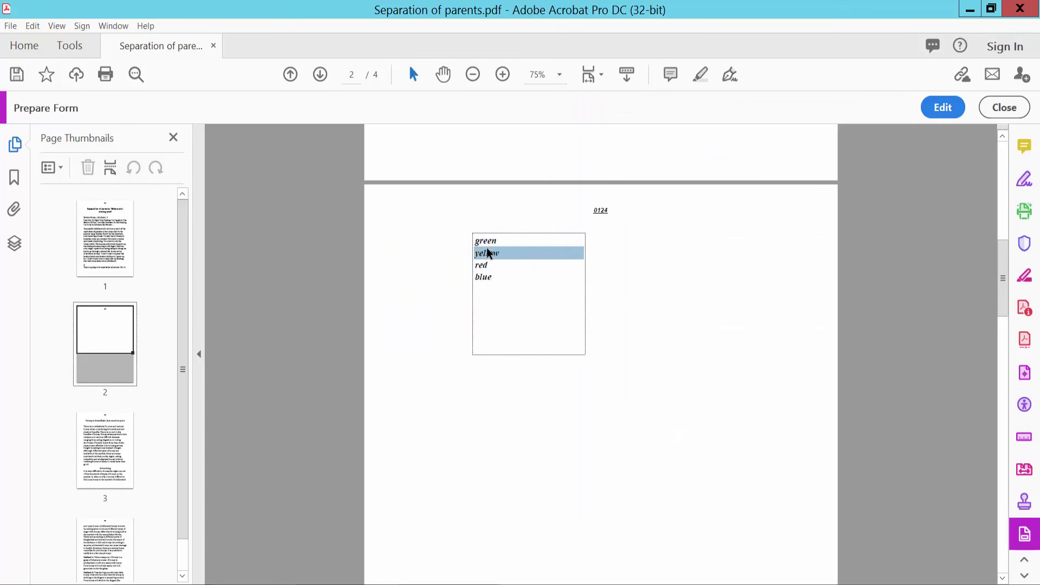
{"action": "left_click", "coordinate": [483, 265]}
{"action": "left_click", "coordinate": [484, 276]}
- Back in edit mode, set the list box's item text to 24 pt and red
{"action": "left_click", "coordinate": [945, 110]}
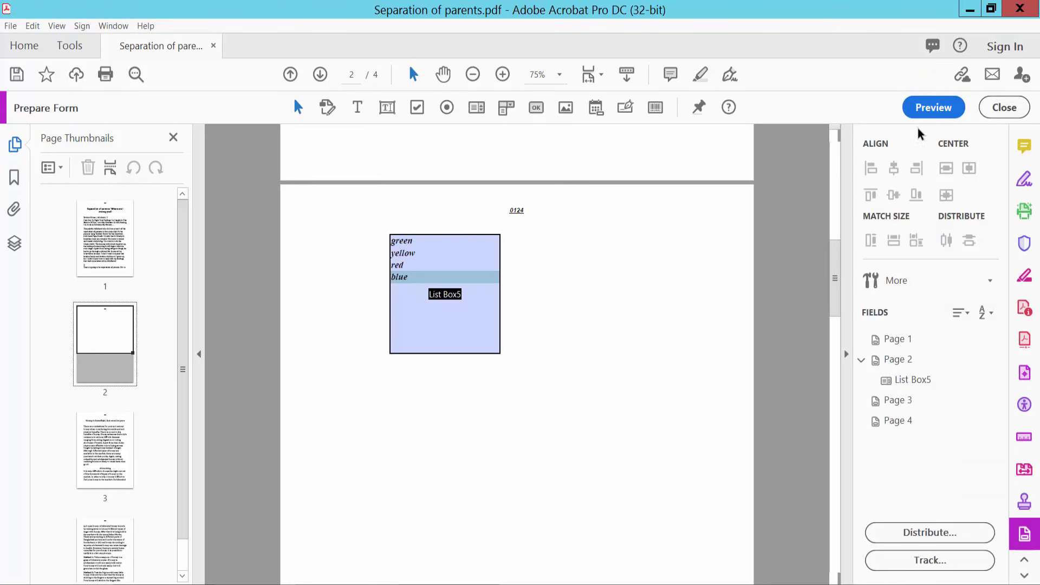
{"action": "right_click", "coordinate": [431, 254]}
{"action": "left_click", "coordinate": [476, 230]}
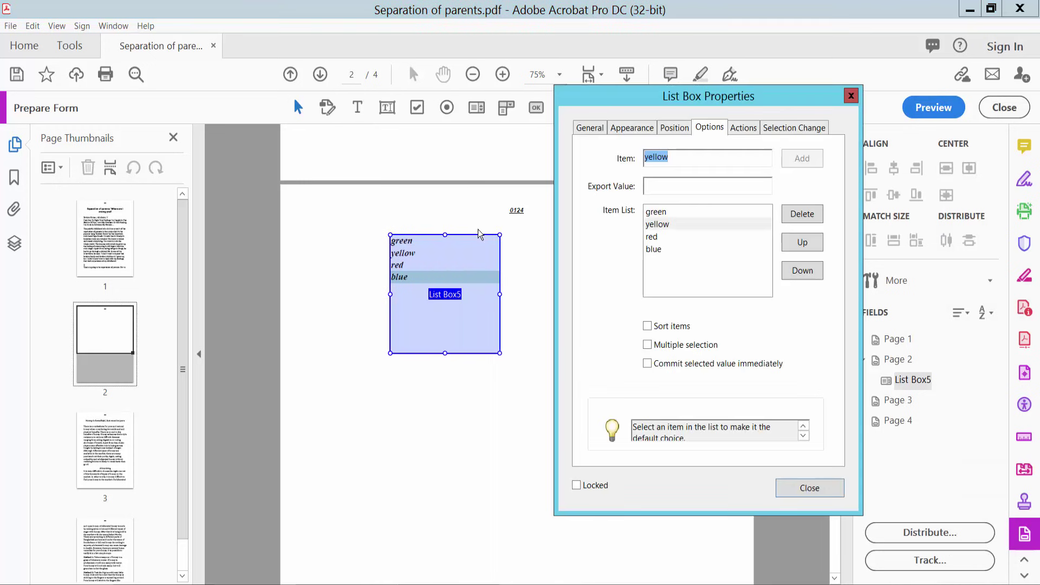
{"action": "left_click", "coordinate": [628, 129]}
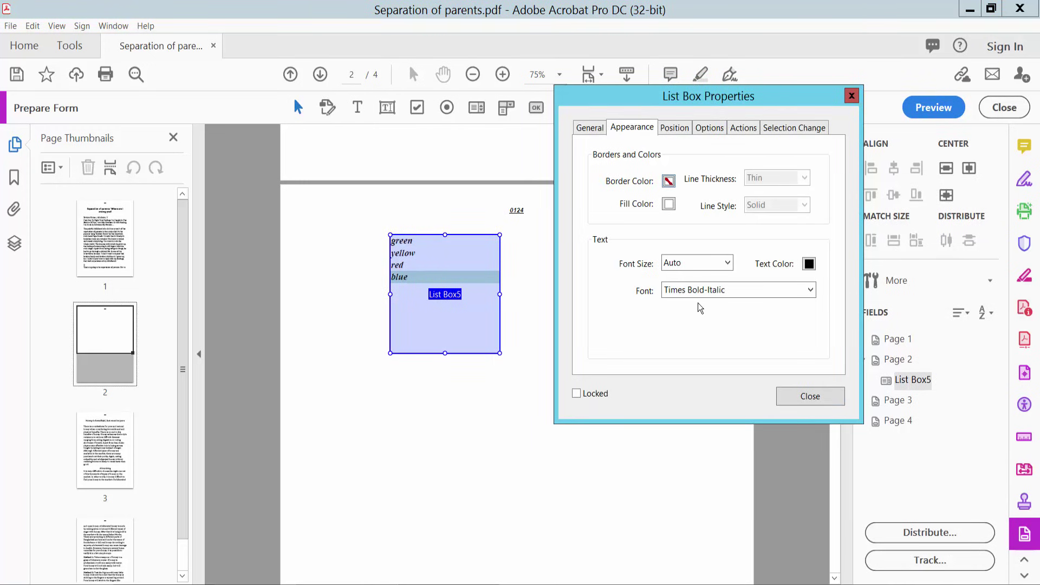
{"action": "left_click", "coordinate": [729, 264]}
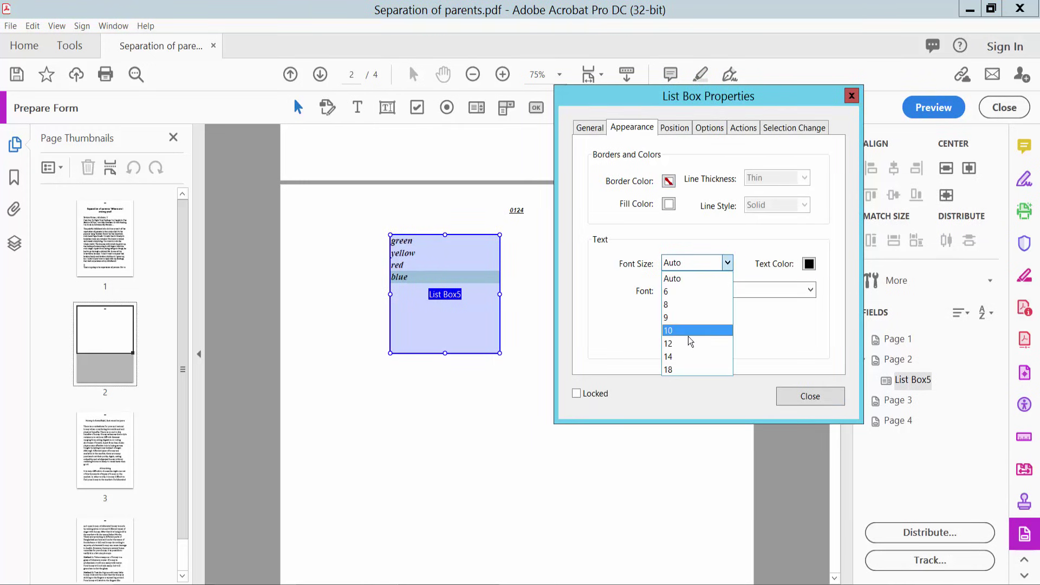
{"action": "left_click", "coordinate": [674, 369]}
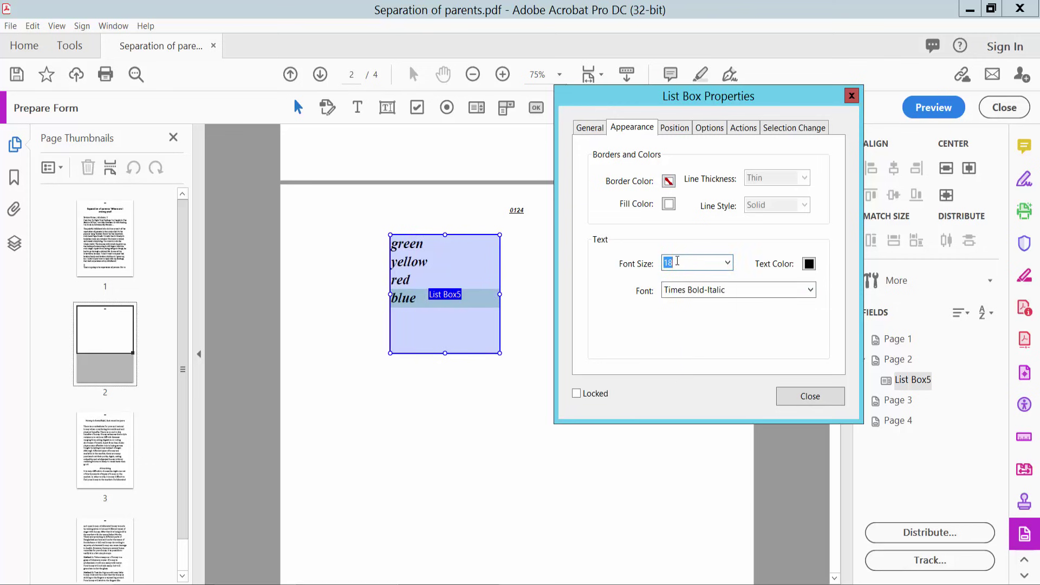
{"action": "type", "text": "24"}
{"action": "key", "text": "Return"}
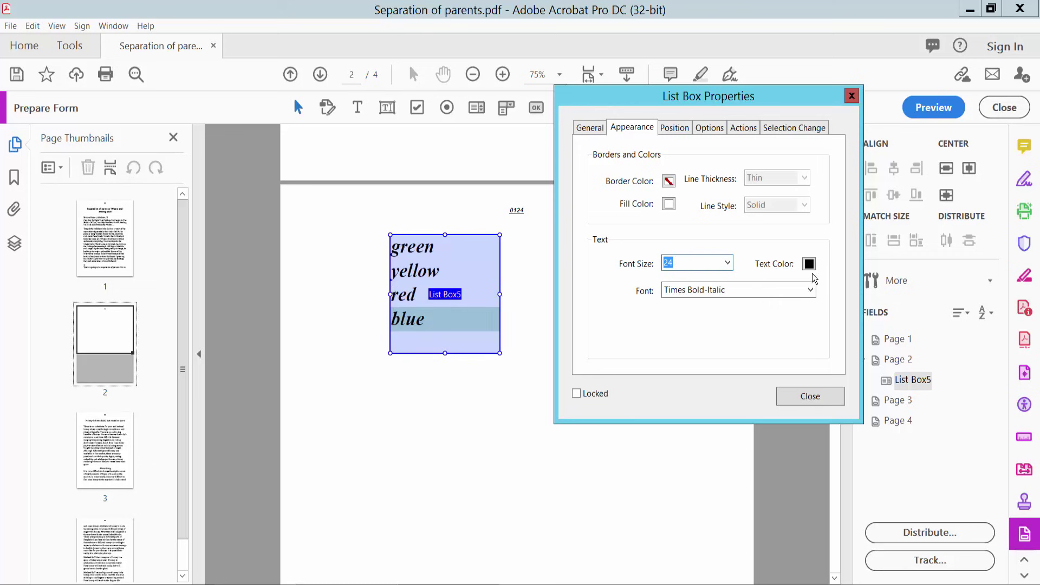
{"action": "left_click", "coordinate": [809, 265]}
{"action": "left_click", "coordinate": [832, 290]}
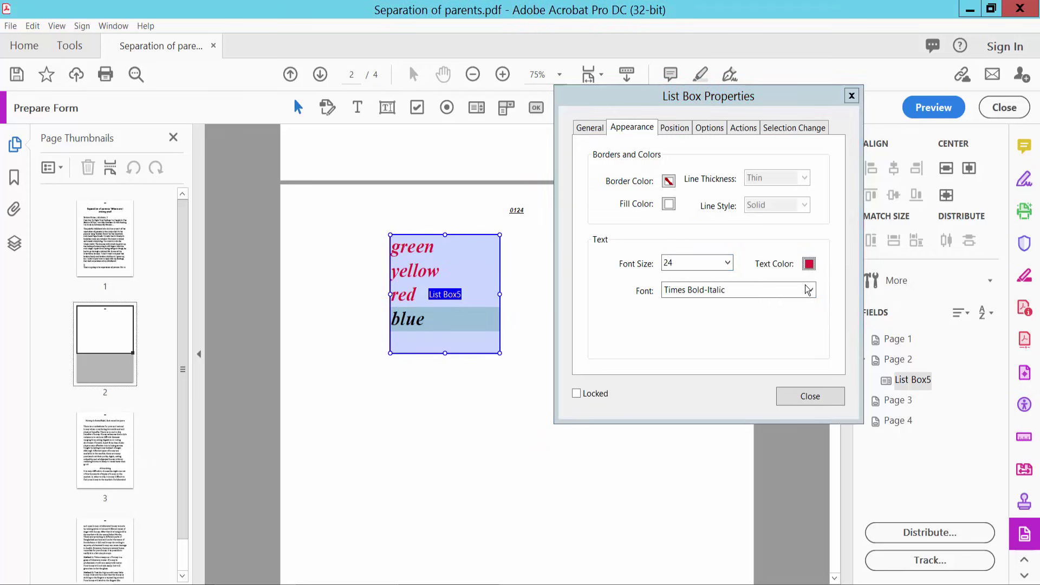
- Preview the restyled list box, selecting green, yellow, red and blue in turn
{"action": "left_click", "coordinate": [811, 396]}
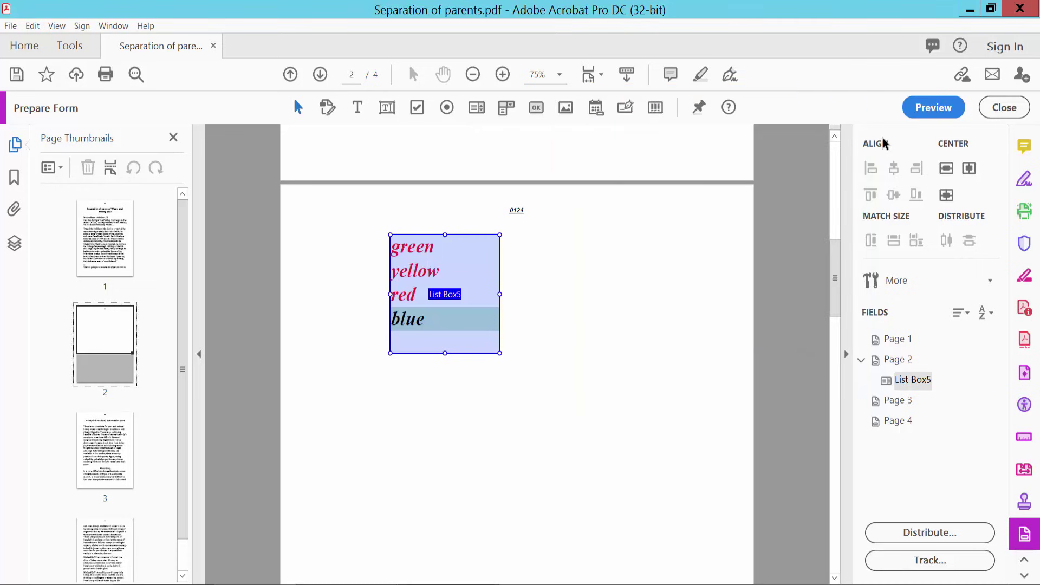
{"action": "left_click", "coordinate": [925, 110]}
{"action": "left_click", "coordinate": [496, 254]}
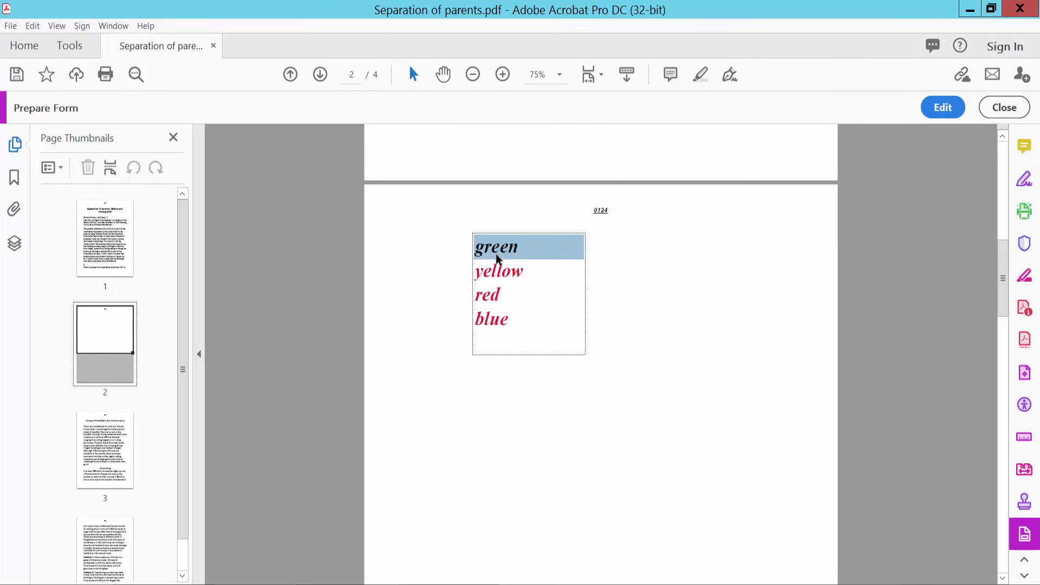
{"action": "left_click", "coordinate": [497, 274]}
{"action": "left_click", "coordinate": [498, 293]}
{"action": "left_click", "coordinate": [492, 318]}
{"action": "left_click", "coordinate": [496, 249]}
{"action": "left_click", "coordinate": [500, 274]}
{"action": "left_click", "coordinate": [492, 319]}
{"action": "left_click", "coordinate": [488, 295]}
{"action": "left_click", "coordinate": [496, 273]}
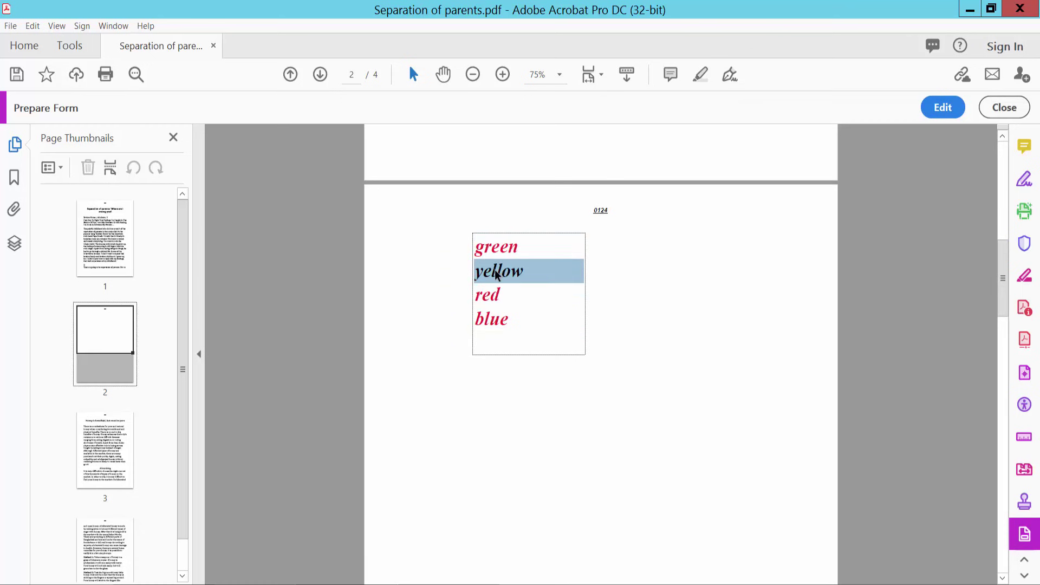
{"action": "left_click", "coordinate": [499, 252]}
{"action": "scroll", "coordinate": [622, 269], "scroll_direction": "up", "scroll_amount": 3}
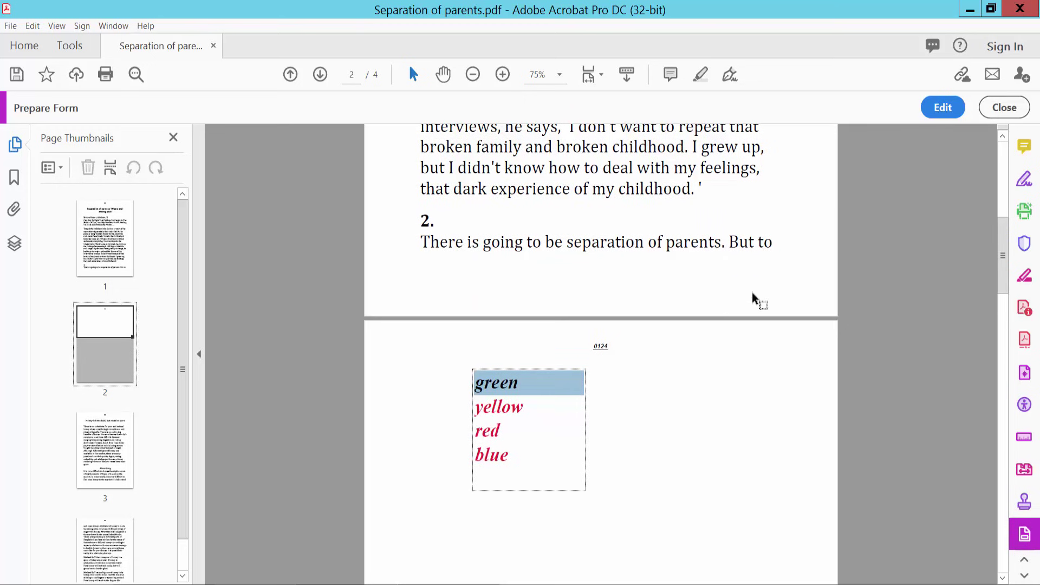
- Return to form editing and delete the colour list box
{"action": "left_click", "coordinate": [942, 107]}
{"action": "left_click", "coordinate": [440, 398]}
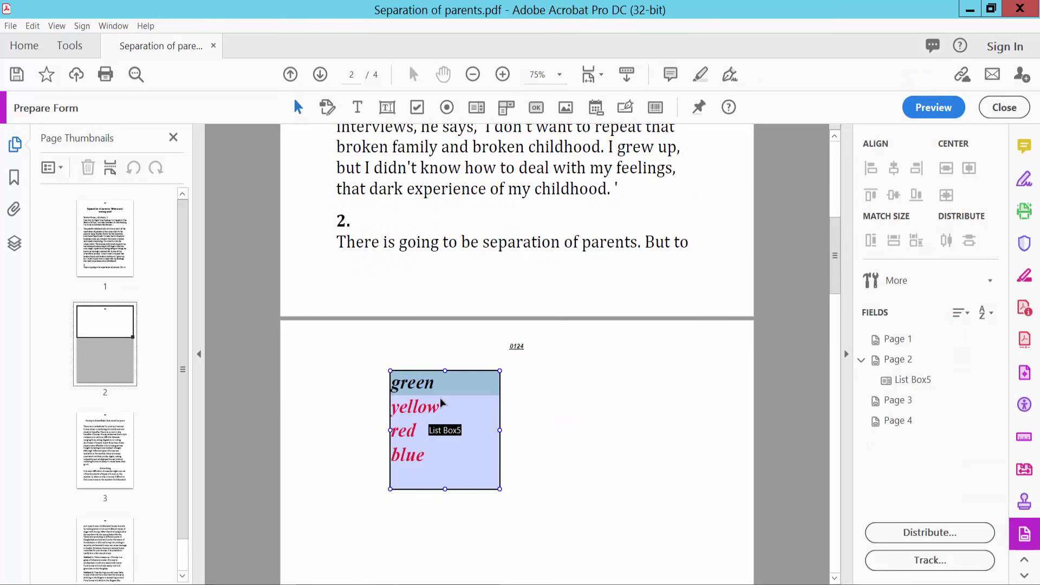
{"action": "right_click", "coordinate": [440, 398]}
{"action": "left_click", "coordinate": [480, 212]}
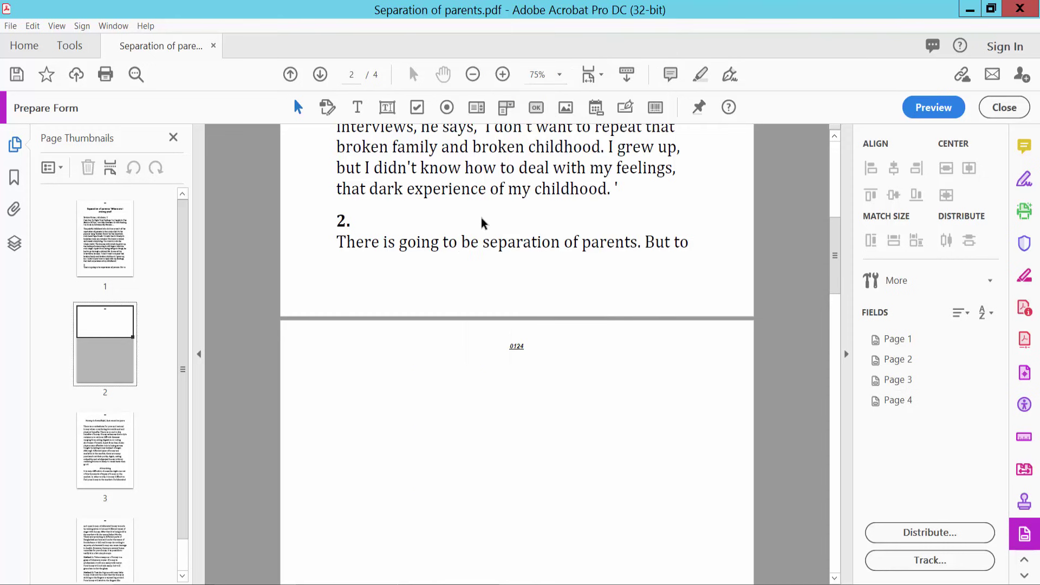
- Draw a dropdown field below the page number and open its properties
{"action": "scroll", "coordinate": [596, 374], "scroll_direction": "down", "scroll_amount": 4}
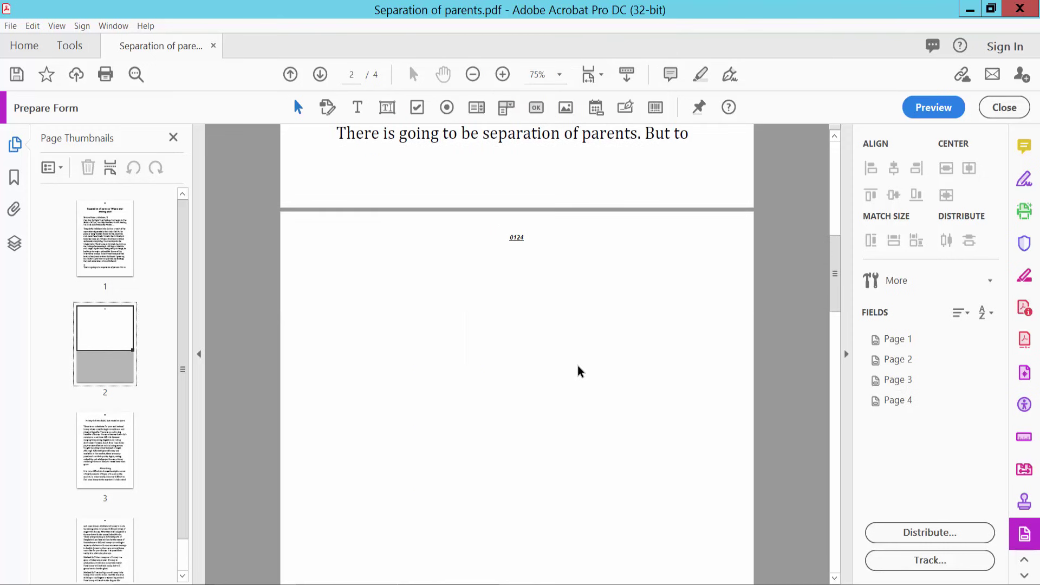
{"action": "left_click", "coordinate": [505, 108]}
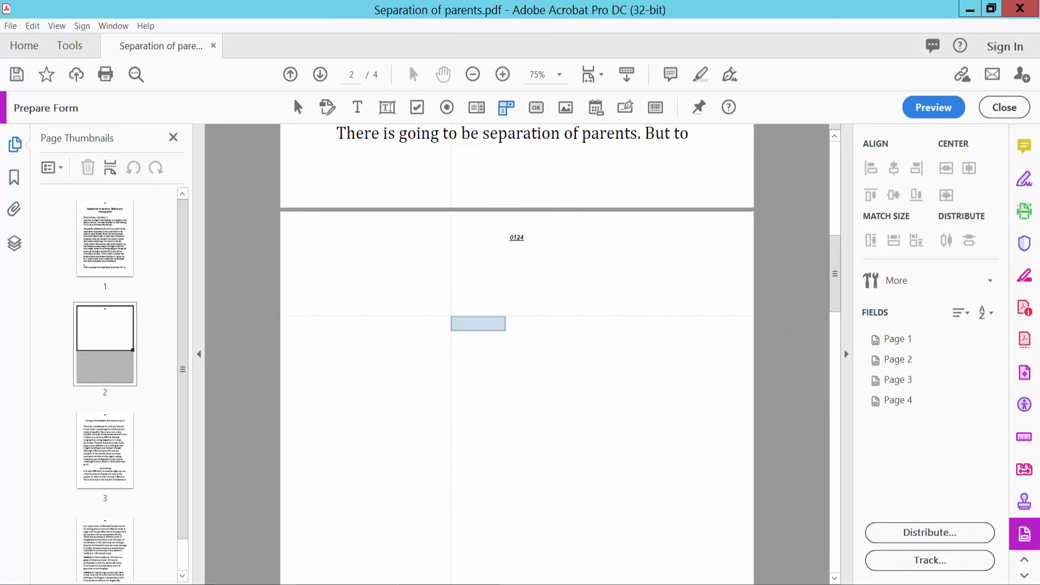
{"action": "left_click_drag", "start_coordinate": [433, 274], "coordinate": [508, 382]}
{"action": "right_click", "coordinate": [467, 302]}
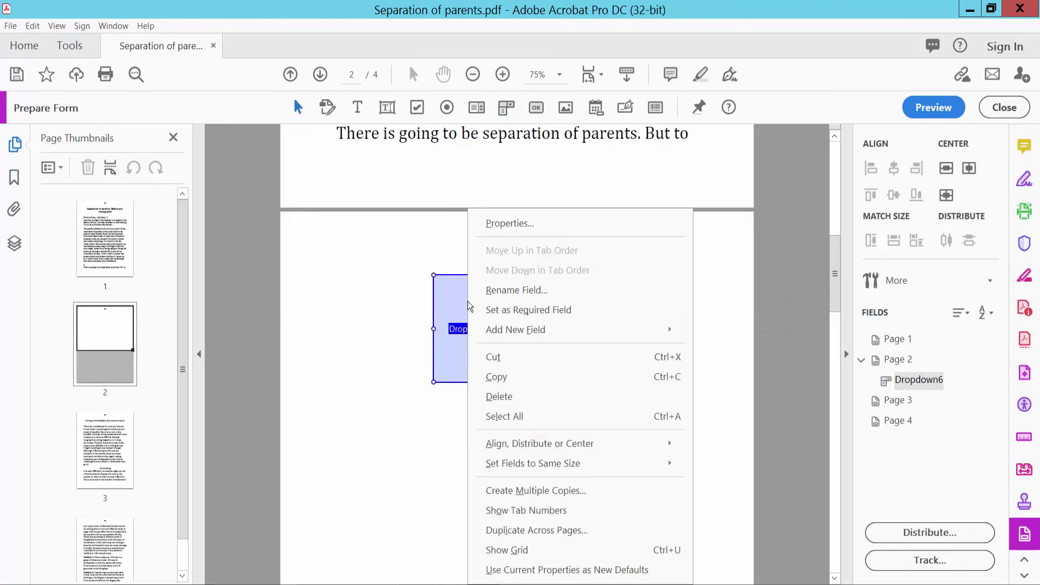
{"action": "left_click", "coordinate": [511, 224]}
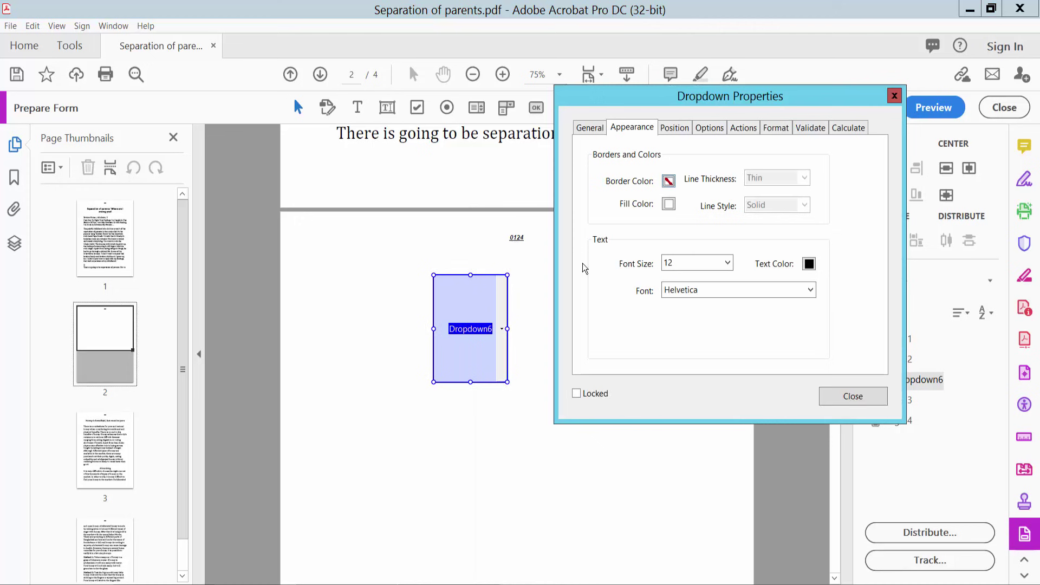
- Set the dropdown's font size to 18 and text colour to red, then view its Options tab
{"action": "left_click", "coordinate": [727, 263]}
{"action": "left_click", "coordinate": [680, 270]}
{"action": "left_click", "coordinate": [727, 263]}
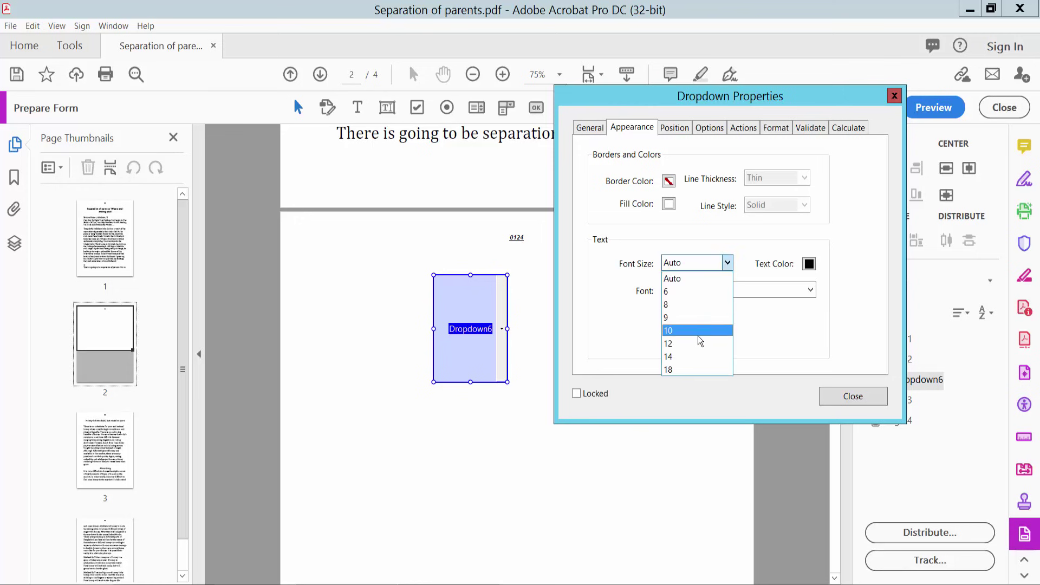
{"action": "left_click", "coordinate": [675, 369]}
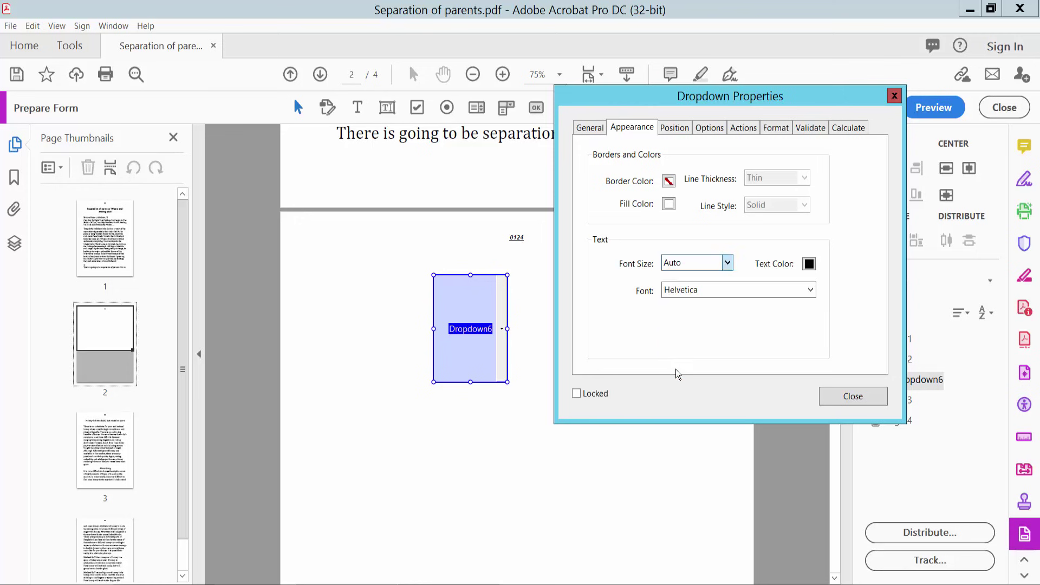
{"action": "left_click", "coordinate": [809, 264]}
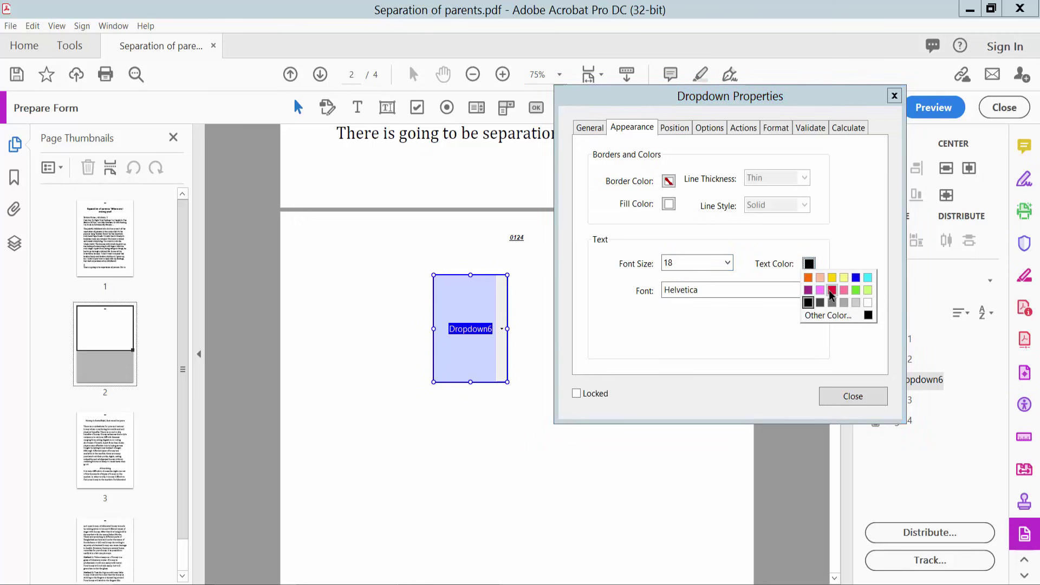
{"action": "left_click", "coordinate": [831, 291]}
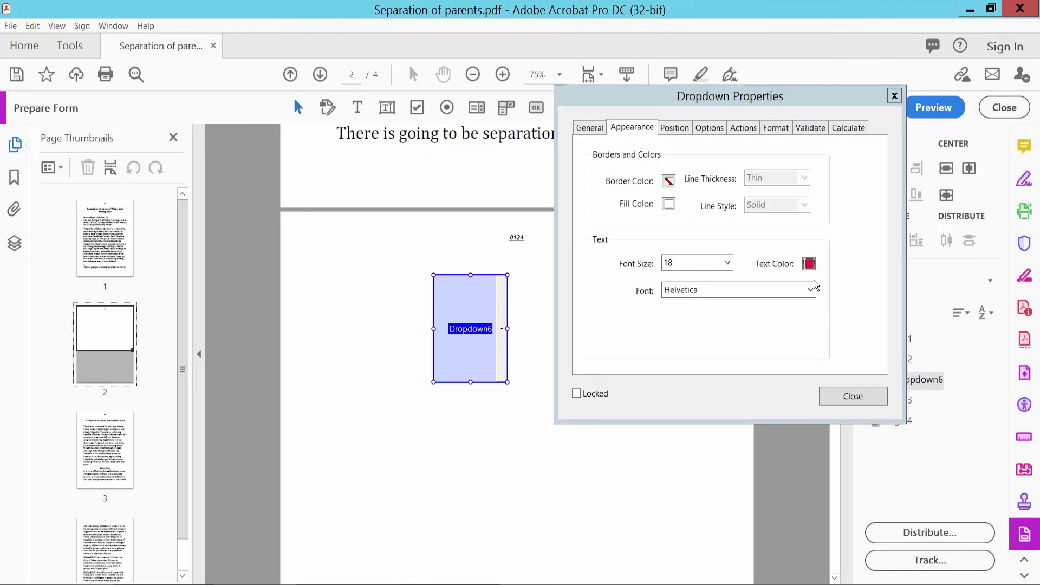
{"action": "left_click", "coordinate": [594, 129]}
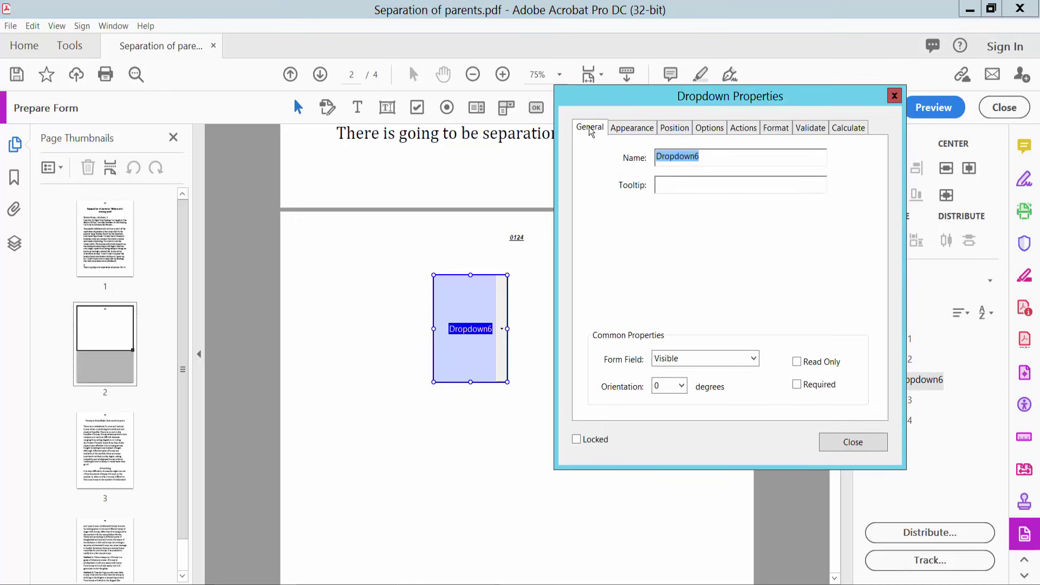
{"action": "left_click", "coordinate": [673, 128]}
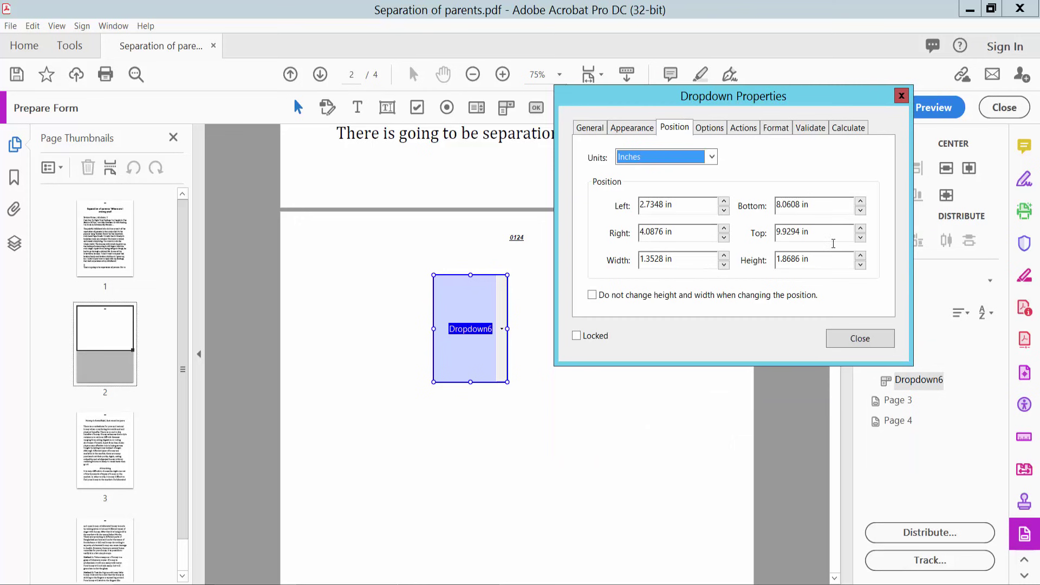
{"action": "left_click", "coordinate": [710, 128]}
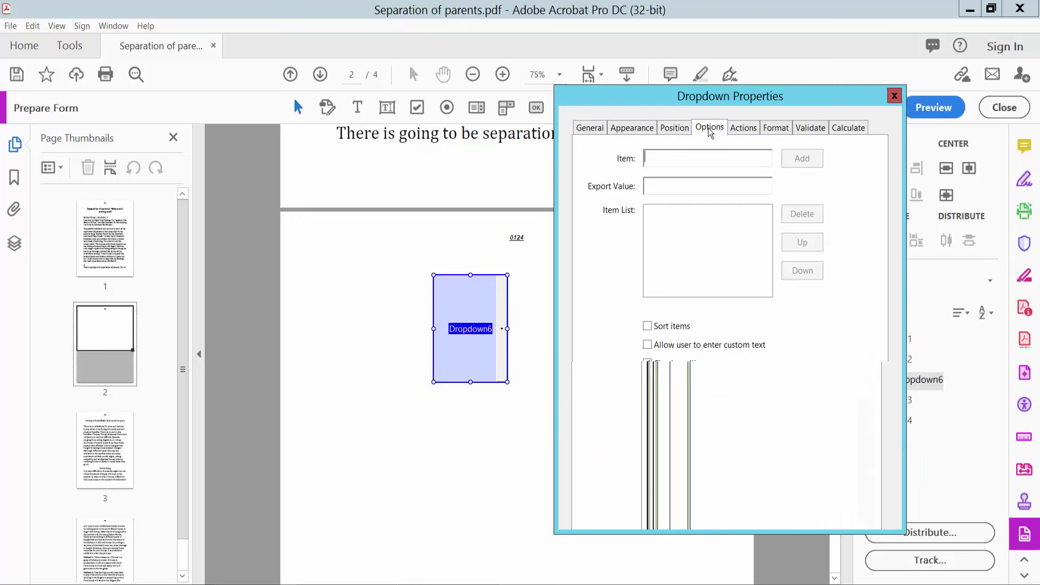
- Add the items s, m, l, lx and lxx to the dropdown list
{"action": "left_click", "coordinate": [699, 158]}
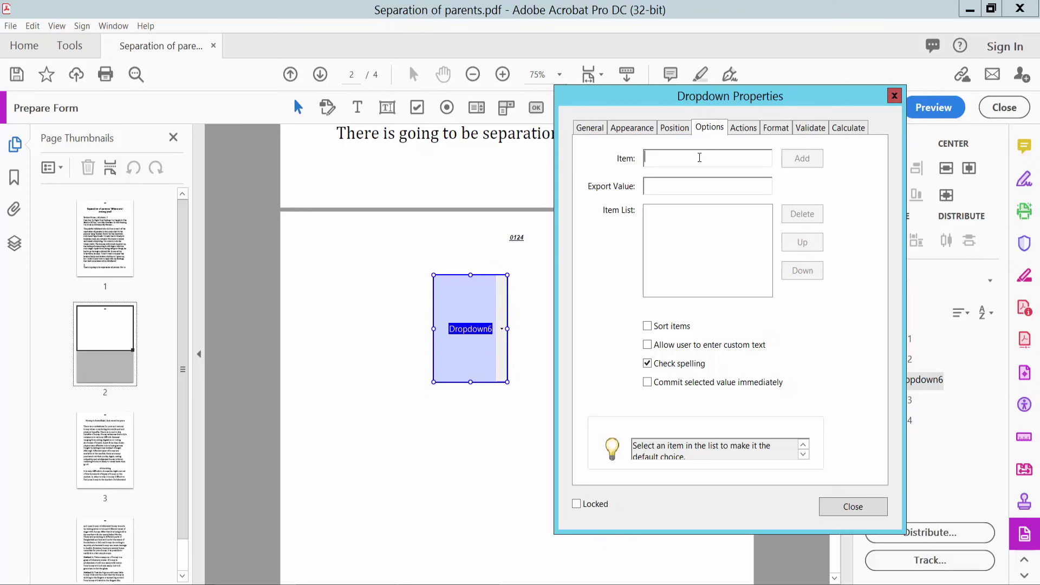
{"action": "type", "text": "s"}
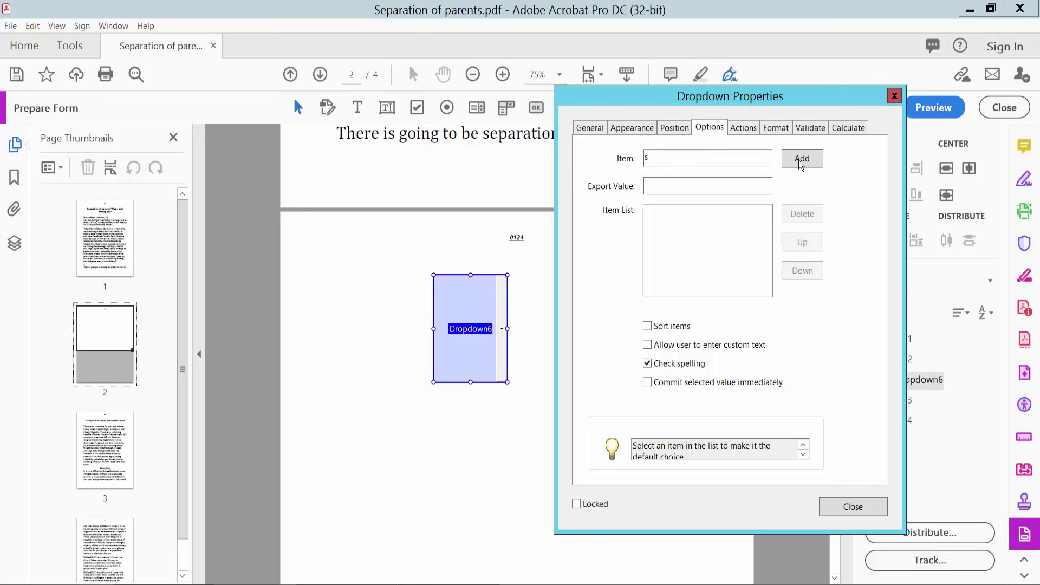
{"action": "left_click", "coordinate": [800, 164]}
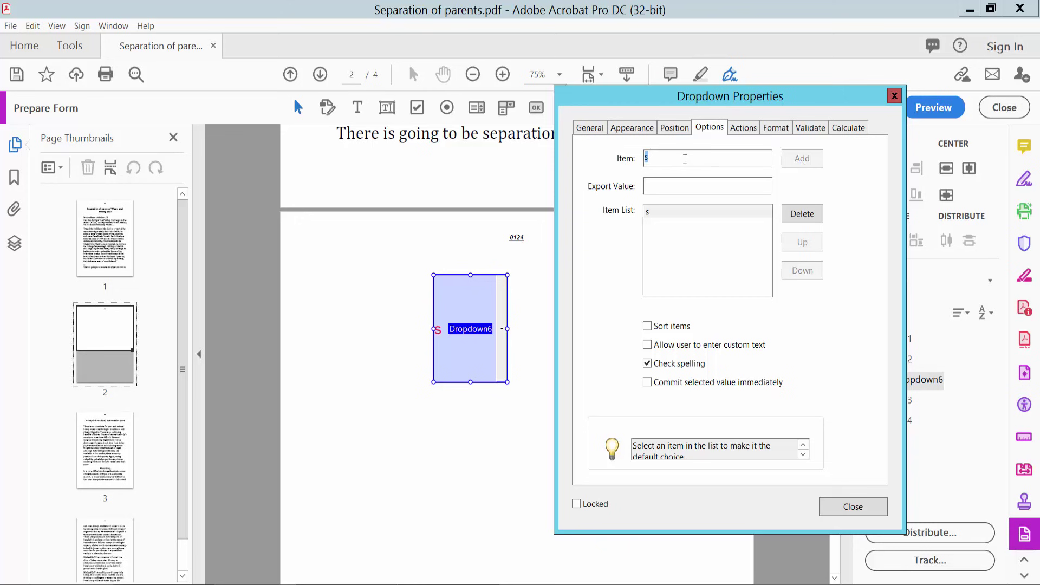
{"action": "type", "text": "m"}
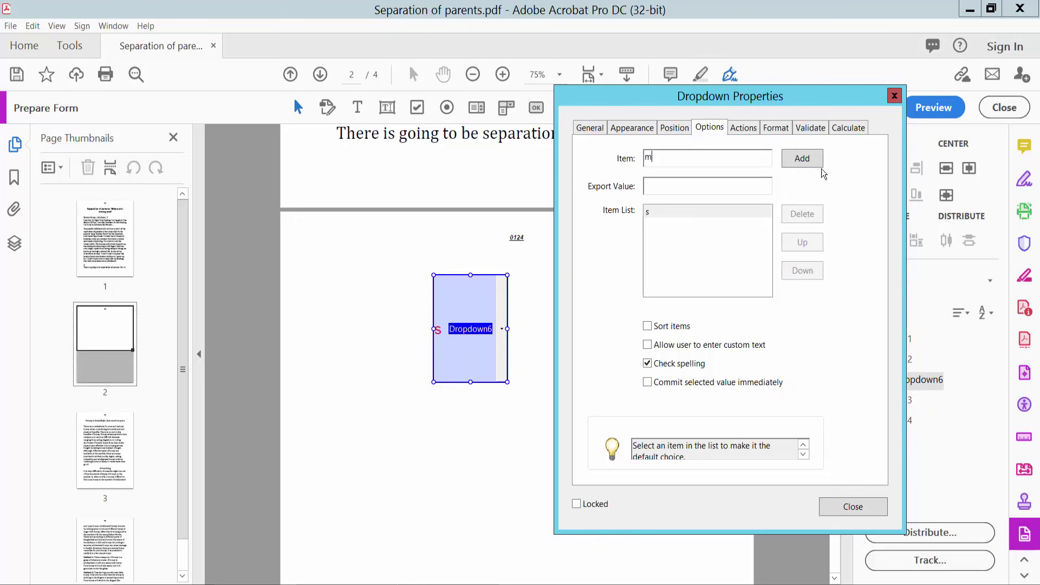
{"action": "left_click", "coordinate": [816, 162]}
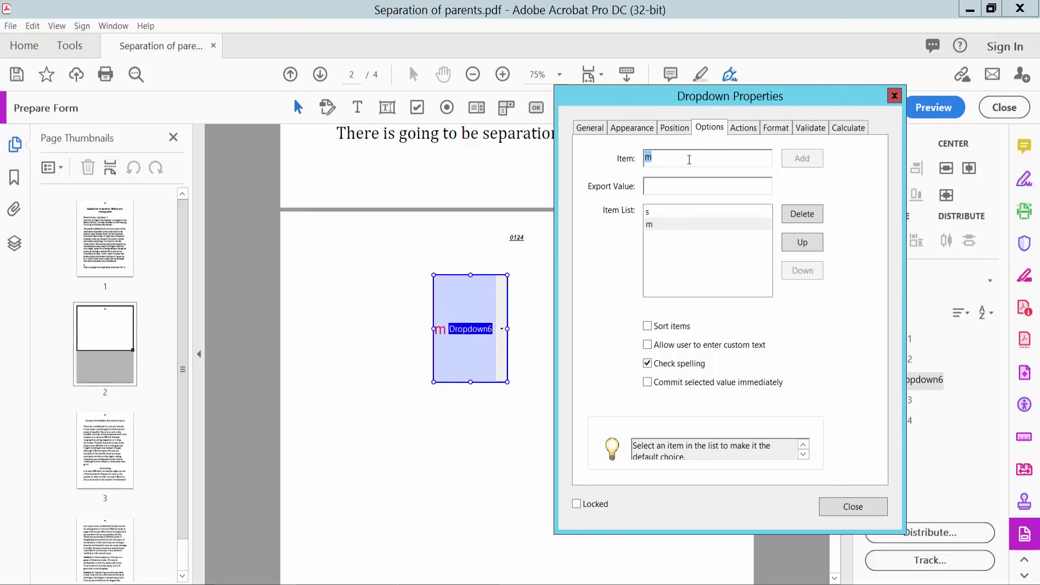
{"action": "type", "text": "l"}
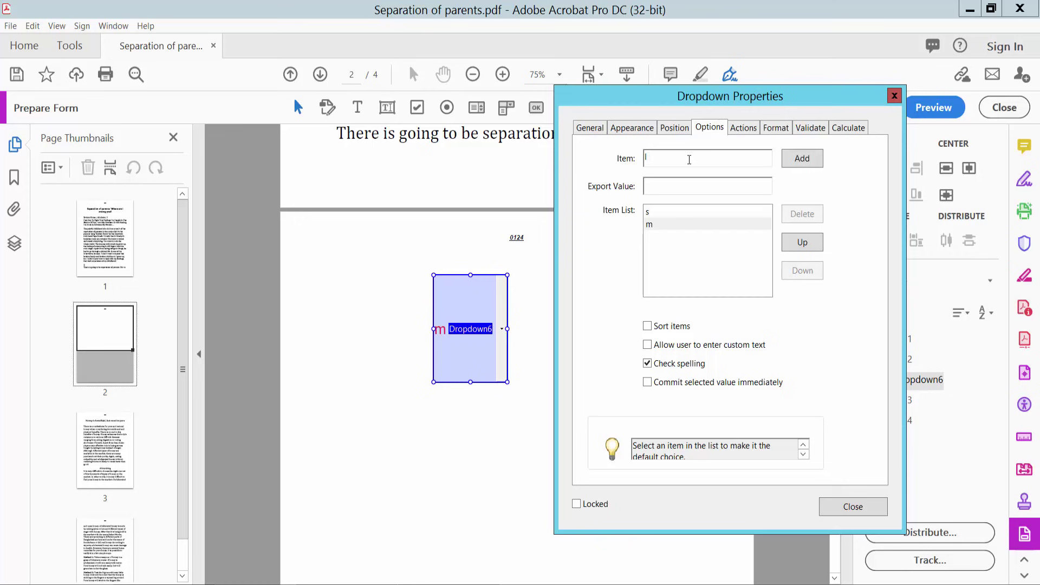
{"action": "left_click", "coordinate": [816, 160]}
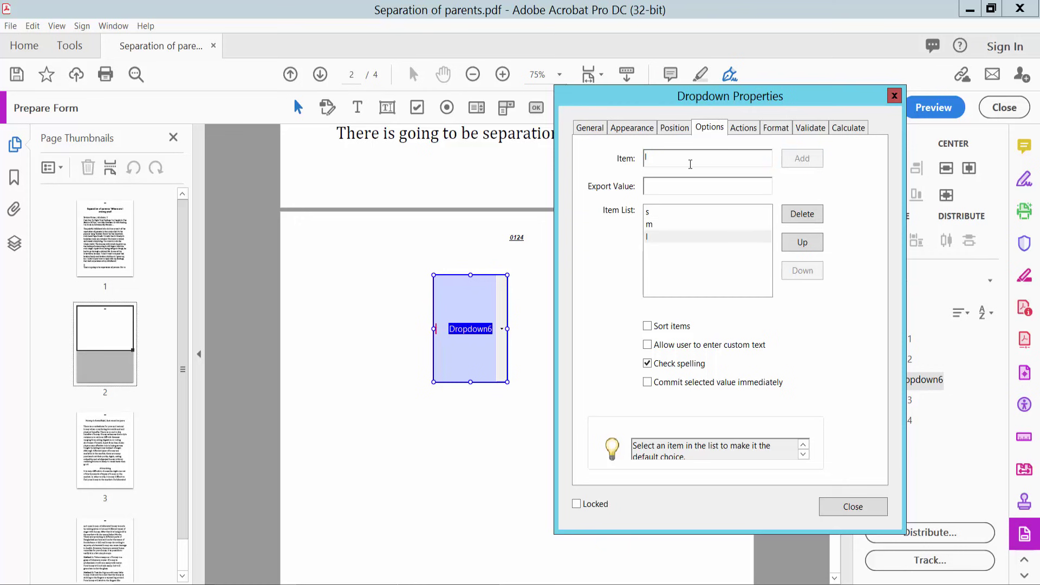
{"action": "type", "text": "x"}
{"action": "left_click", "coordinate": [813, 159]}
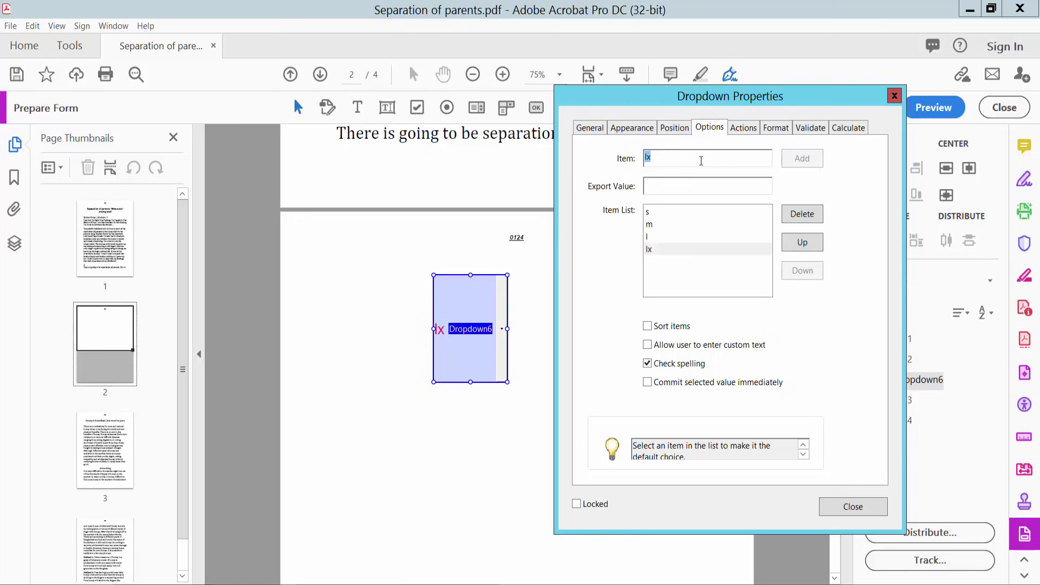
{"action": "type", "text": "x"}
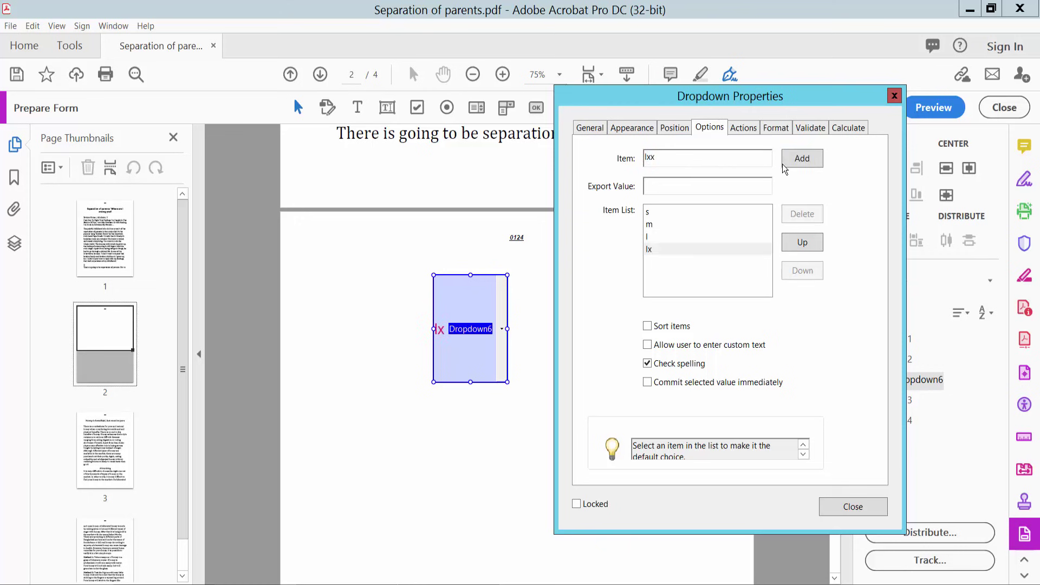
{"action": "left_click", "coordinate": [808, 158]}
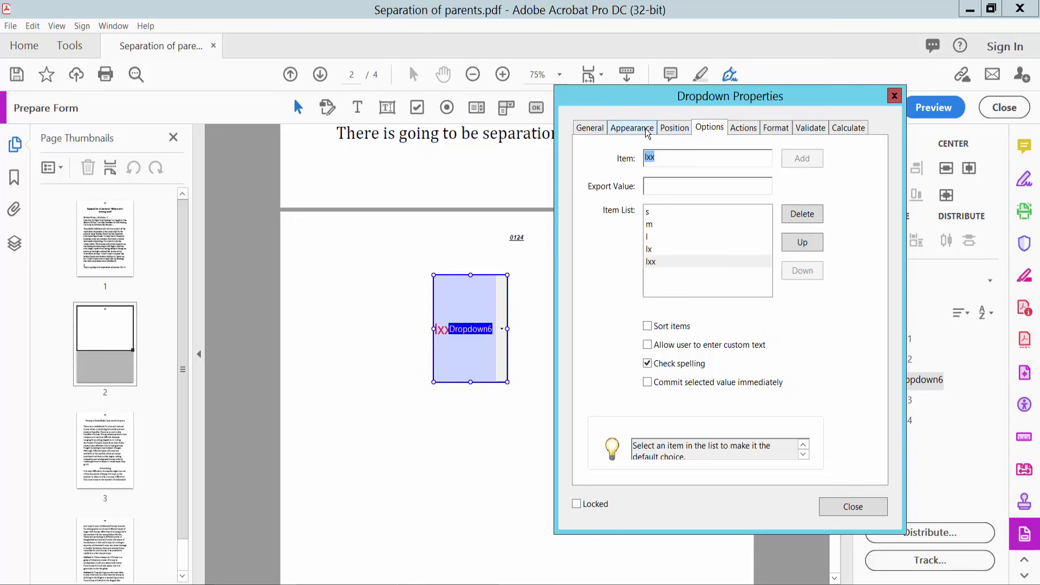
- Set the dropdown font to Times Bold and close its properties
{"action": "left_click", "coordinate": [645, 128]}
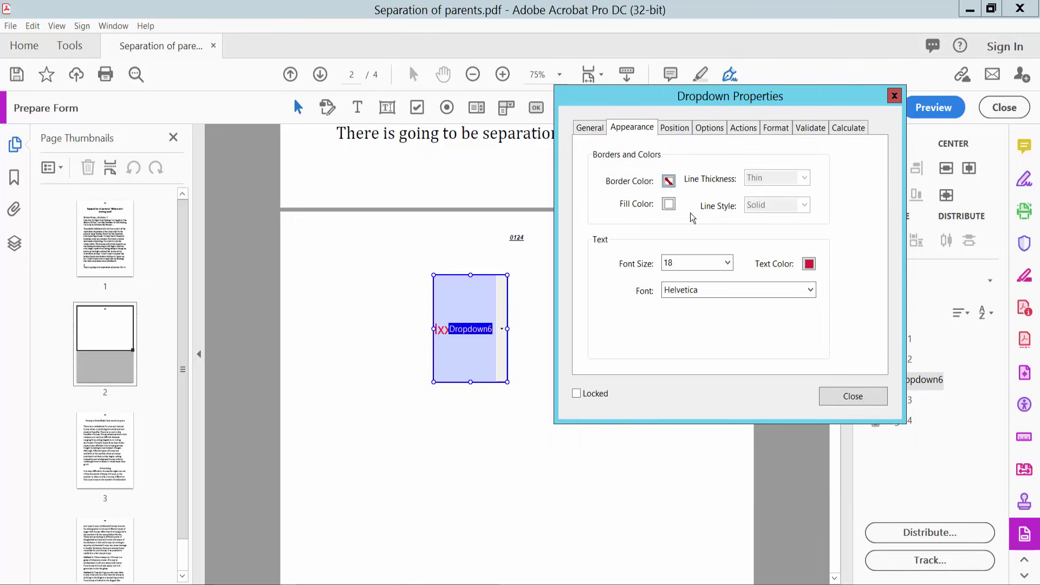
{"action": "left_click", "coordinate": [810, 290]}
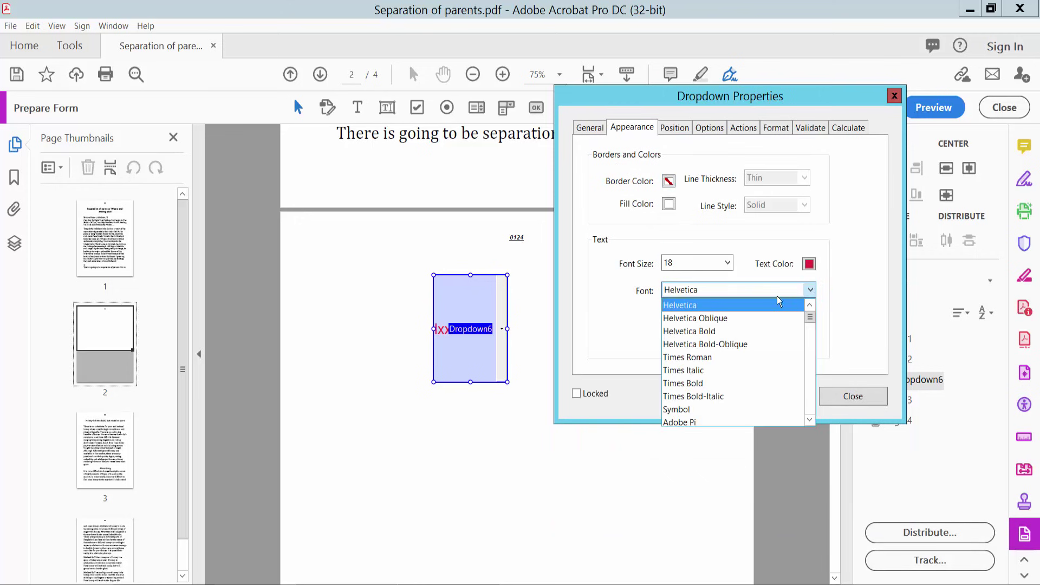
{"action": "left_click", "coordinate": [694, 383]}
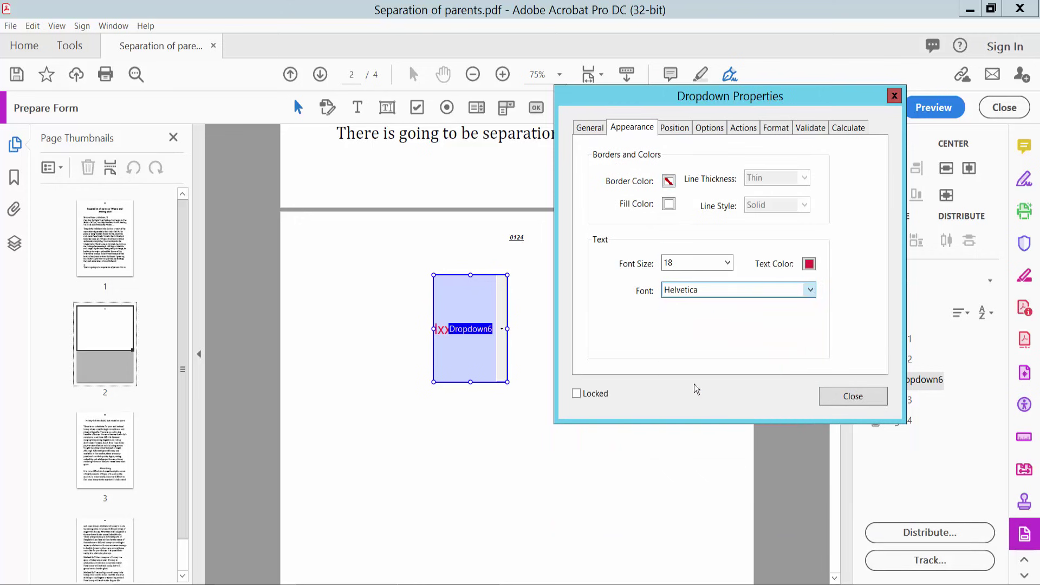
{"action": "left_click", "coordinate": [850, 401]}
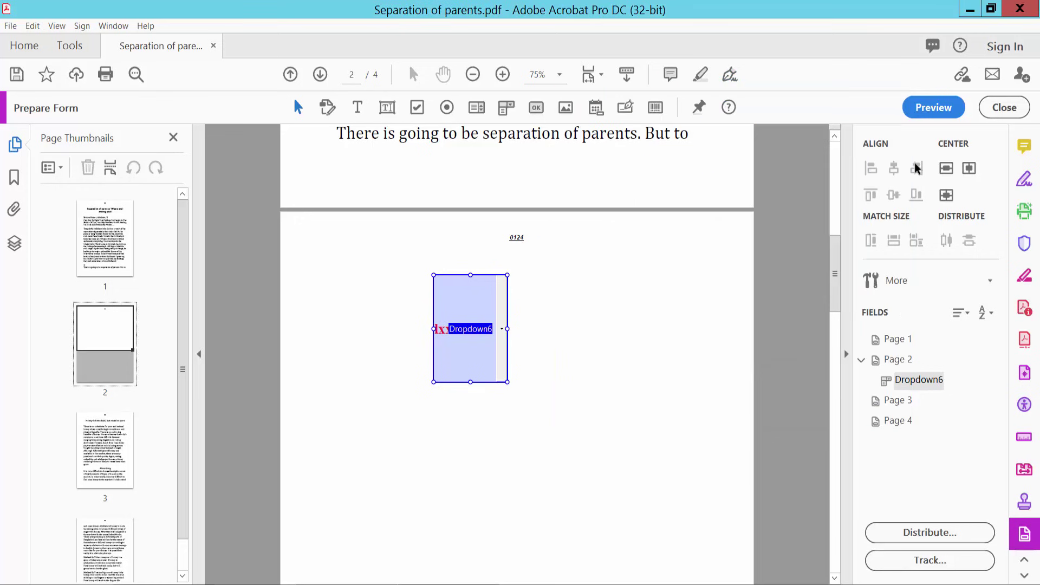
- Preview the dropdown, choose m then lx, and return to edit mode
{"action": "left_click", "coordinate": [927, 107]}
{"action": "left_click", "coordinate": [583, 343]}
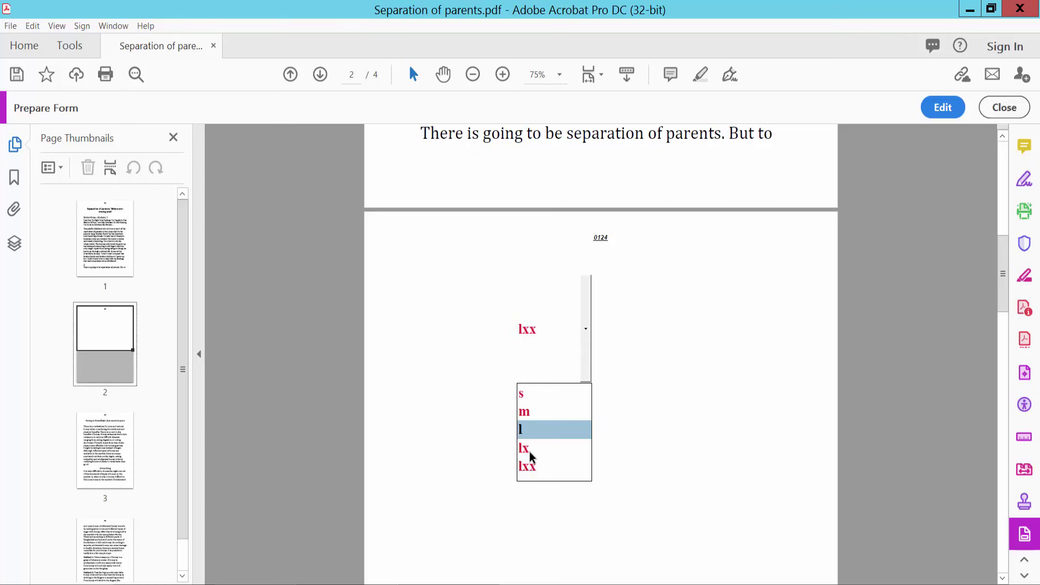
{"action": "left_click", "coordinate": [528, 414]}
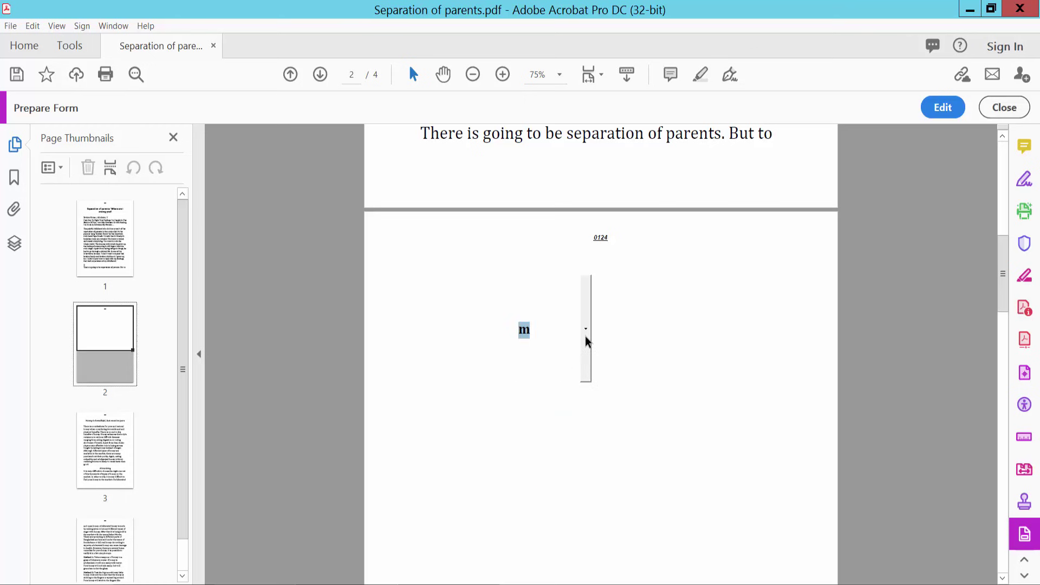
{"action": "left_click", "coordinate": [586, 336]}
{"action": "left_click", "coordinate": [523, 447]}
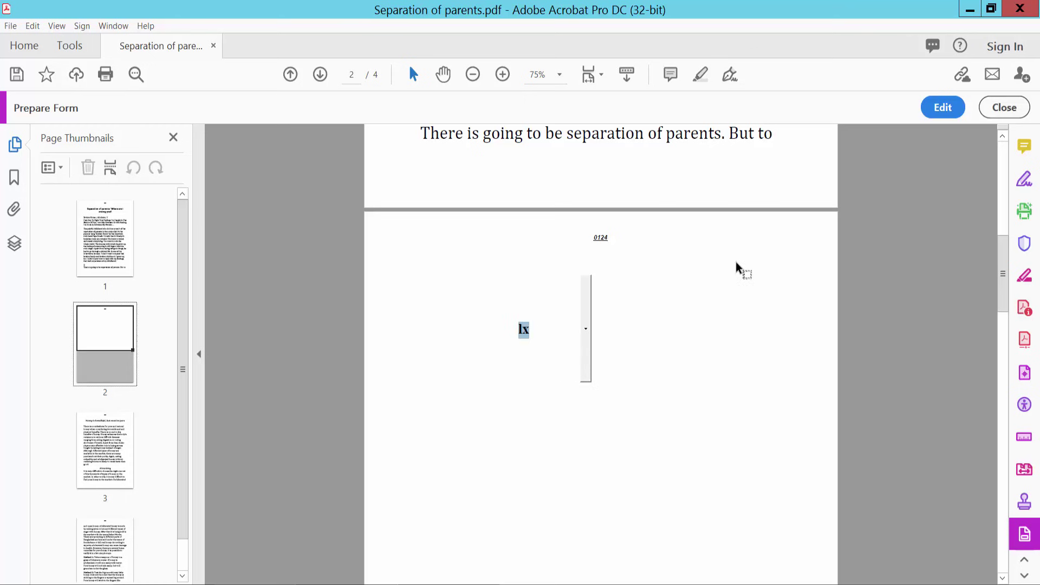
{"action": "left_click", "coordinate": [941, 109]}
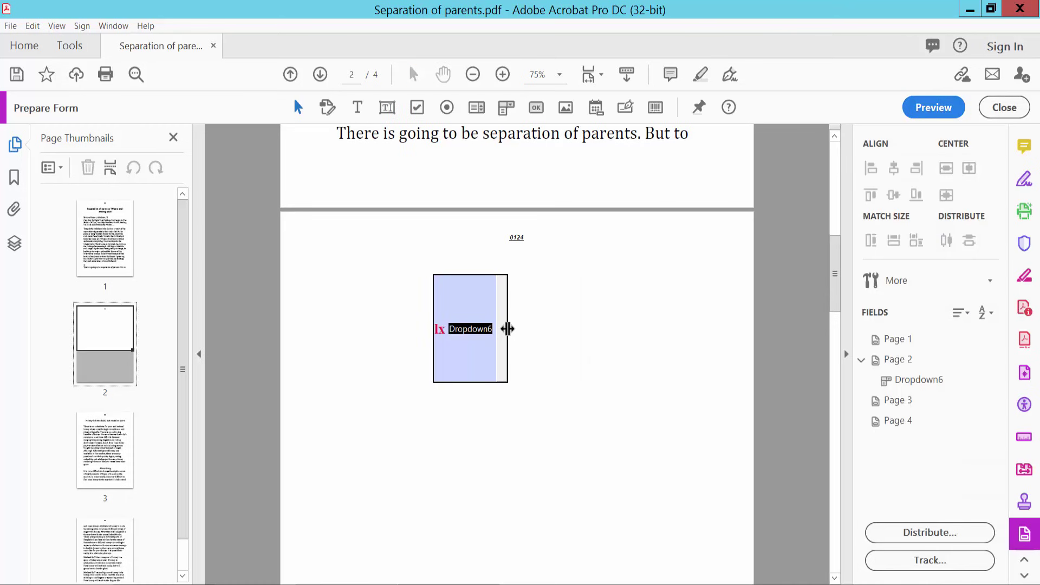
- Widen and shorten the dropdown field, then set its font size to 30 pt
{"action": "left_click_drag", "start_coordinate": [508, 330], "coordinate": [560, 329]}
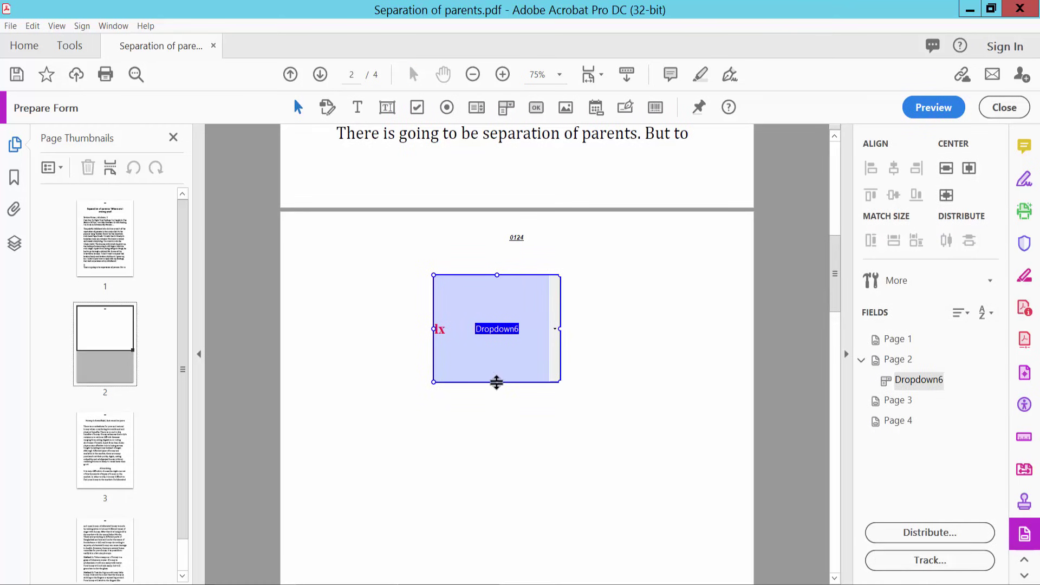
{"action": "left_click_drag", "start_coordinate": [494, 379], "coordinate": [507, 310]}
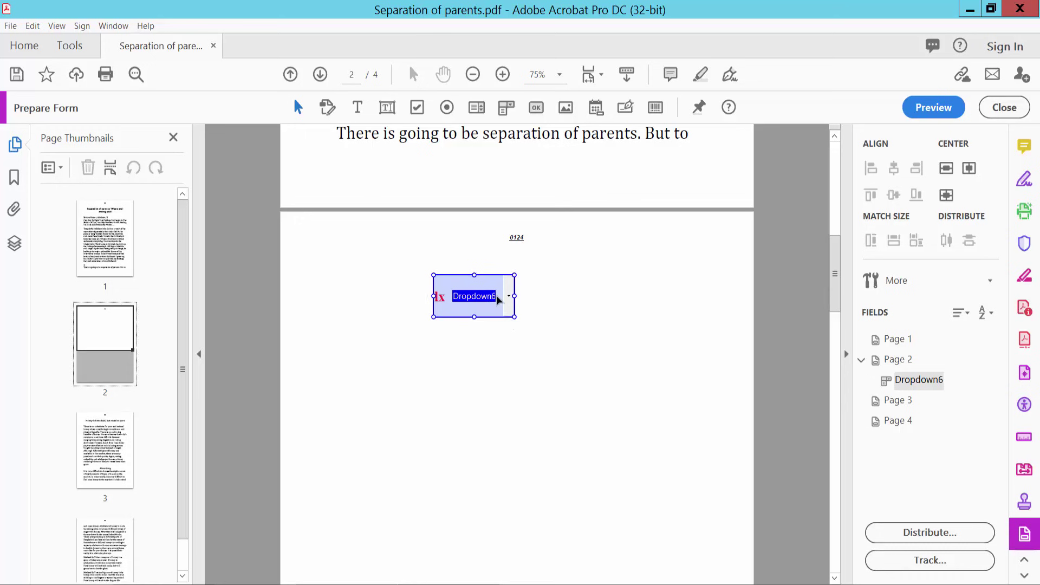
{"action": "right_click", "coordinate": [497, 299]}
{"action": "left_click", "coordinate": [549, 223]}
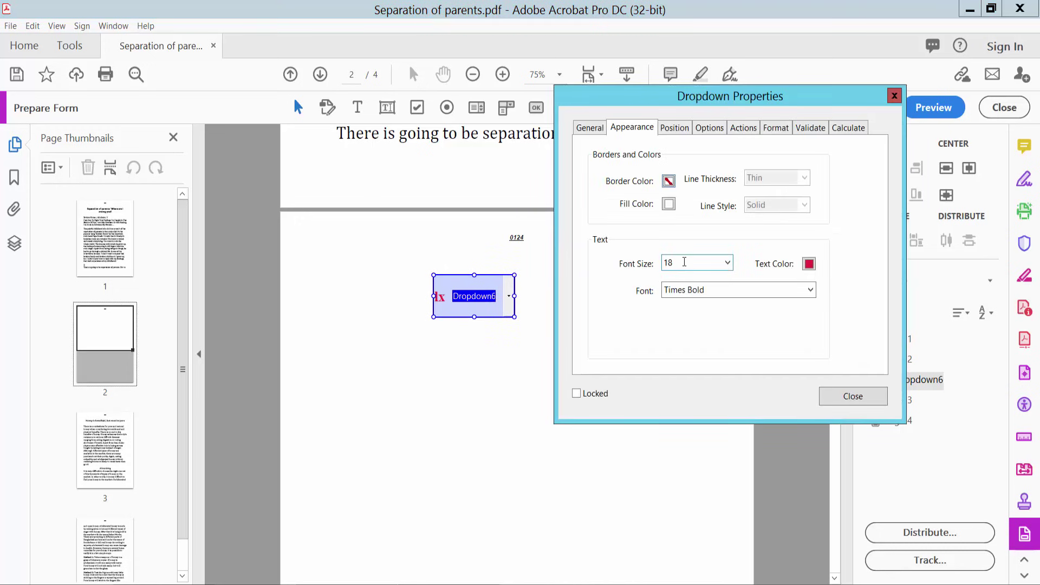
{"action": "left_click_drag", "start_coordinate": [684, 262], "coordinate": [661, 263]}
{"action": "type", "text": "30"}
{"action": "key", "text": "Return"}
- Add lxxx to the item list, remove lx, and make s the default
{"action": "left_click", "coordinate": [676, 131]}
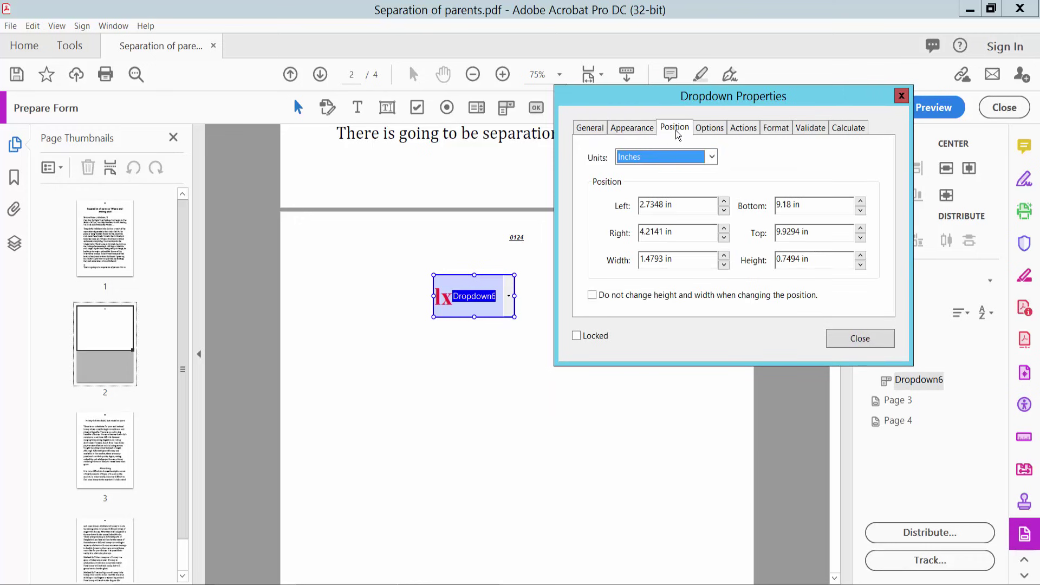
{"action": "left_click", "coordinate": [711, 129]}
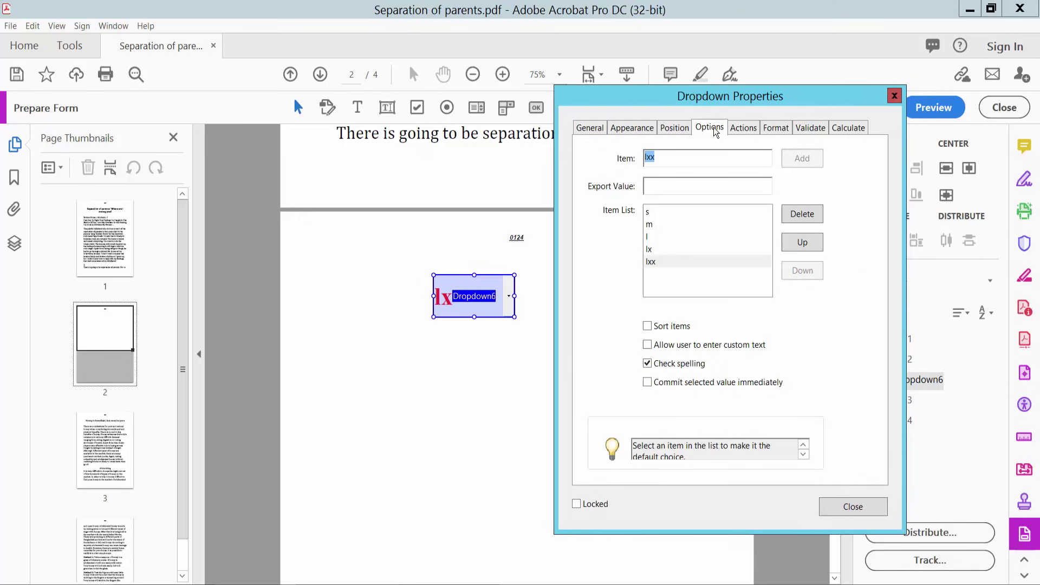
{"action": "left_click", "coordinate": [651, 224]}
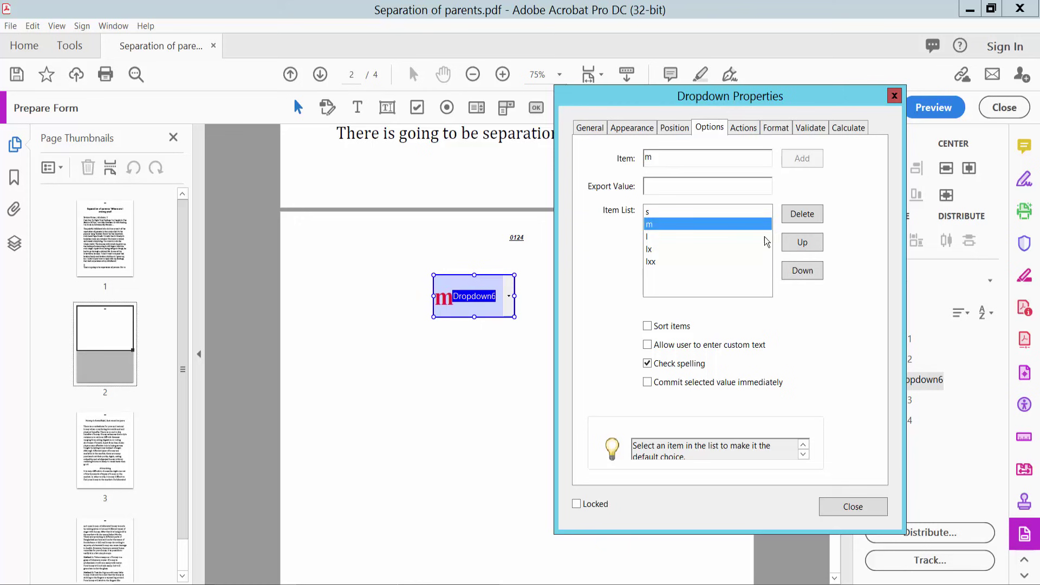
{"action": "left_click", "coordinate": [652, 262]}
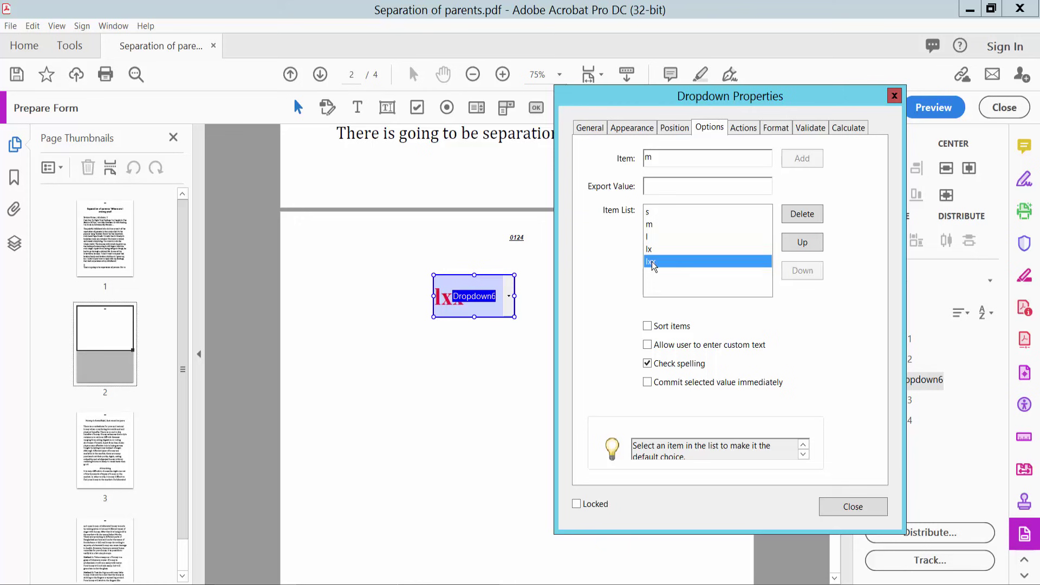
{"action": "left_click", "coordinate": [670, 161]}
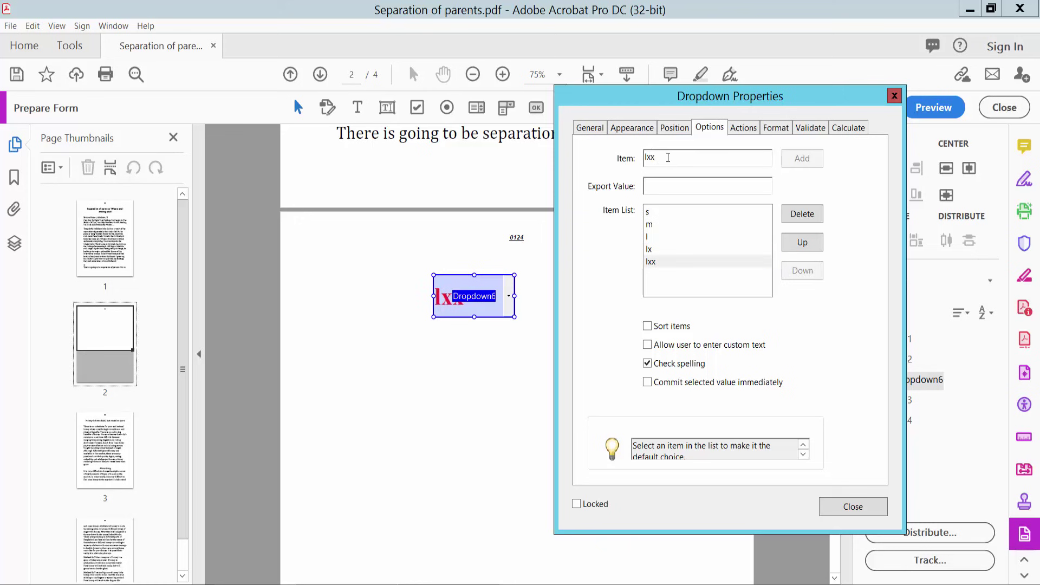
{"action": "type", "text": "x"}
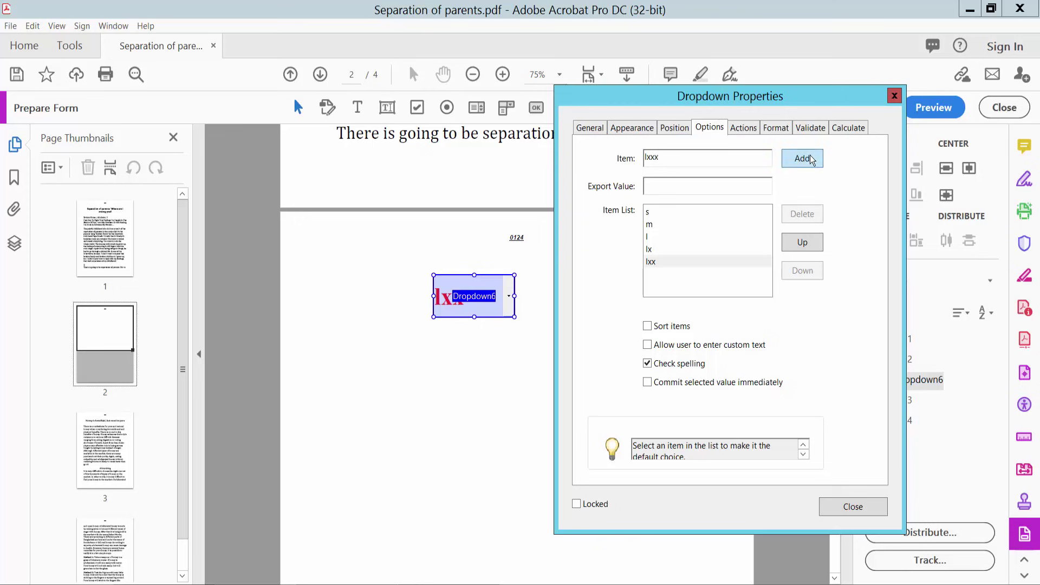
{"action": "left_click", "coordinate": [807, 160]}
{"action": "left_click", "coordinate": [652, 250]}
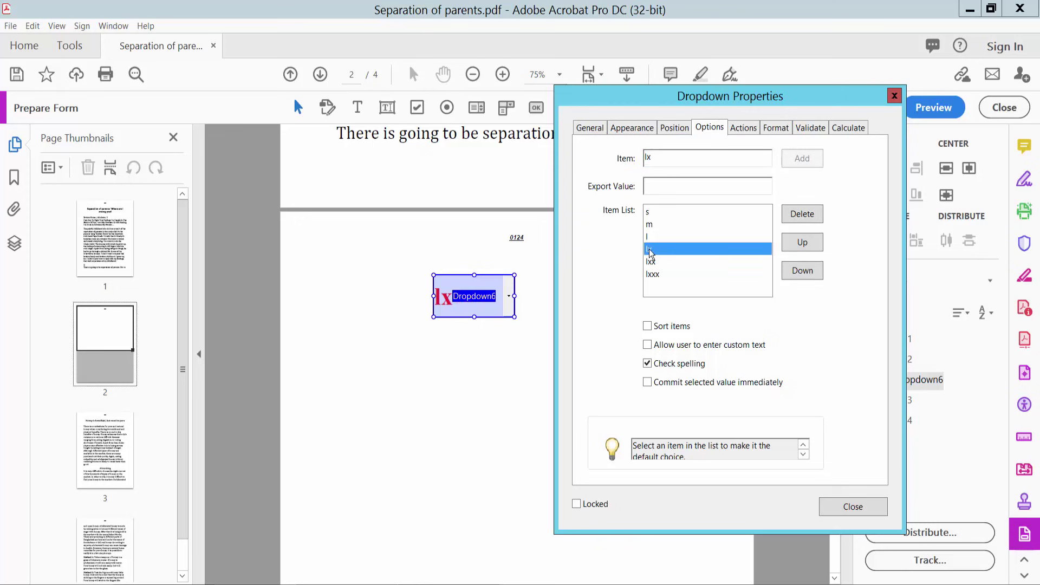
{"action": "left_click", "coordinate": [801, 217]}
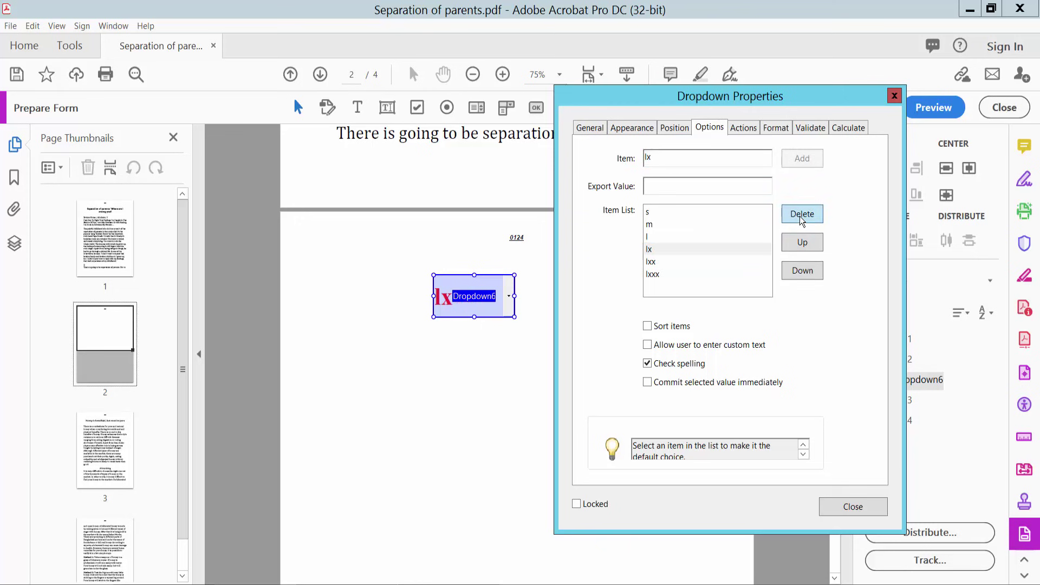
{"action": "left_click", "coordinate": [655, 216]}
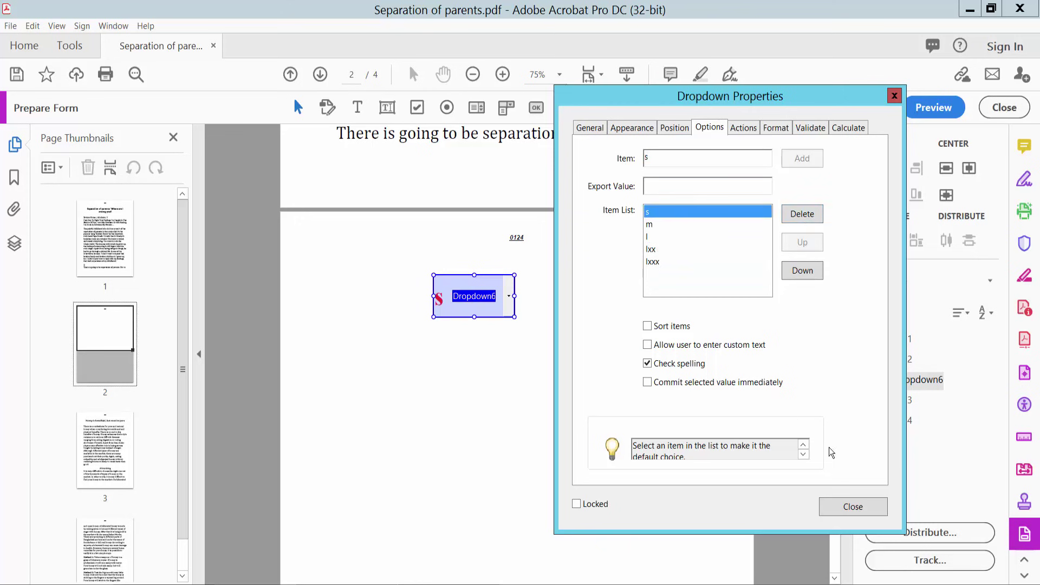
{"action": "left_click", "coordinate": [855, 507]}
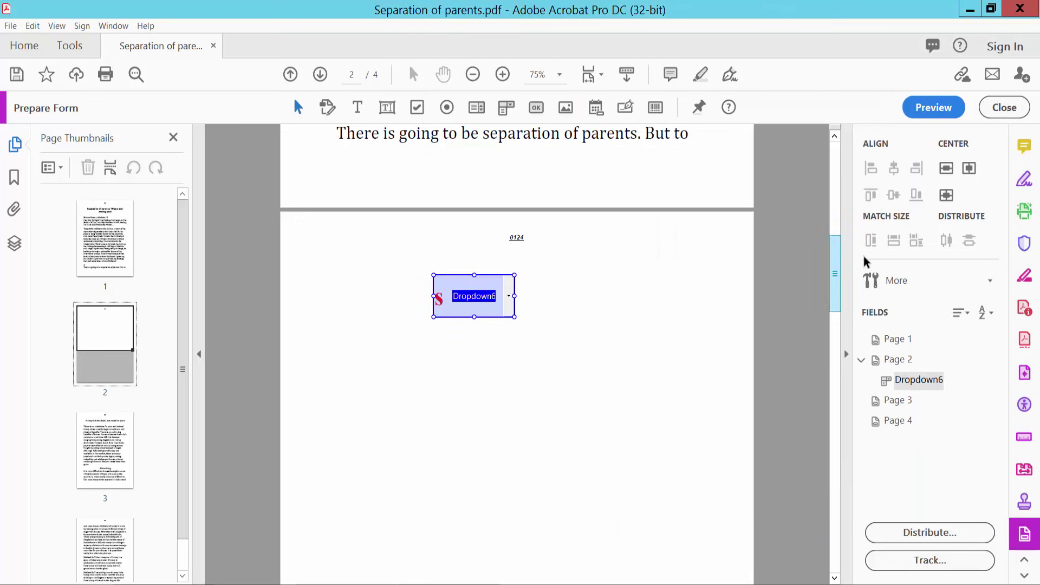
- Preview the dropdown and pick lxx, l and s in turn
{"action": "left_click", "coordinate": [935, 104]}
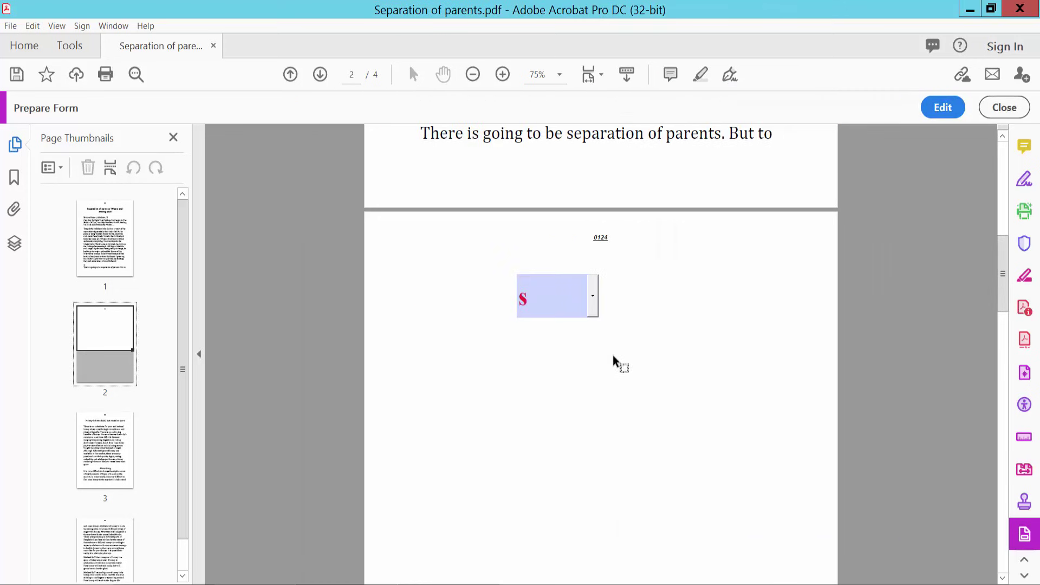
{"action": "left_click", "coordinate": [593, 295]}
{"action": "scroll", "coordinate": [580, 370], "scroll_direction": "down", "scroll_amount": 3}
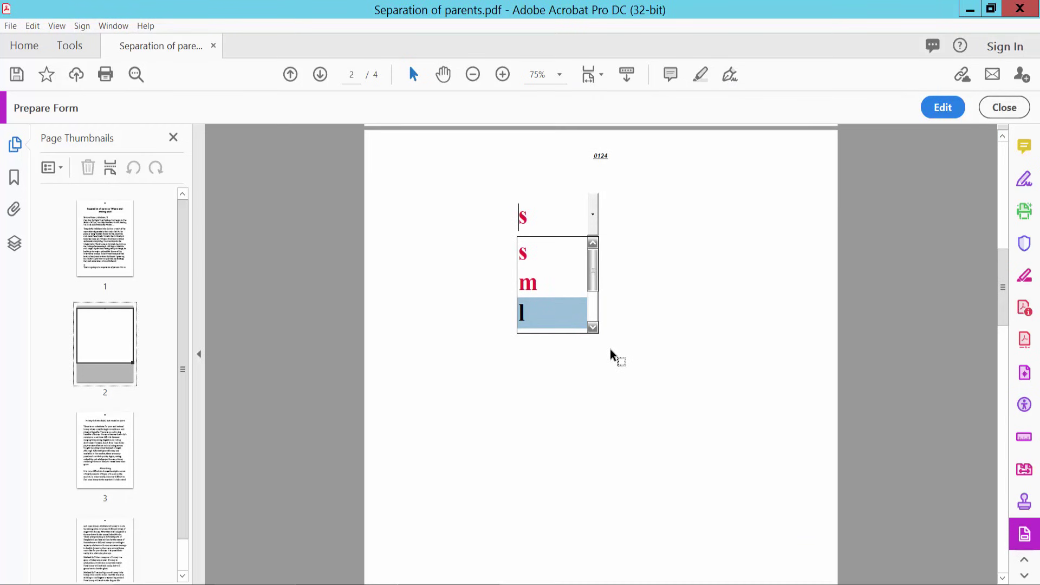
{"action": "scroll", "coordinate": [610, 349], "scroll_direction": "up", "scroll_amount": 1}
{"action": "left_click_drag", "start_coordinate": [593, 313], "coordinate": [576, 337]}
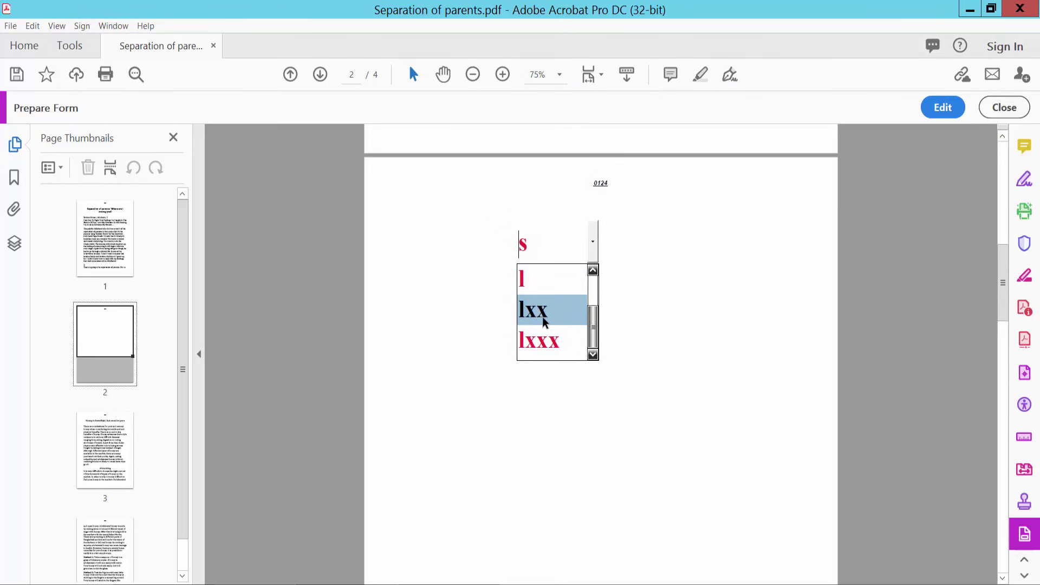
{"action": "left_click", "coordinate": [542, 317]}
{"action": "scroll", "coordinate": [606, 342], "scroll_direction": "up", "scroll_amount": 3}
{"action": "left_click", "coordinate": [593, 324]}
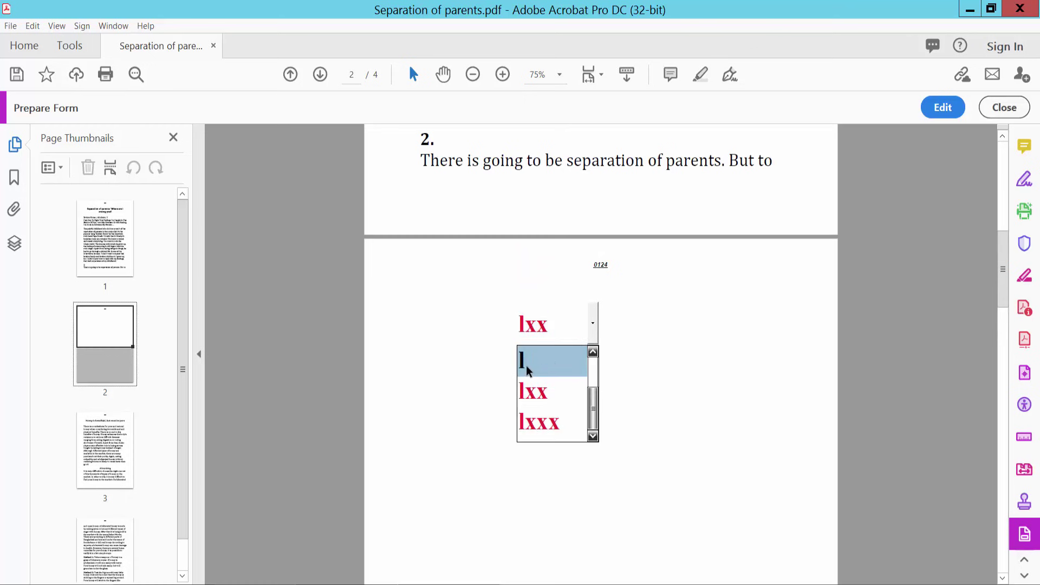
{"action": "left_click", "coordinate": [526, 365]}
{"action": "left_click", "coordinate": [594, 333]}
{"action": "scroll", "coordinate": [545, 370], "scroll_direction": "up", "scroll_amount": 2}
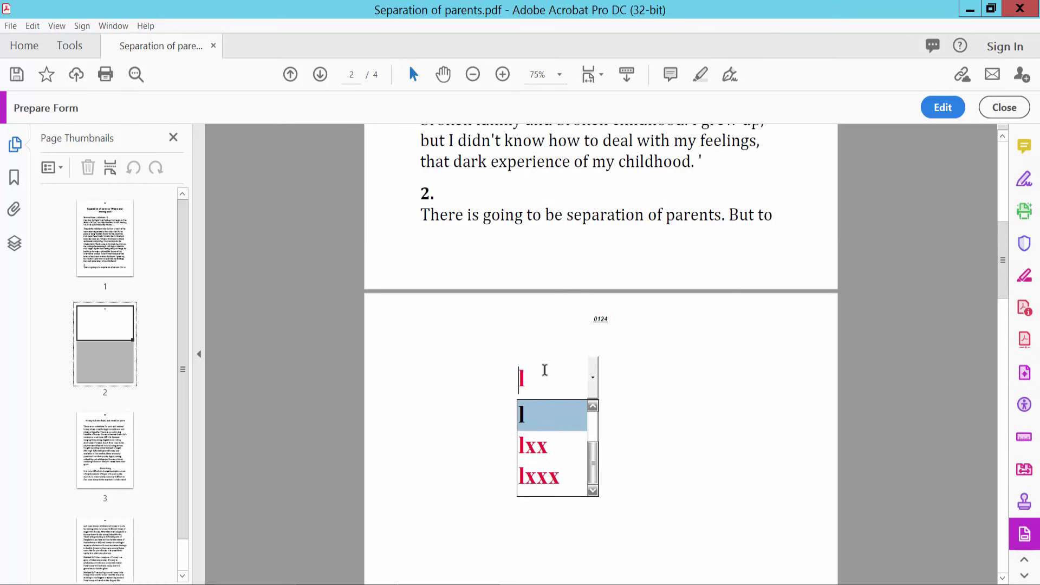
{"action": "left_click_drag", "start_coordinate": [589, 473], "coordinate": [593, 440]}
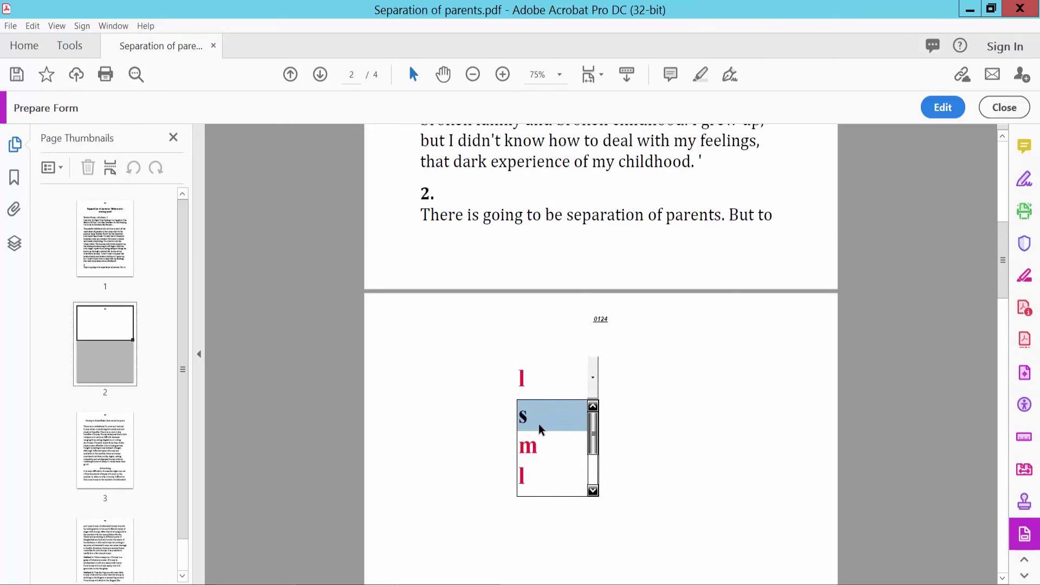
{"action": "left_click", "coordinate": [539, 424]}
{"action": "scroll", "coordinate": [700, 356], "scroll_direction": "down", "scroll_amount": 3}
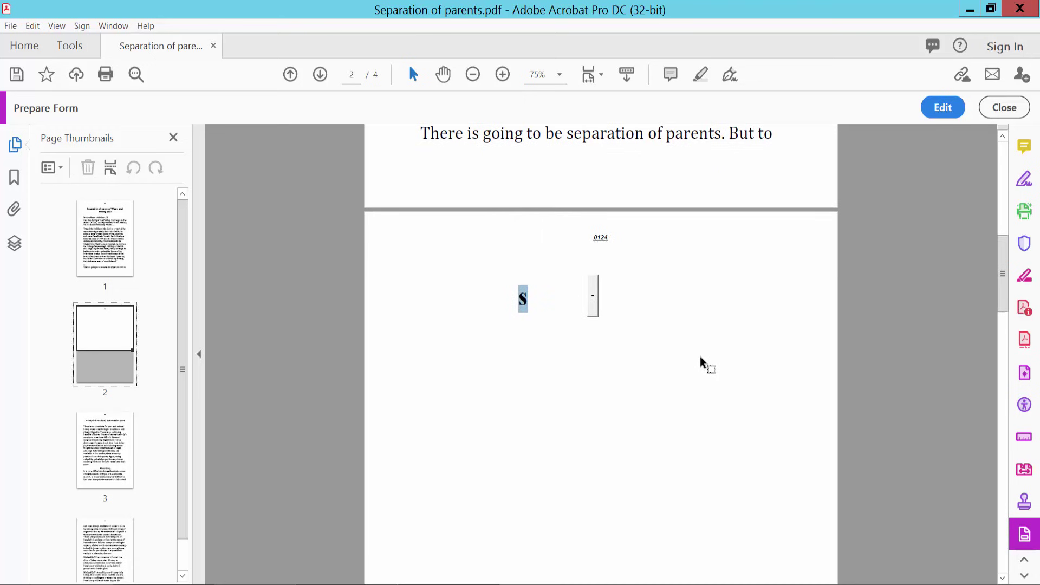
{"action": "scroll", "coordinate": [702, 353], "scroll_direction": "up", "scroll_amount": 1}
- Back in edit mode, delete Dropdown6 from page 2
{"action": "left_click", "coordinate": [942, 106]}
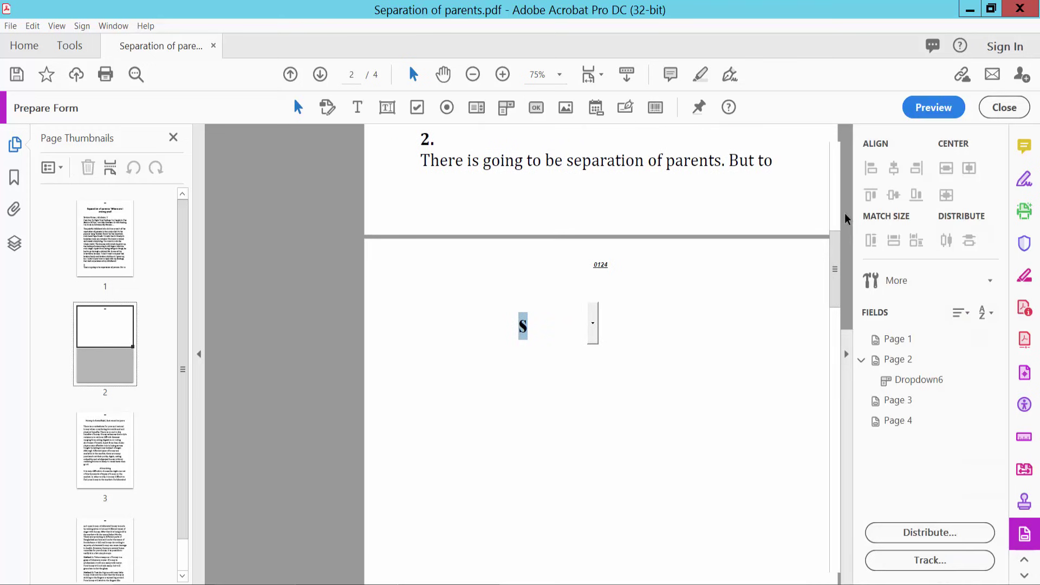
{"action": "left_click", "coordinate": [495, 323]}
{"action": "right_click", "coordinate": [497, 324]}
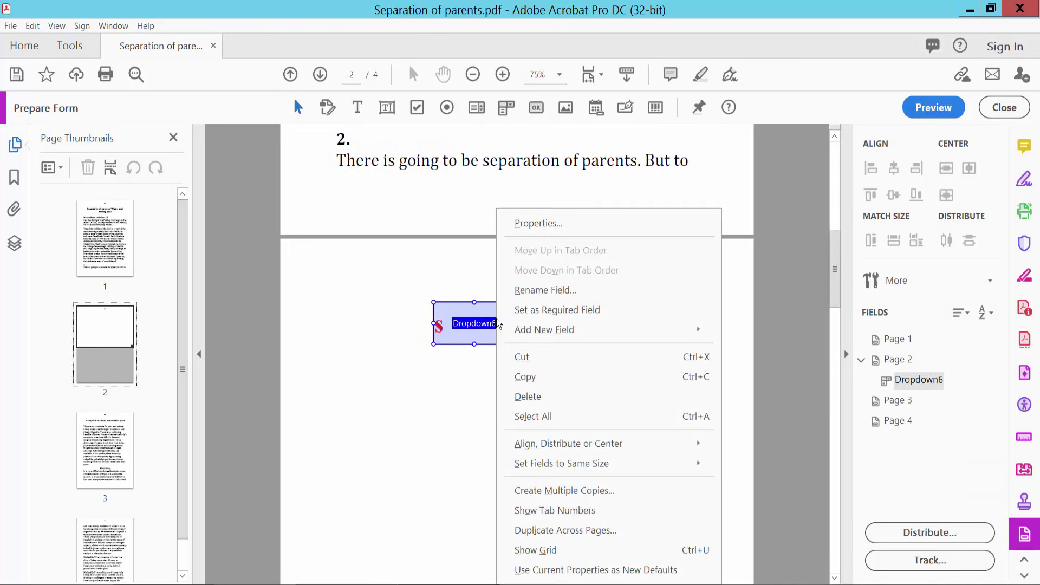
{"action": "left_click", "coordinate": [540, 395]}
{"action": "scroll", "coordinate": [587, 369], "scroll_direction": "up", "scroll_amount": 1}
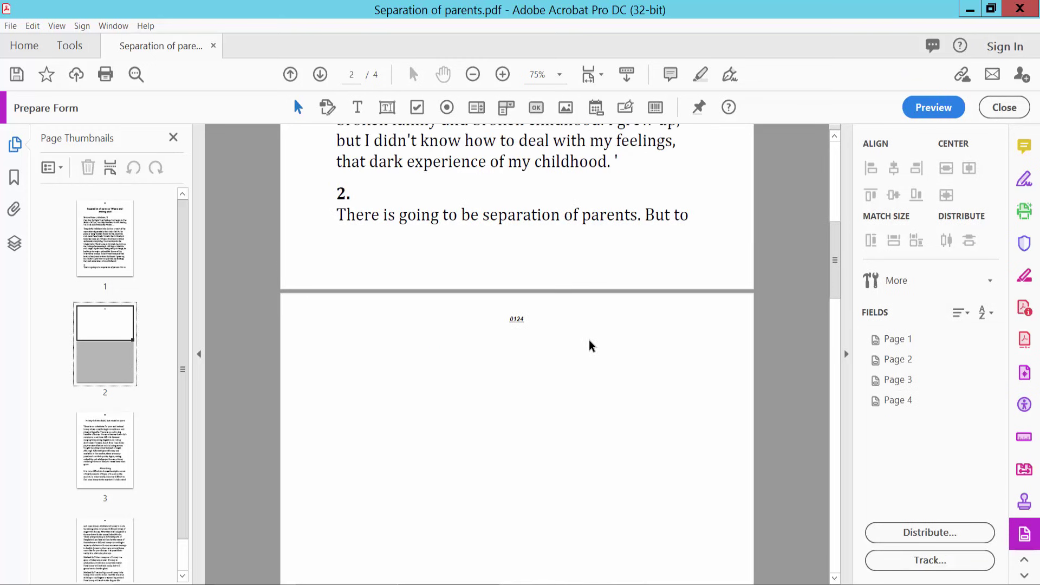